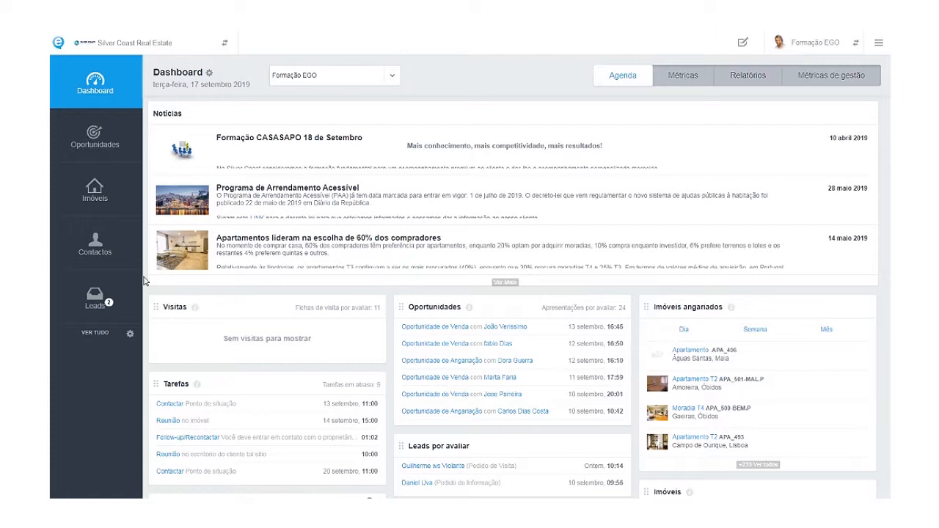
Open the Imóveis listing showing the agency's 237 properties.
left_click(110, 204)
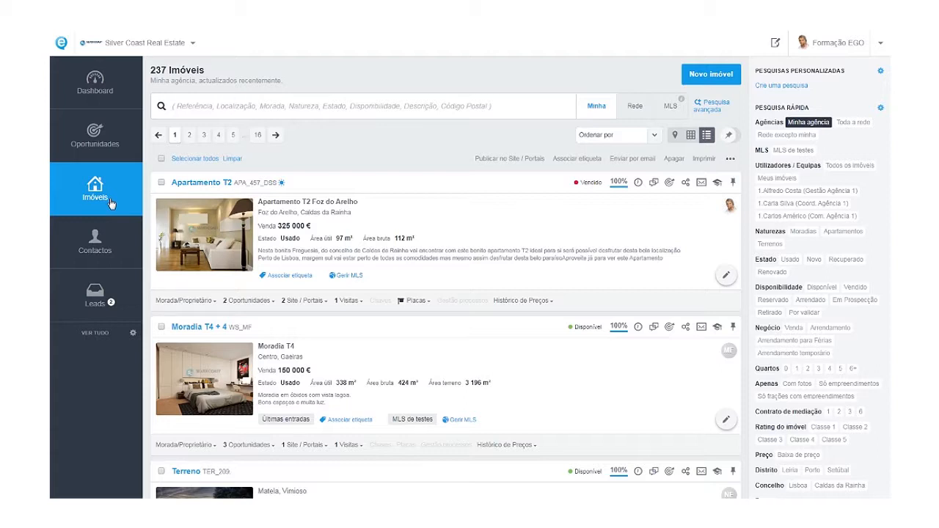
Choose Novo imóvel from the Novo imóvel dropdown to get a blank Dados Gerais form.
left_click(700, 82)
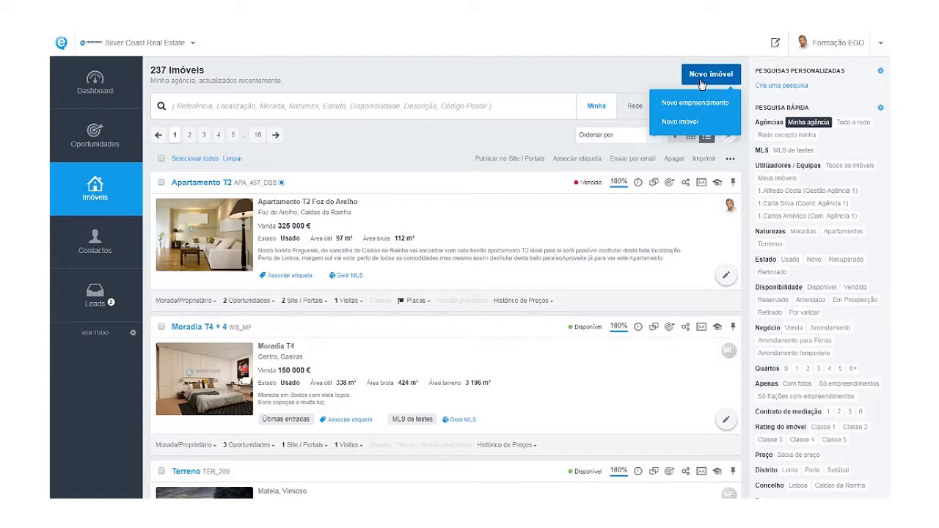
left_click(699, 123)
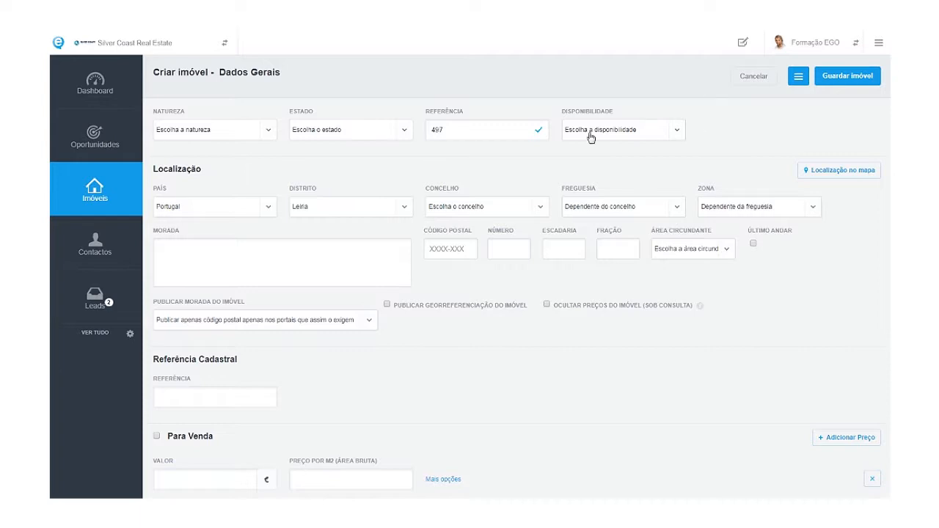
Set nature to Apartamento and state to Usado, then place the cursor in Referência.
left_click(233, 132)
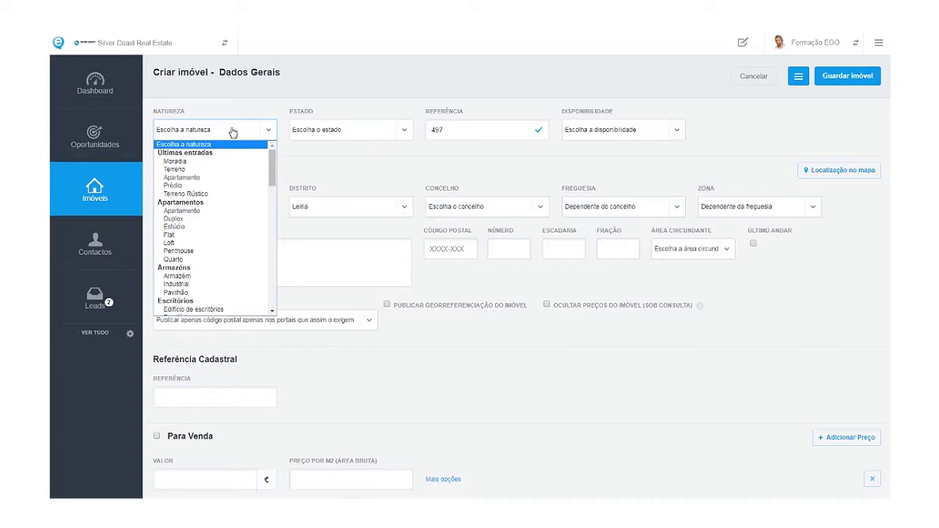
left_click(196, 178)
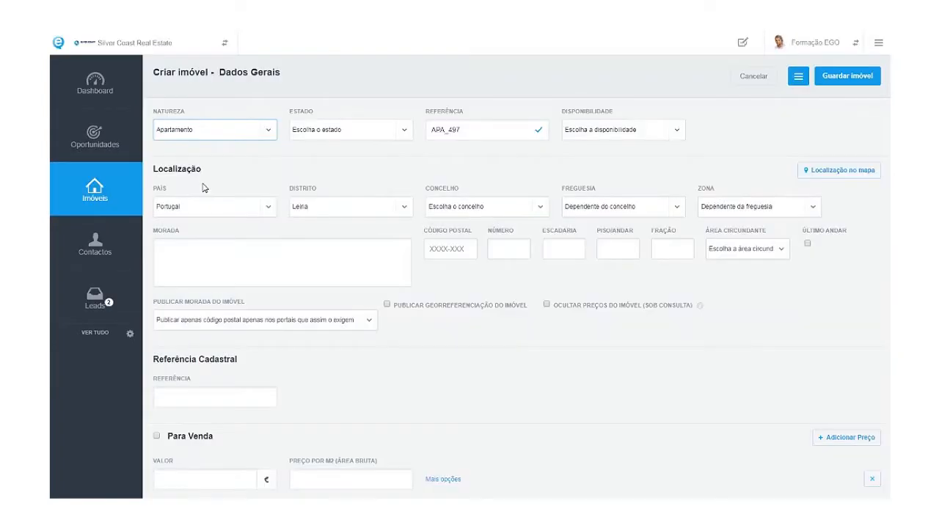
left_click(321, 132)
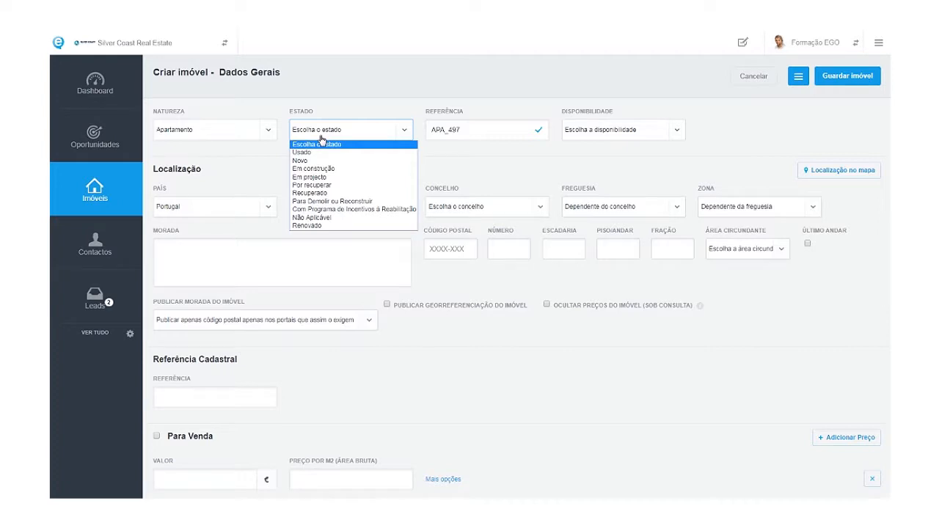
left_click(309, 152)
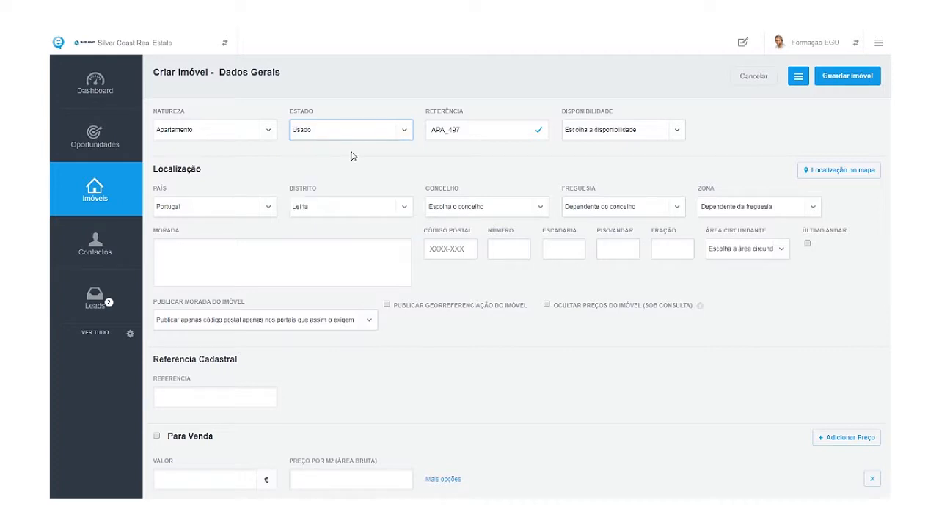
left_click(469, 137)
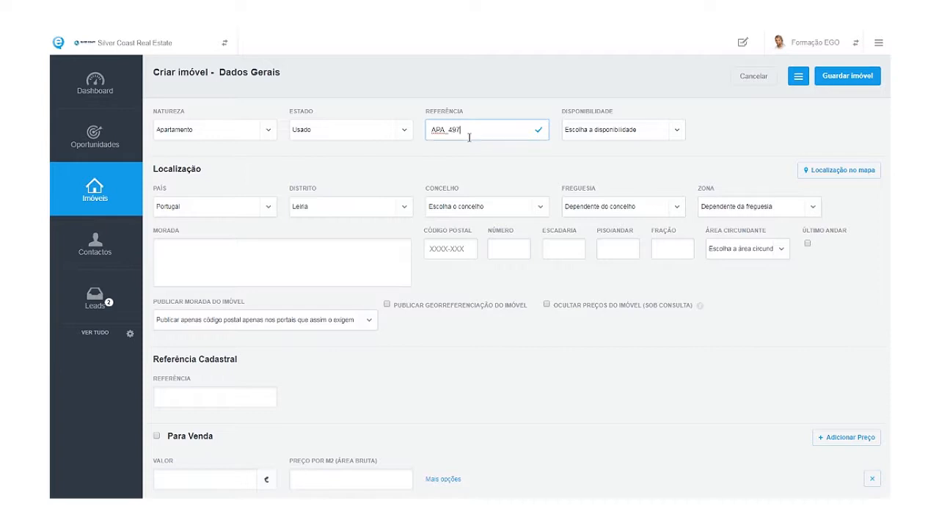
Extend the reference to APA_497_DSS and set availability to Disponível.
type("_DSS")
left_click(649, 133)
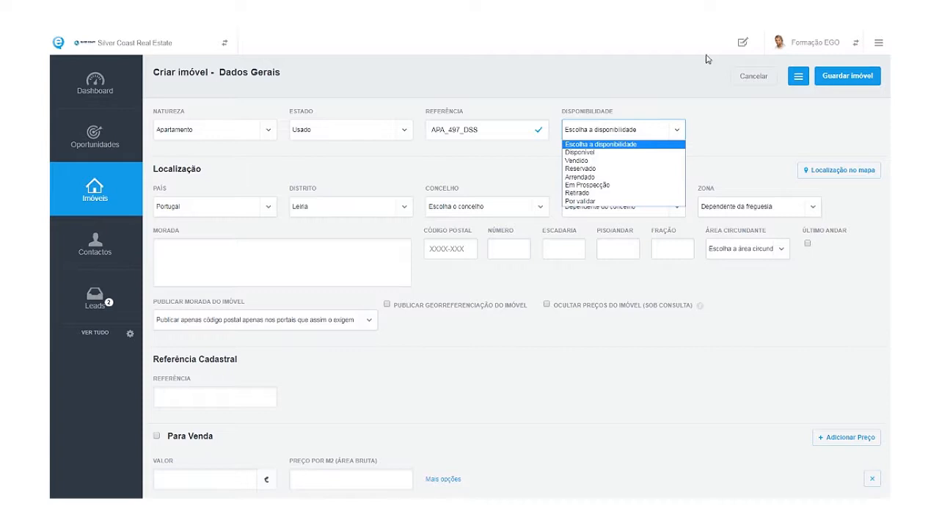
left_click(658, 152)
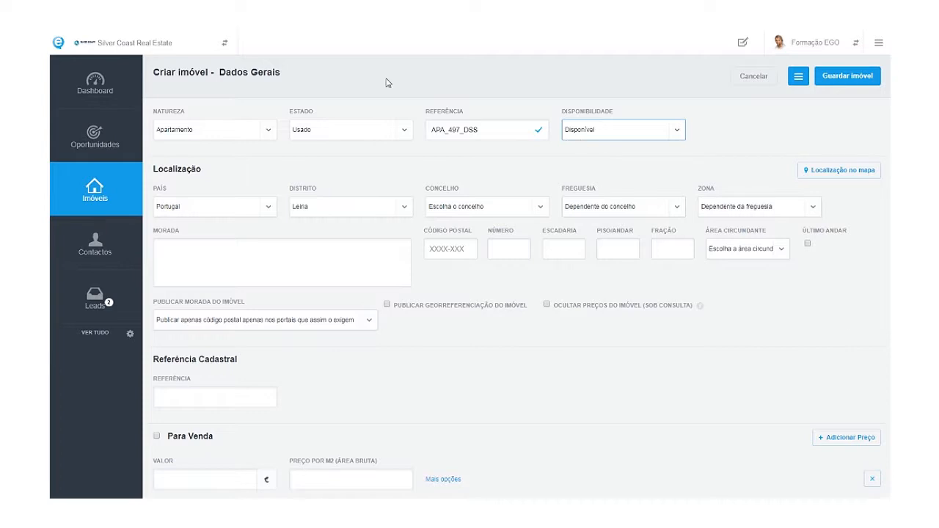
Set district Lisboa, municipality Lisboa and parish Parque das Nações, leaving Zona unset.
left_click(323, 214)
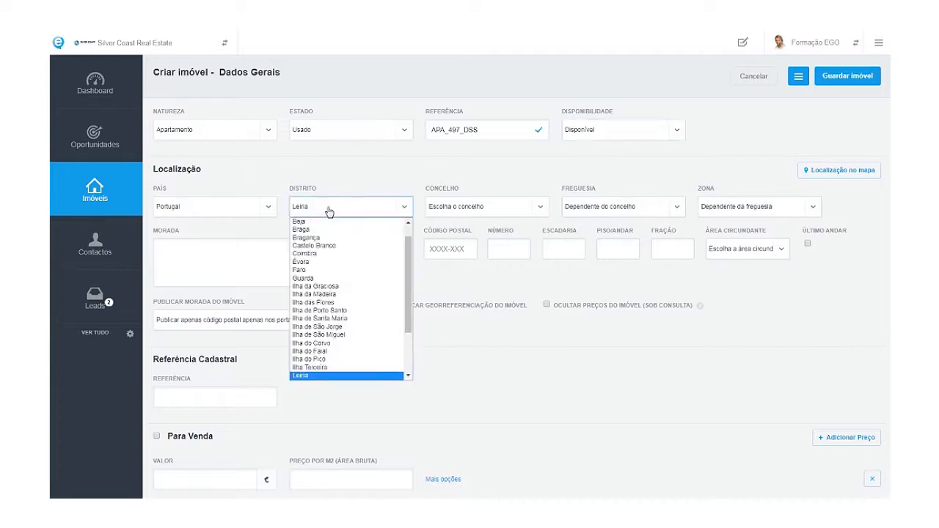
scroll(328, 325, "down", 2)
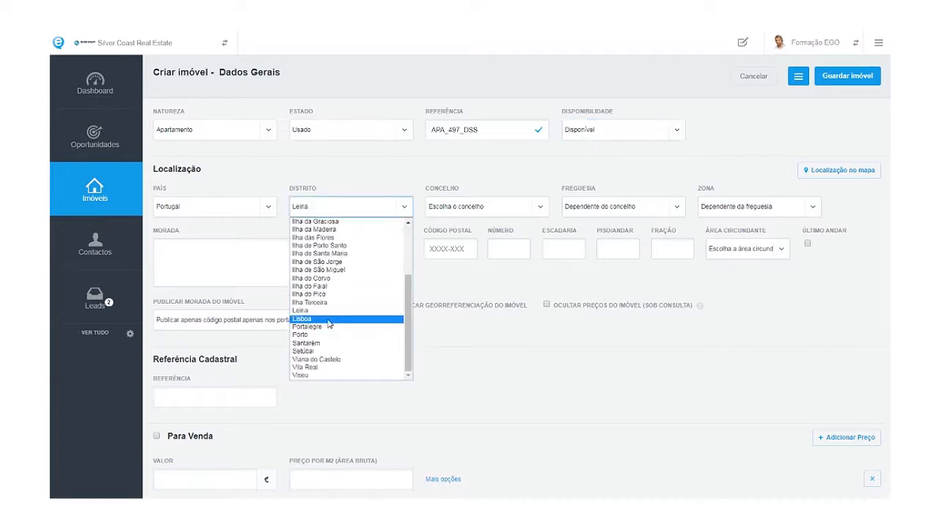
left_click(328, 320)
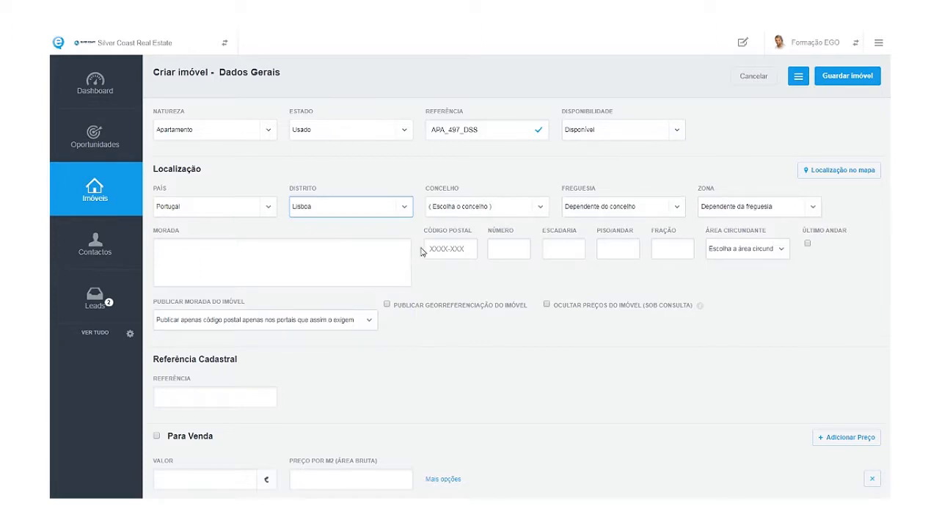
left_click(455, 212)
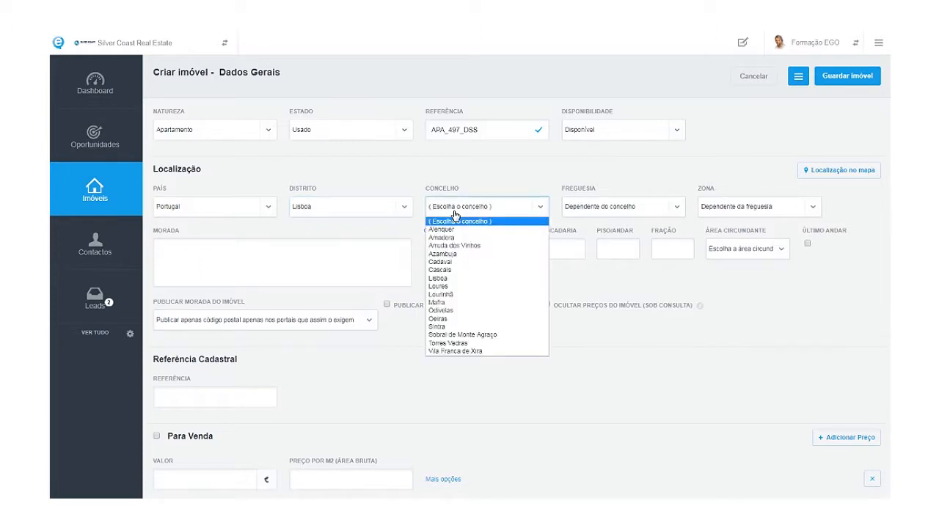
key("l")
key("Return")
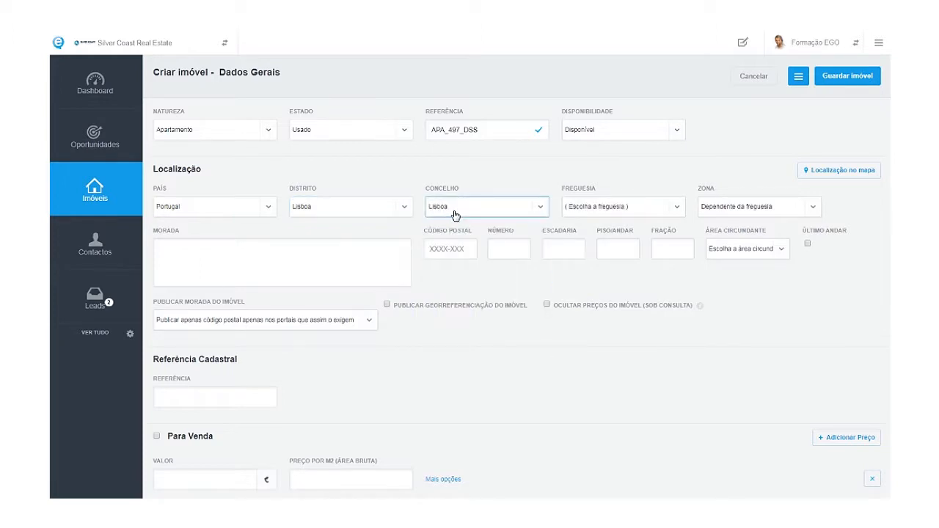
left_click(605, 209)
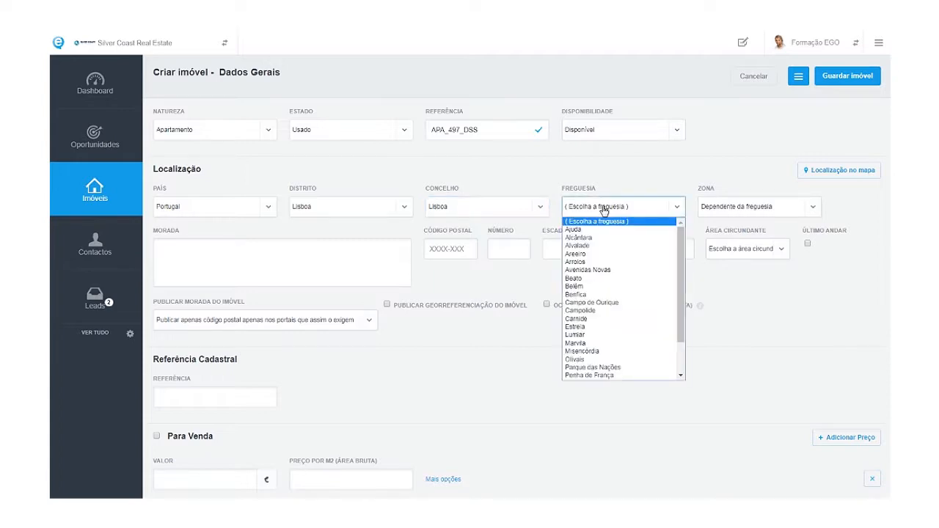
left_click(630, 361)
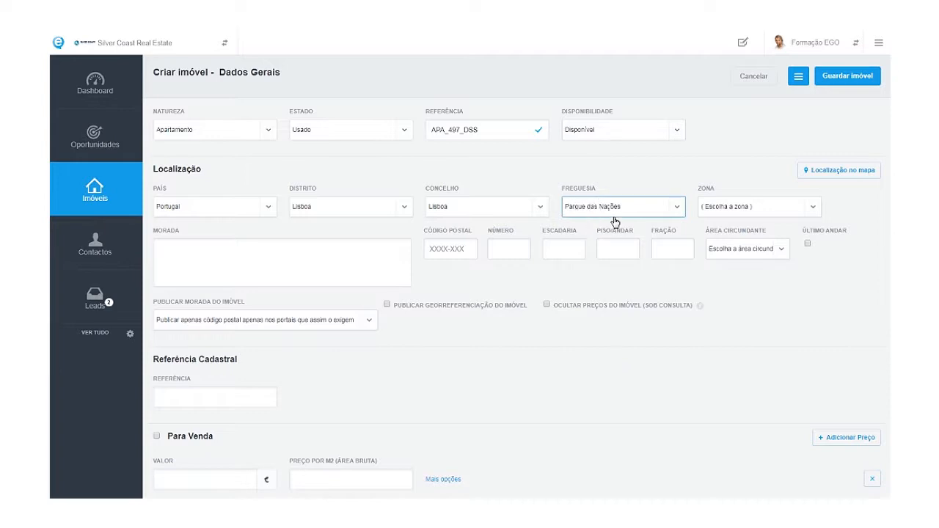
left_click(726, 211)
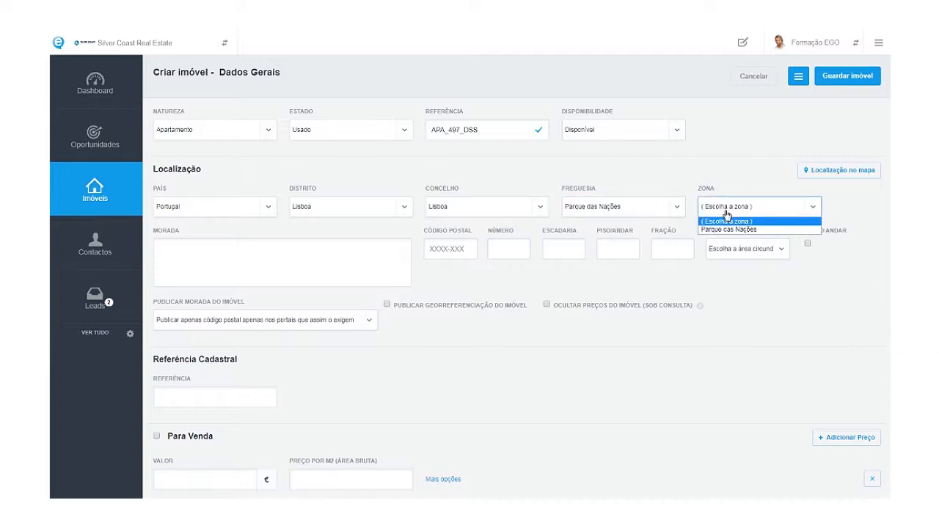
left_click(723, 191)
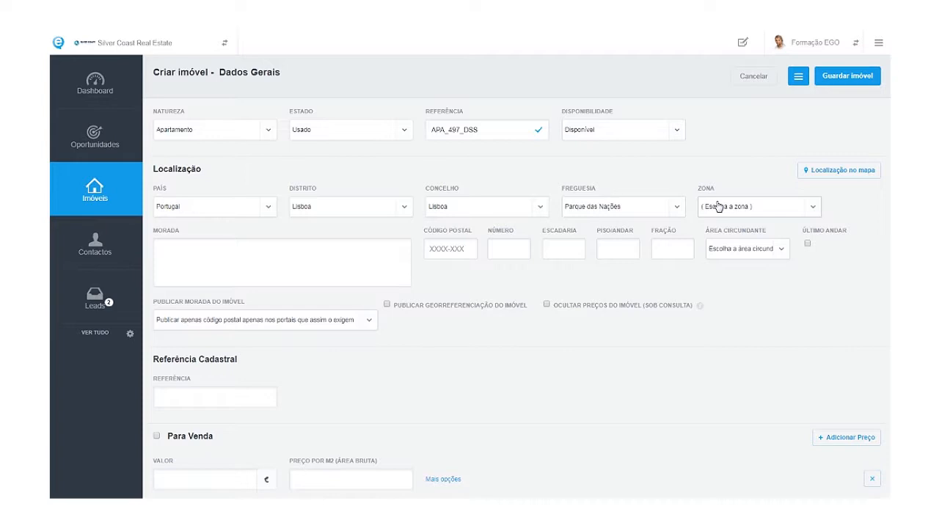
Enter the property's street name in the Morada field, correcting typos.
left_click(343, 254)
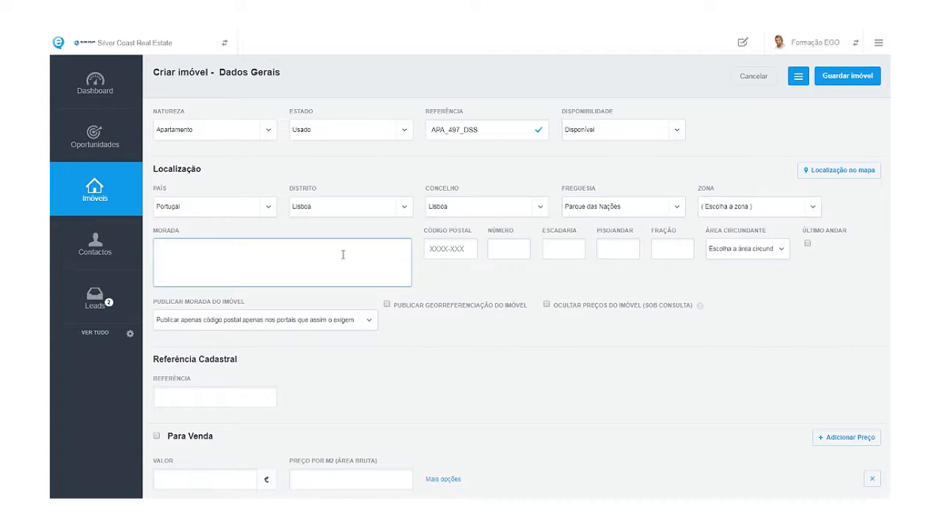
Fill in the postal code and door number 5.
left_click(436, 251)
type("1990")
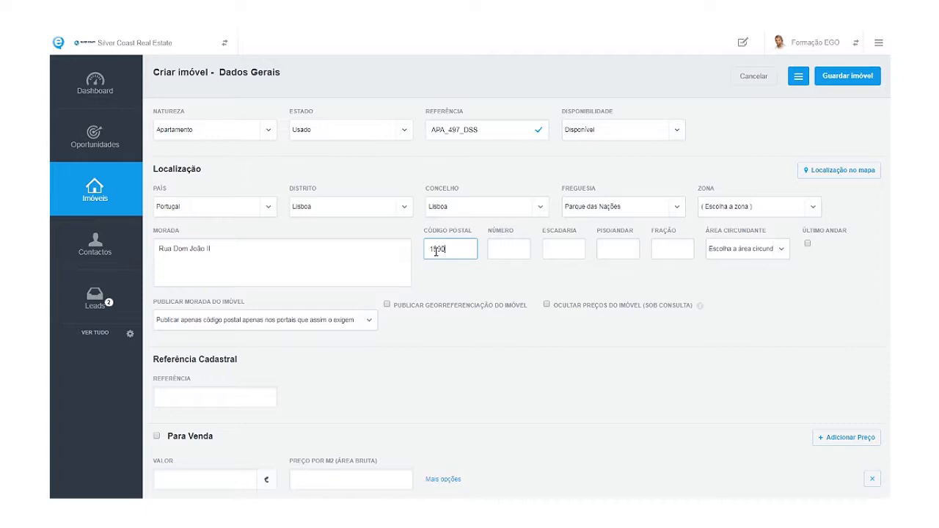
type("-100")
left_click(498, 246)
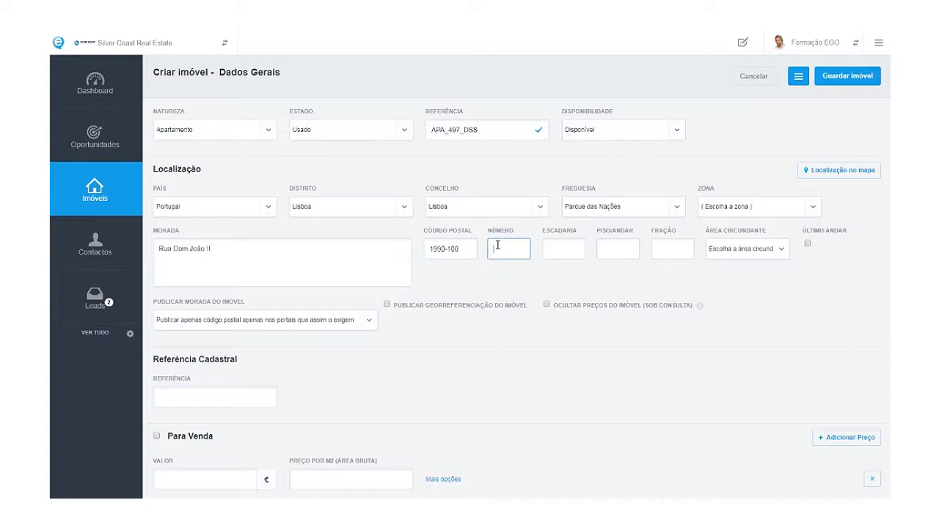
type("5")
left_click(529, 271)
Set the surrounding area to Avenida and choose 'Não publicar morada nem código postal'.
left_click(734, 254)
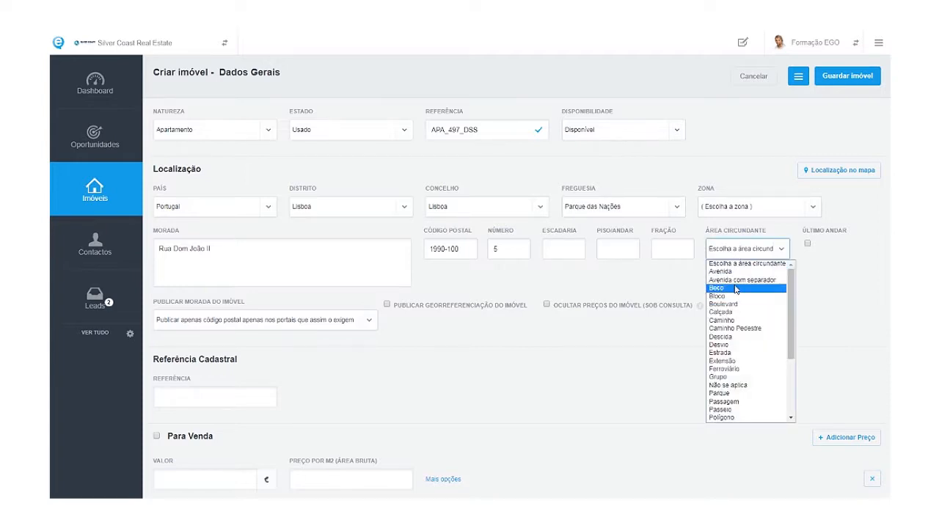
left_click(736, 272)
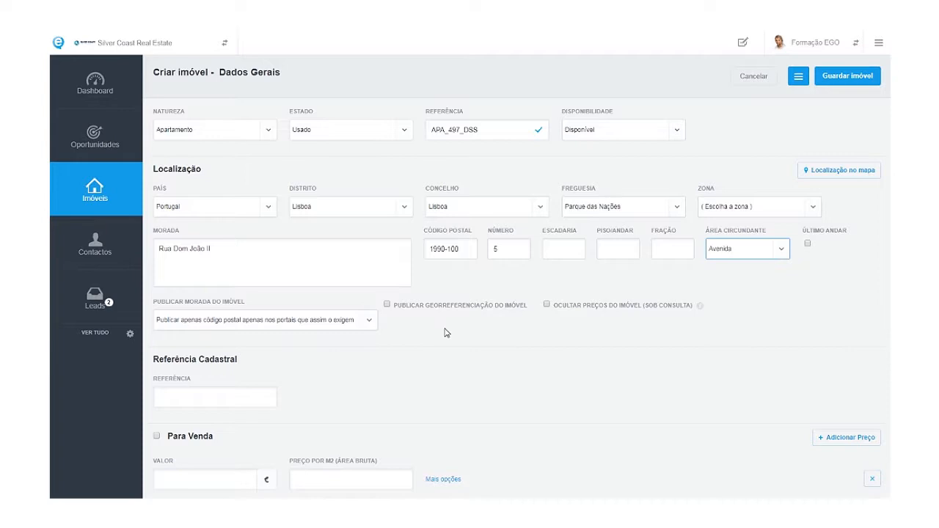
left_click(317, 323)
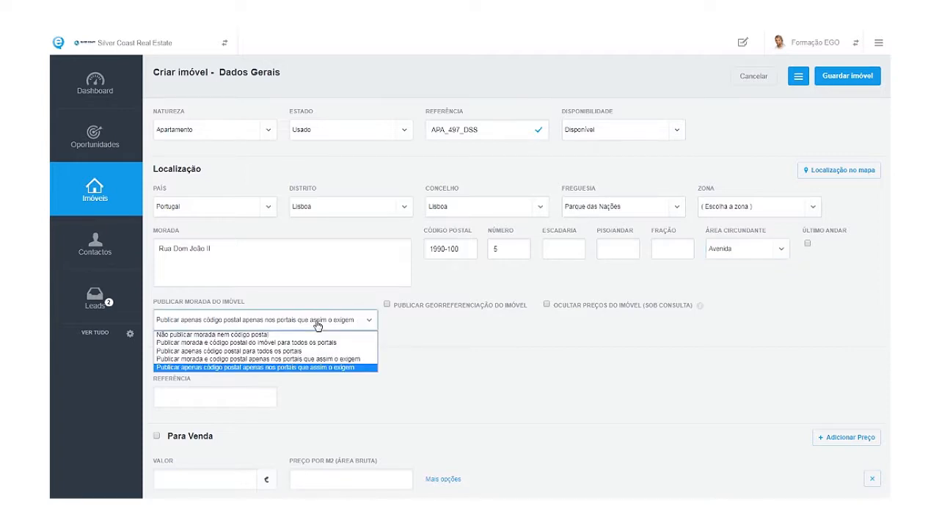
left_click(262, 335)
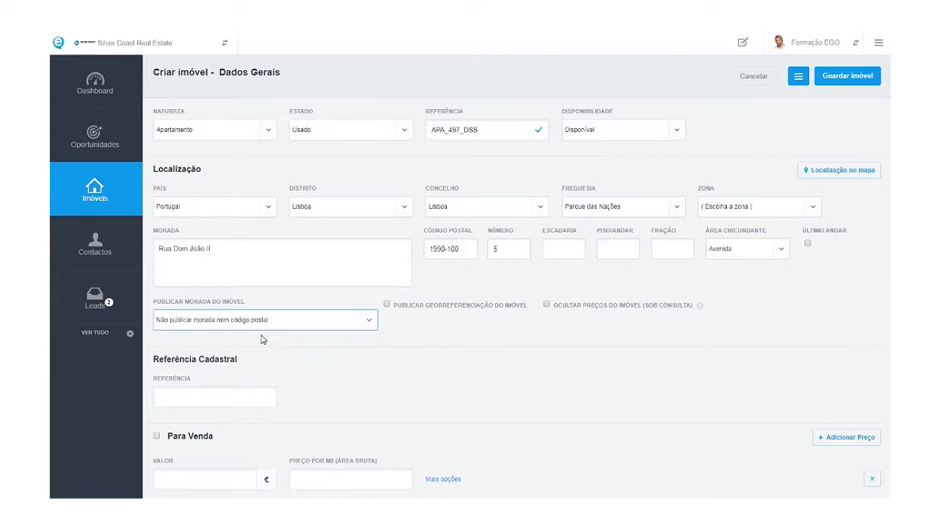
Zoom the page in and recheck the address-publishing choice, keeping it unchanged.
left_click(265, 327)
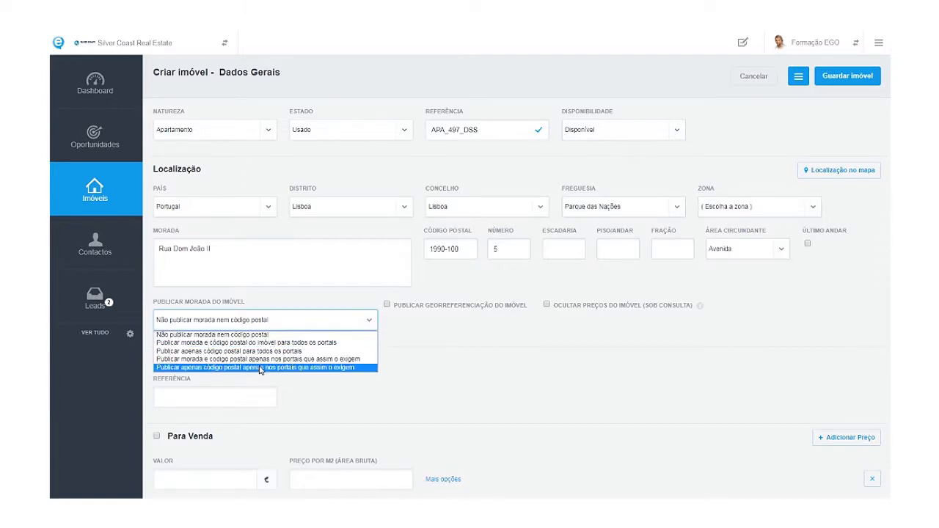
key("ctrl+plus")
key("ctrl+plus")
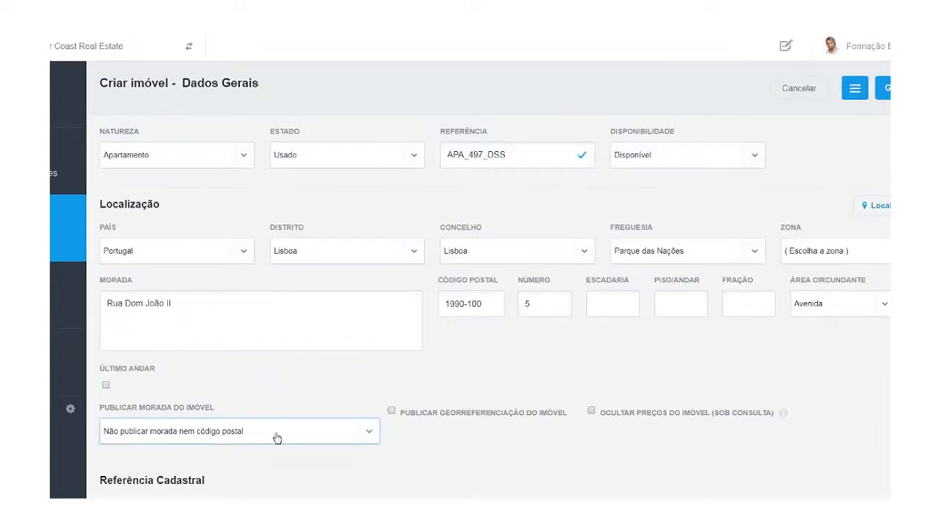
left_click(276, 439)
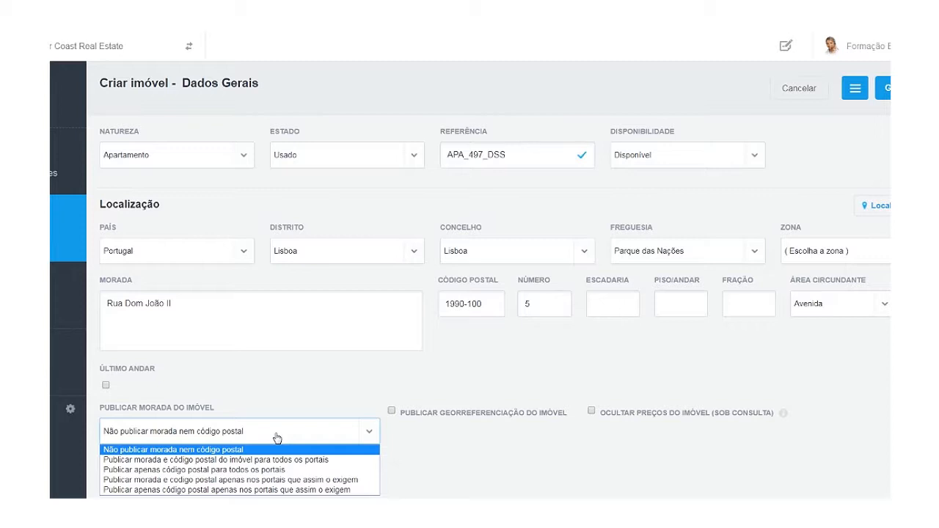
left_click(277, 438)
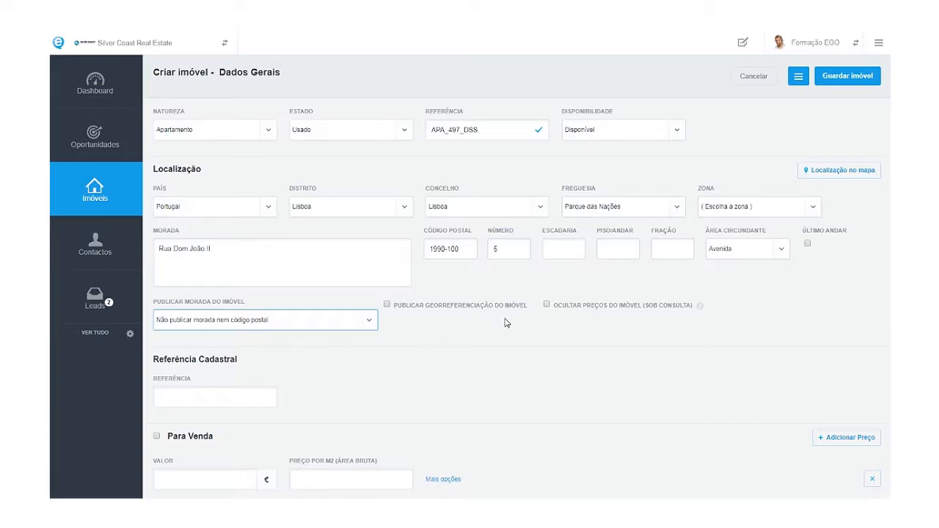
left_click_drag(528, 317, 395, 315)
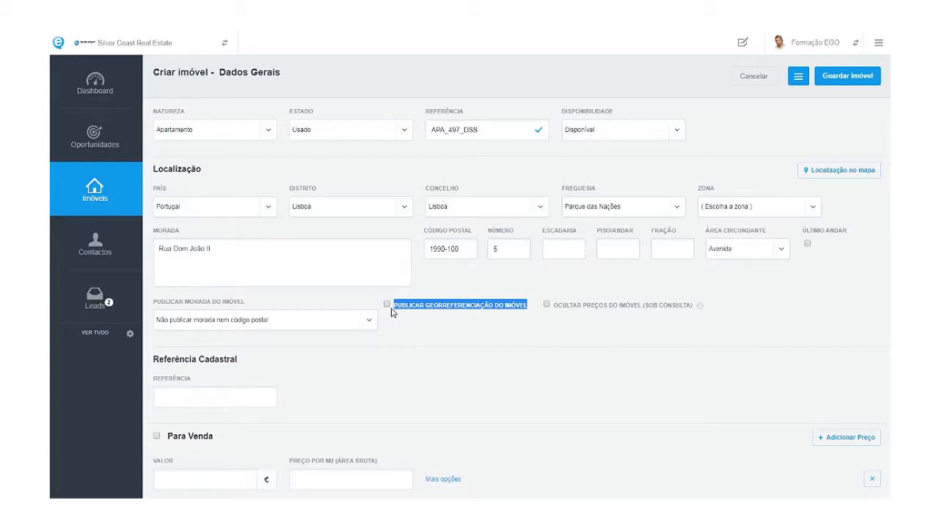
Tick the 'Publicar georreferenciação do imóvel' checkbox.
left_click(387, 304)
Open 'Localização no mapa' and zoom the map into Parque das Nações.
left_click(834, 176)
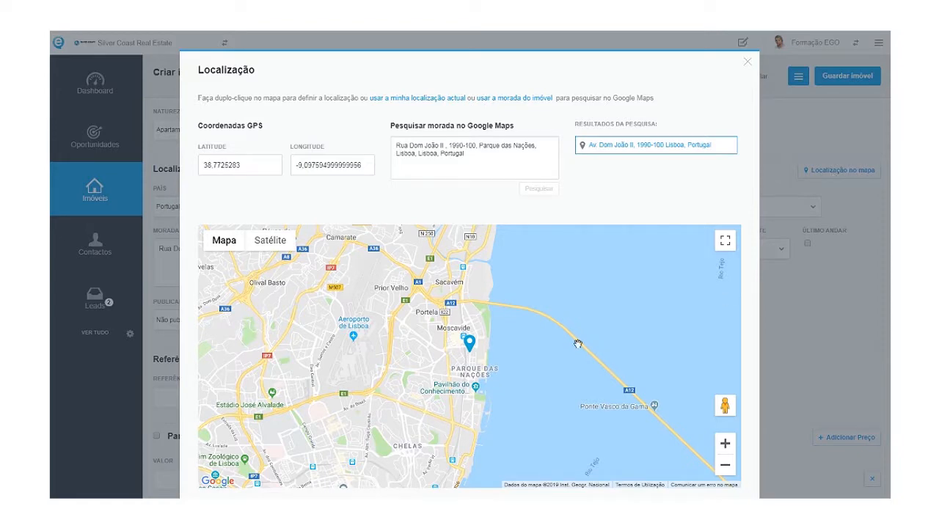
scroll(488, 366, "up", 3)
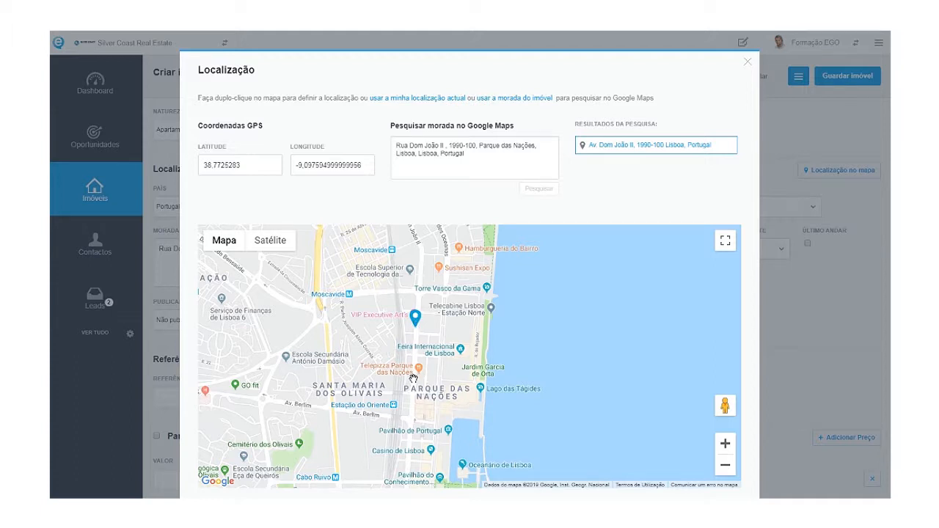
scroll(413, 378, "up", 3)
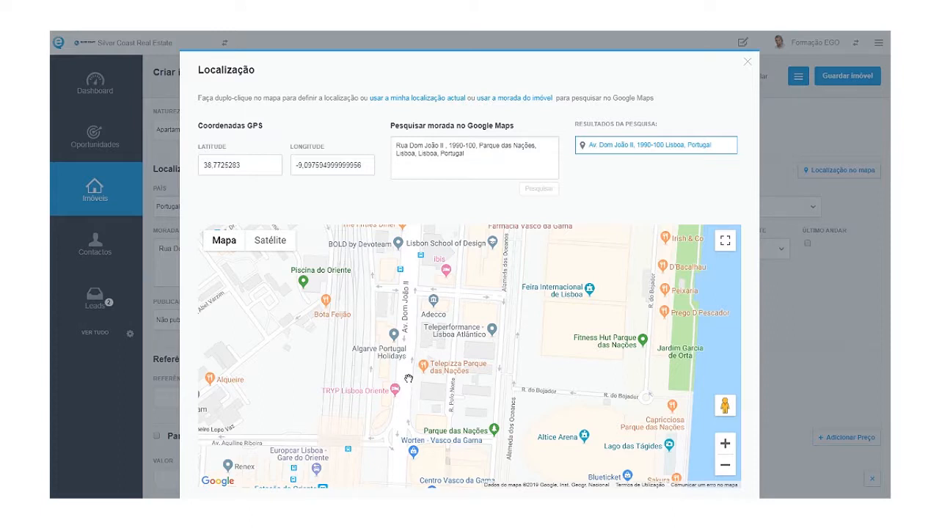
Pin the GPS marker near Av. Dom João II and close the Localização map.
double_click(408, 379)
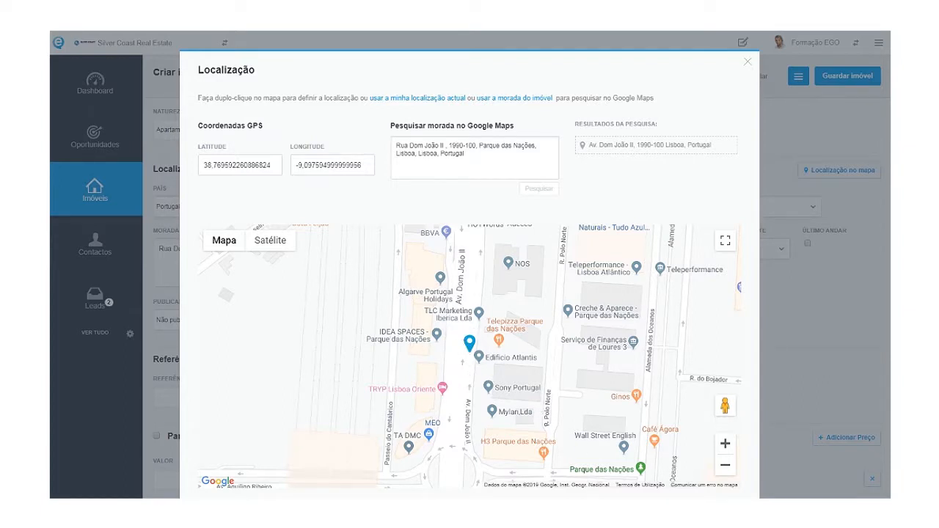
key("Escape")
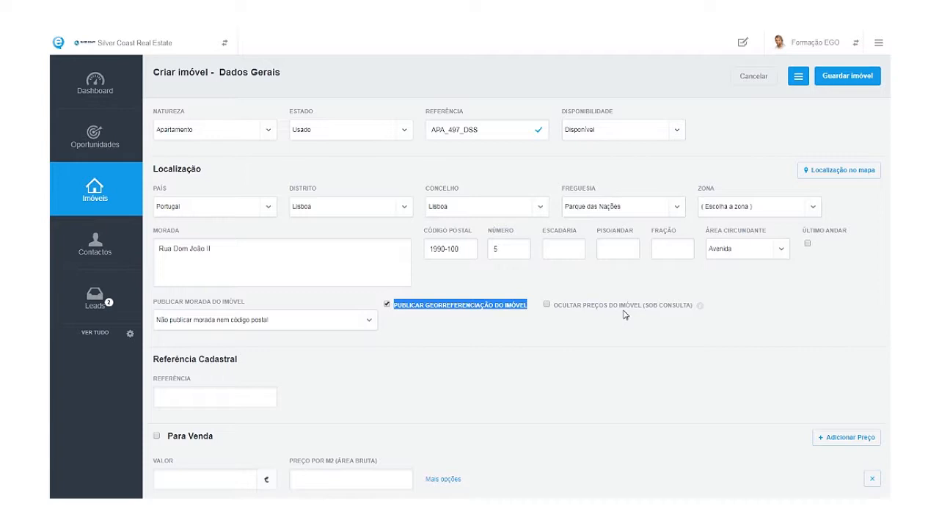
Clear the stray text selection and scroll down the form to the Para Venda option.
left_click(549, 315)
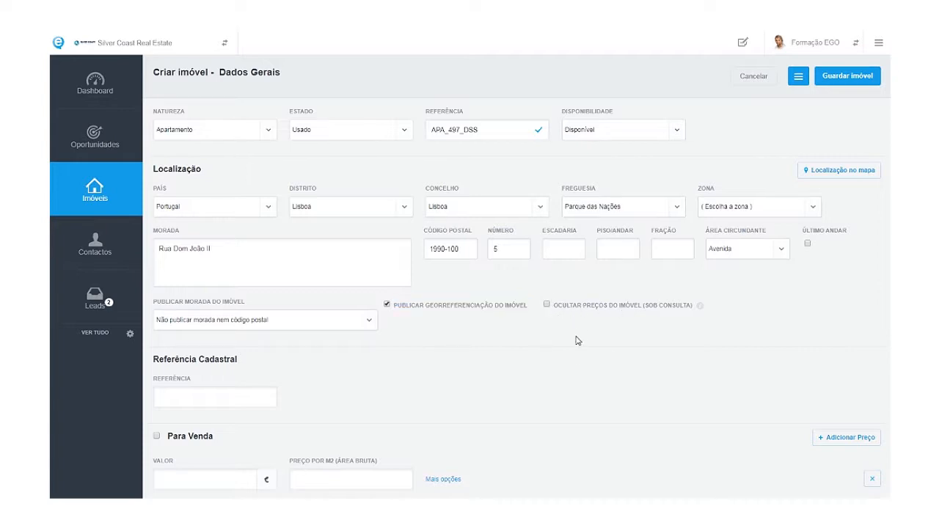
scroll(557, 419, "down", 1)
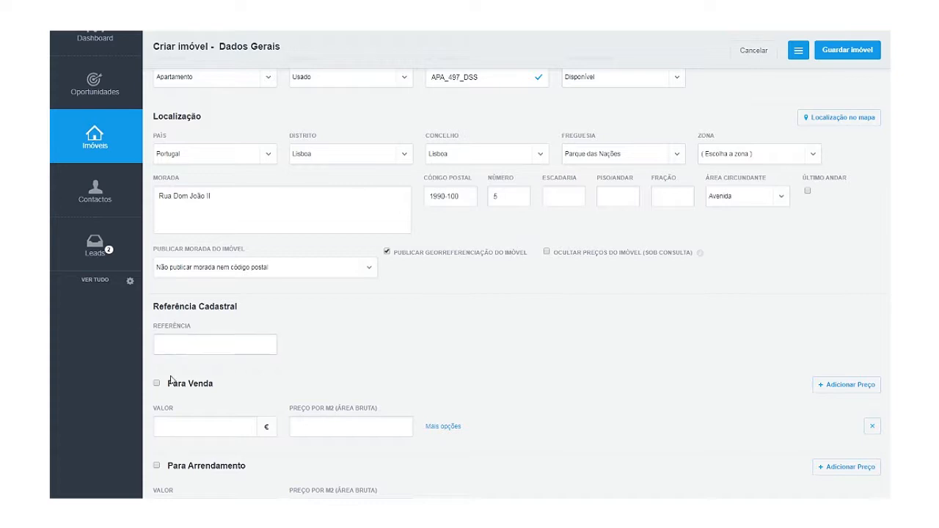
scroll(193, 340, "down", 2)
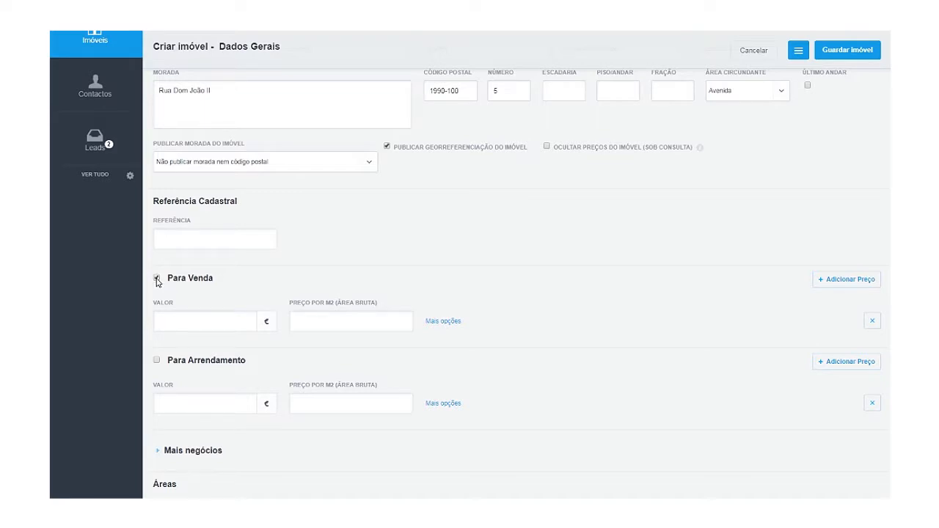
Enter 425000 € in the Para Venda Valor field after toggling Mais negócios.
left_click(189, 450)
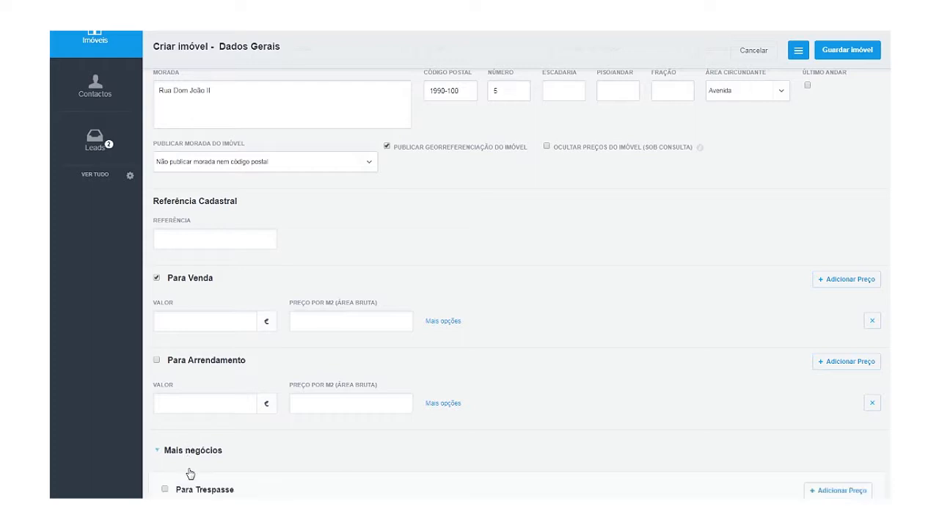
scroll(220, 430, "down", 3)
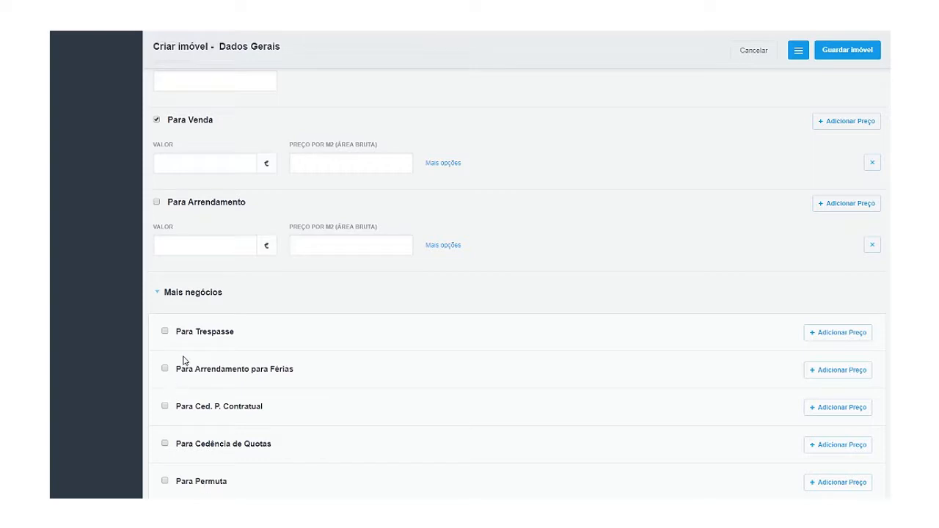
left_click(169, 297)
left_click(162, 163)
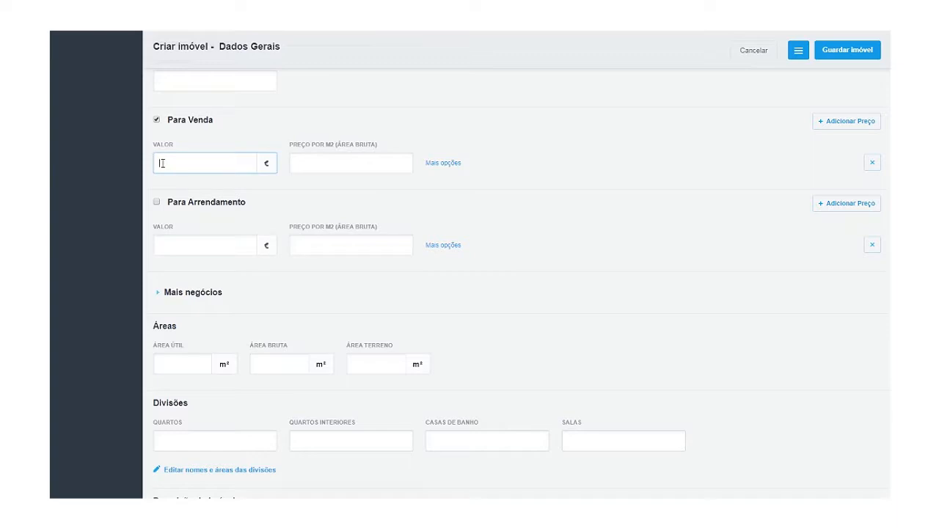
type("425000")
left_click(463, 226)
scroll(278, 326, "down", 1)
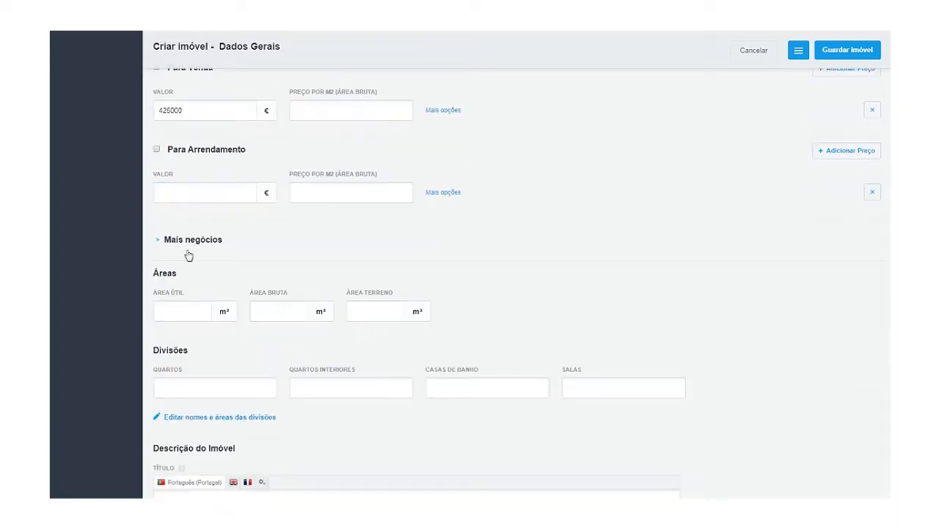
scroll(193, 248, "down", 2)
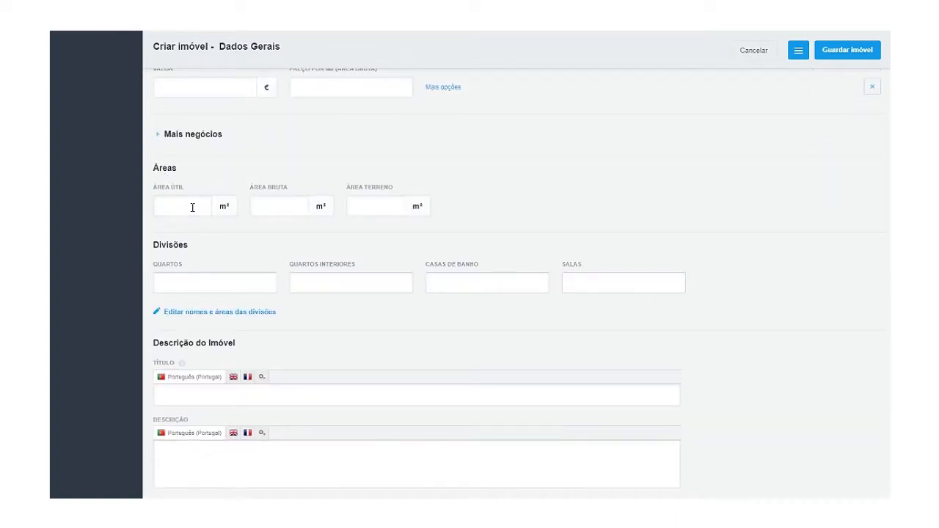
left_click(180, 209)
type("79")
left_click(262, 202)
type("100")
left_click(482, 227)
scroll(440, 235, "down", 2)
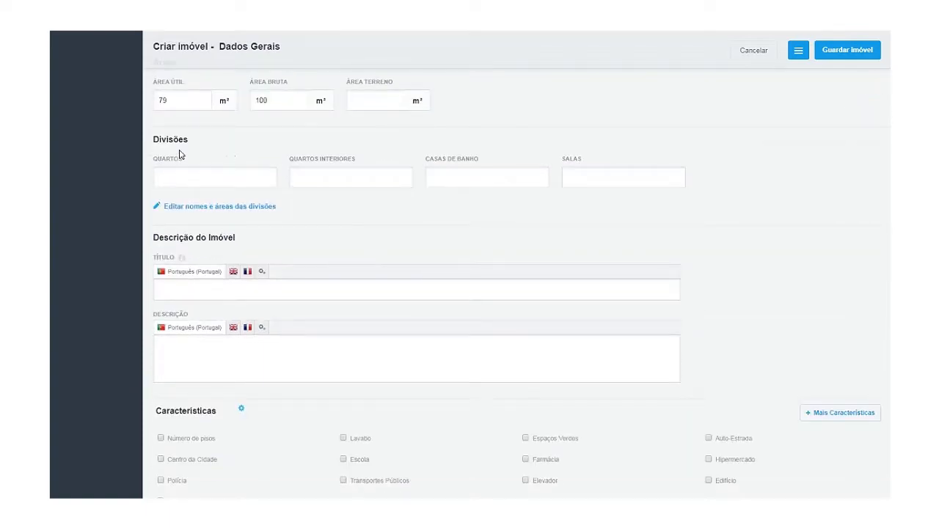
left_click_drag(154, 140, 188, 146)
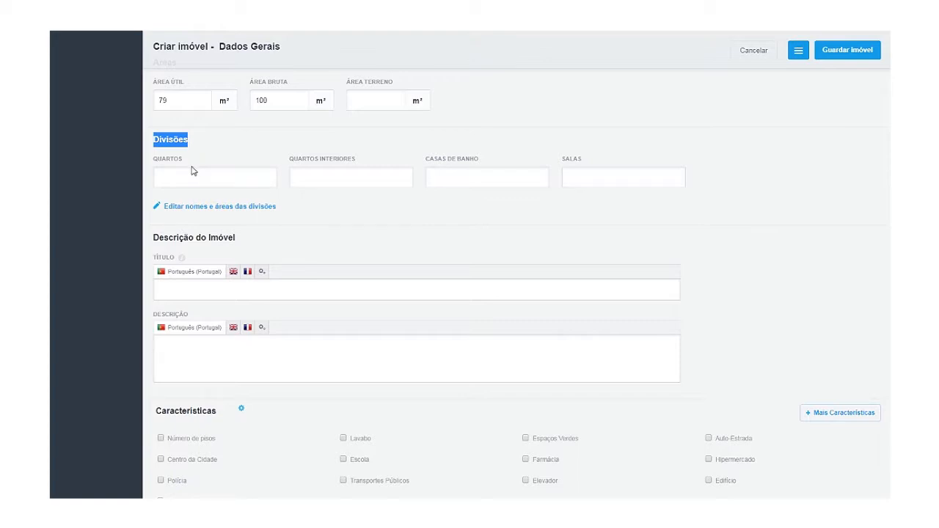
Set the number of bedrooms (Quartos) to 1.
left_click(189, 170)
left_click(189, 171)
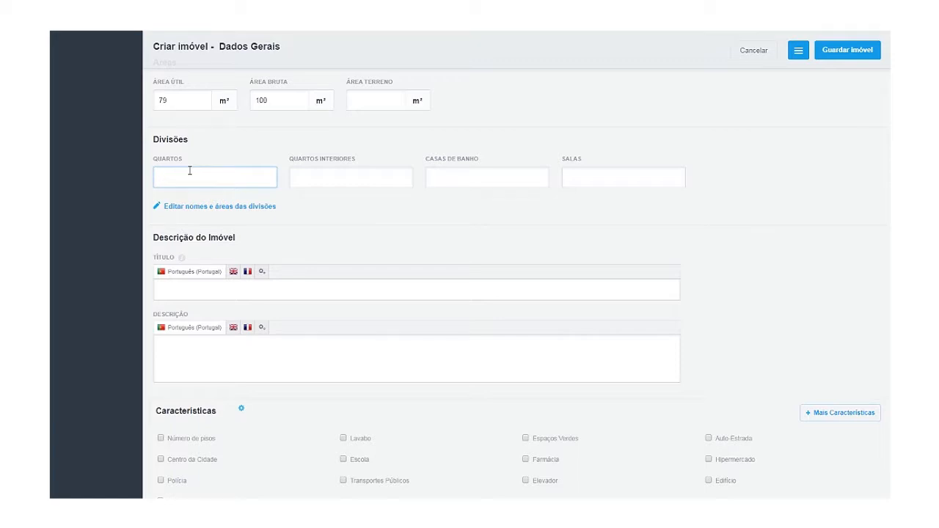
type("0")
key("BackSpace")
type("1")
left_click(304, 191)
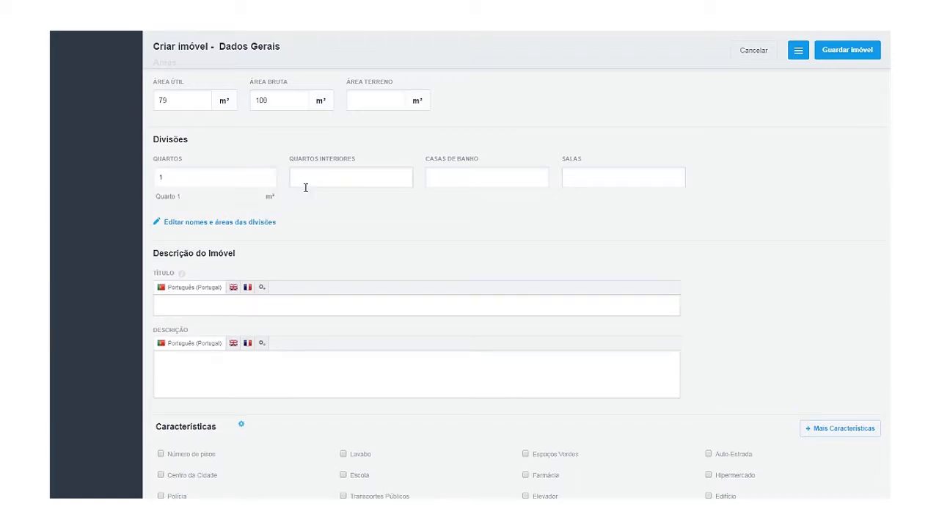
Set 2 Casas de Banho and 1 Sala, then open 'Editar nomes e áreas das divisões'.
left_click(434, 186)
type("2")
left_click(573, 184)
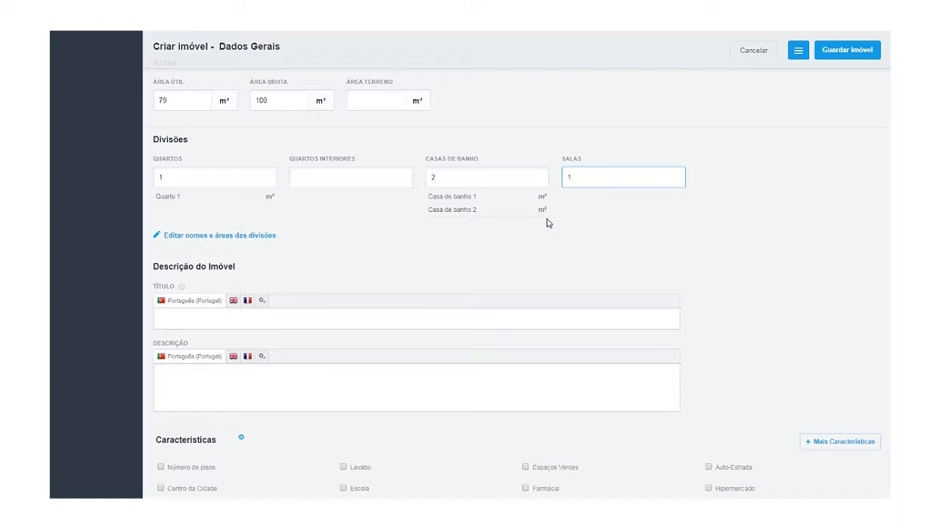
left_click(625, 211)
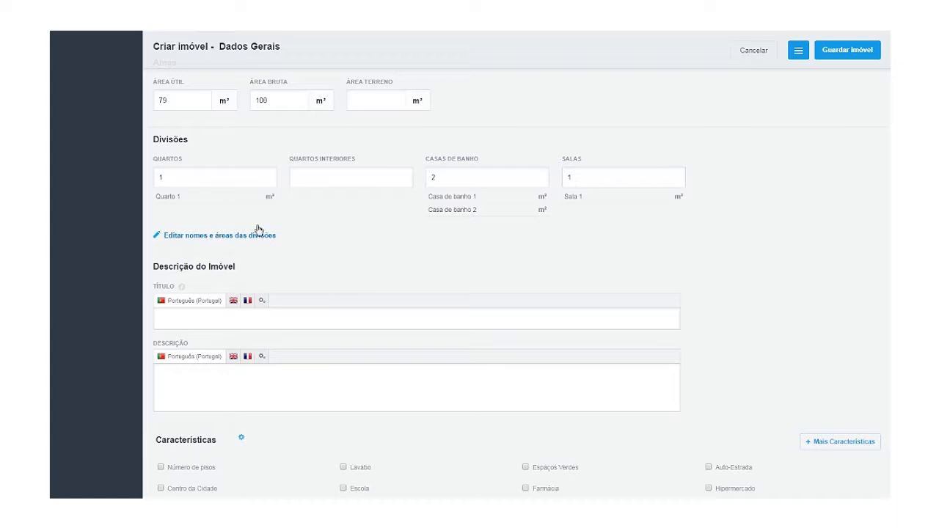
left_click(218, 236)
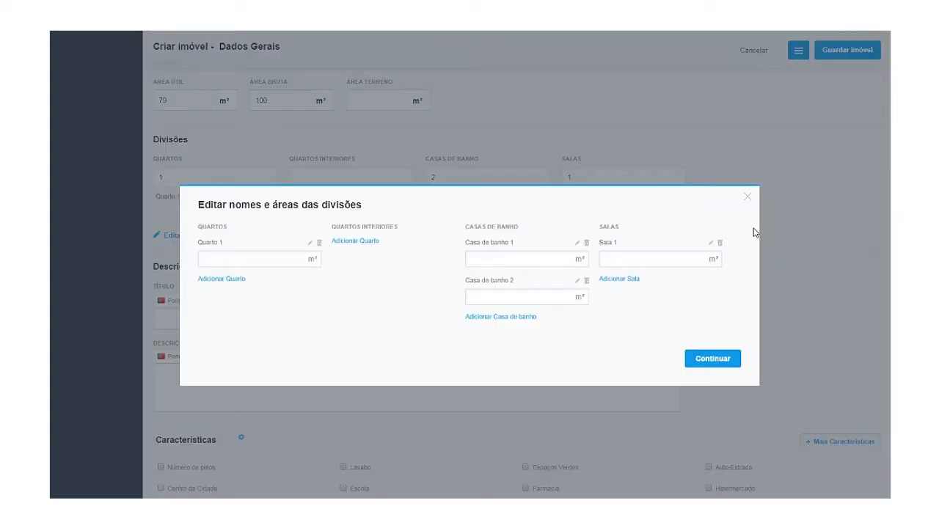
Enter areas 20 m² (bedroom), 7 and 5 m² (bathrooms), 26 m² (living room) and continue.
left_click(747, 196)
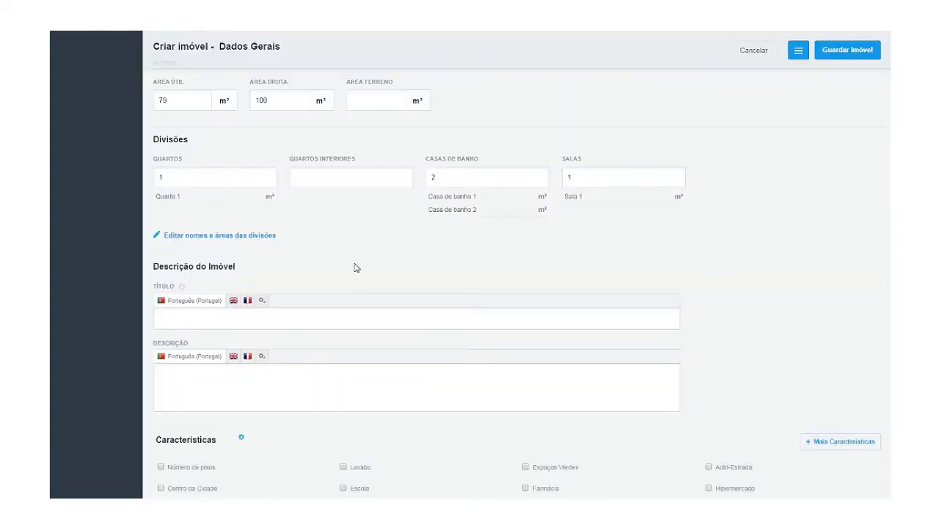
left_click(211, 240)
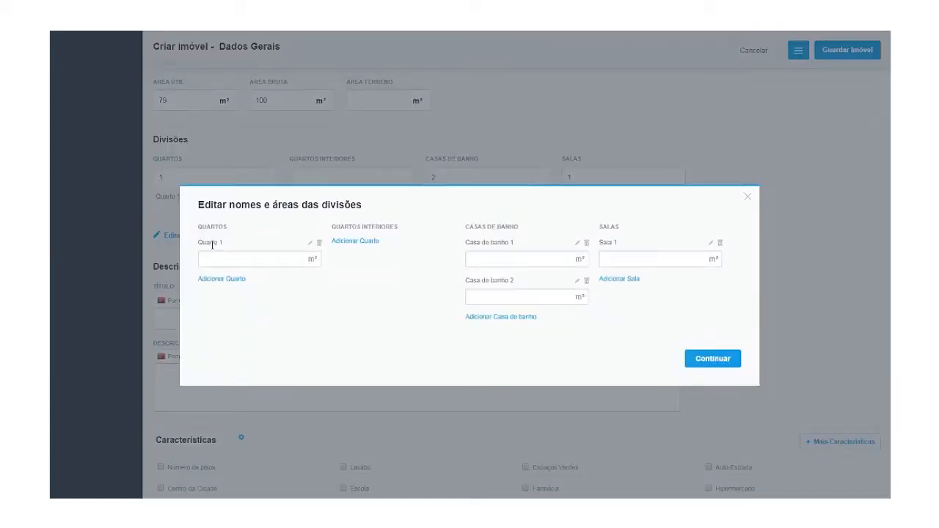
left_click(229, 258)
type("20")
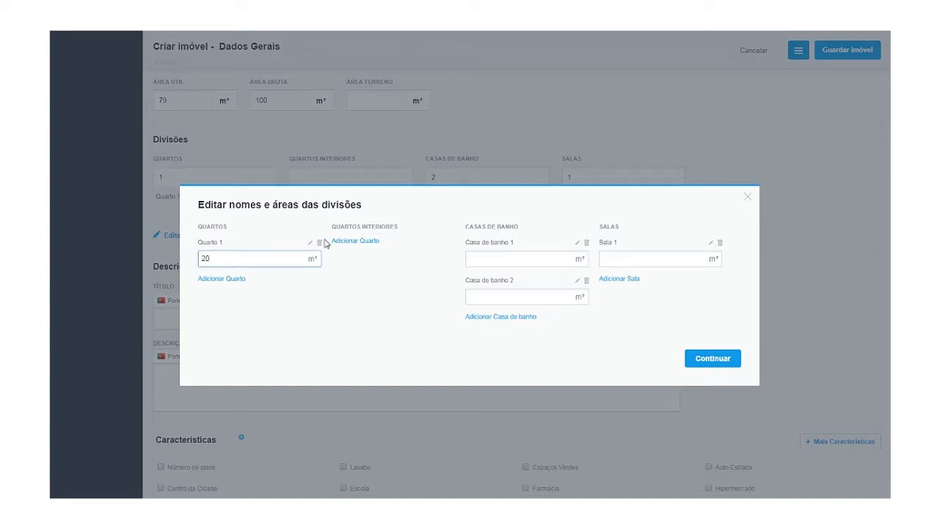
left_click(499, 259)
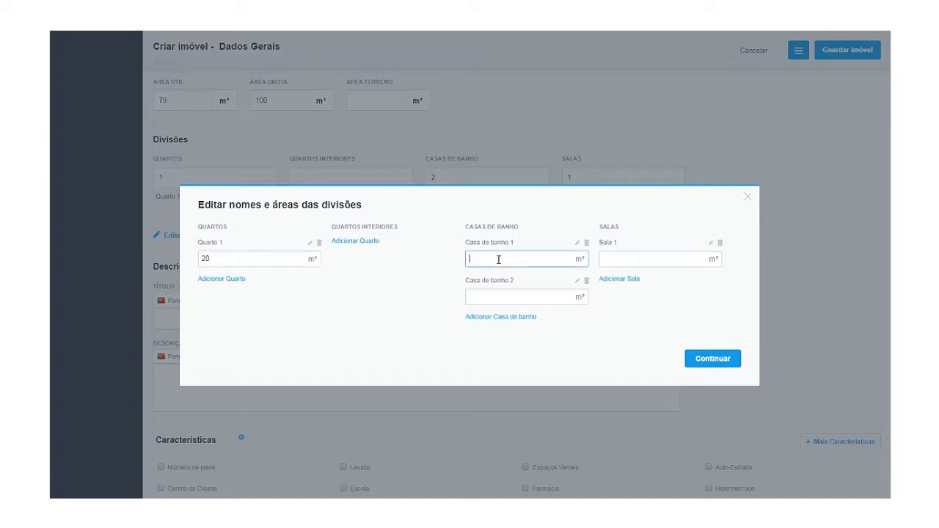
type("7")
left_click(489, 297)
type("5")
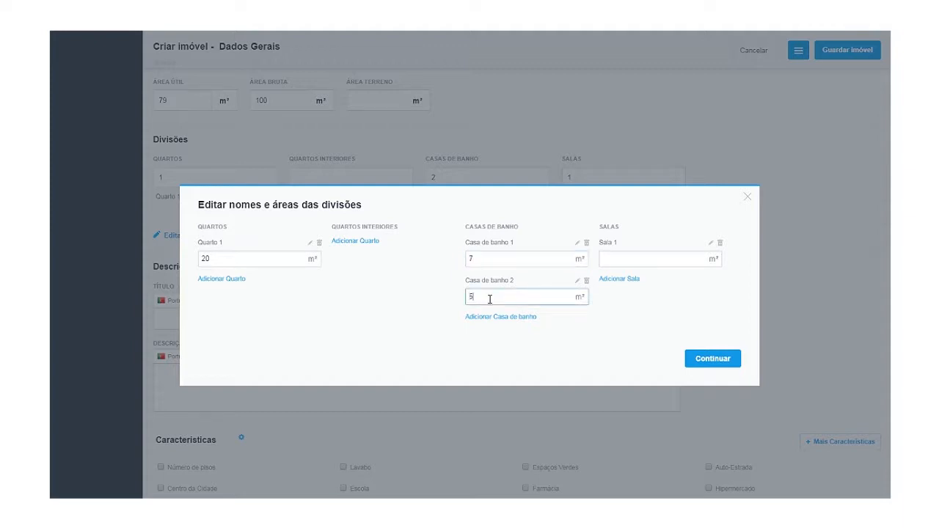
left_click(620, 258)
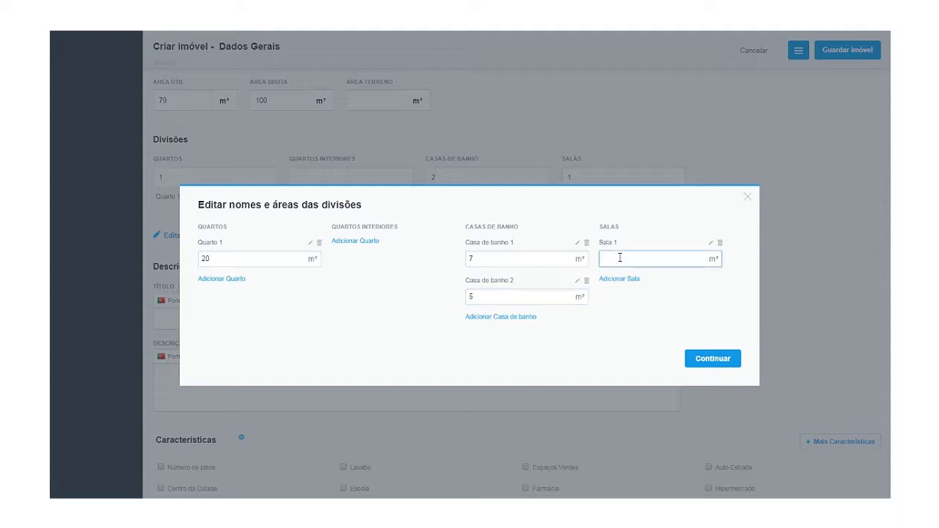
type("26")
left_click(709, 359)
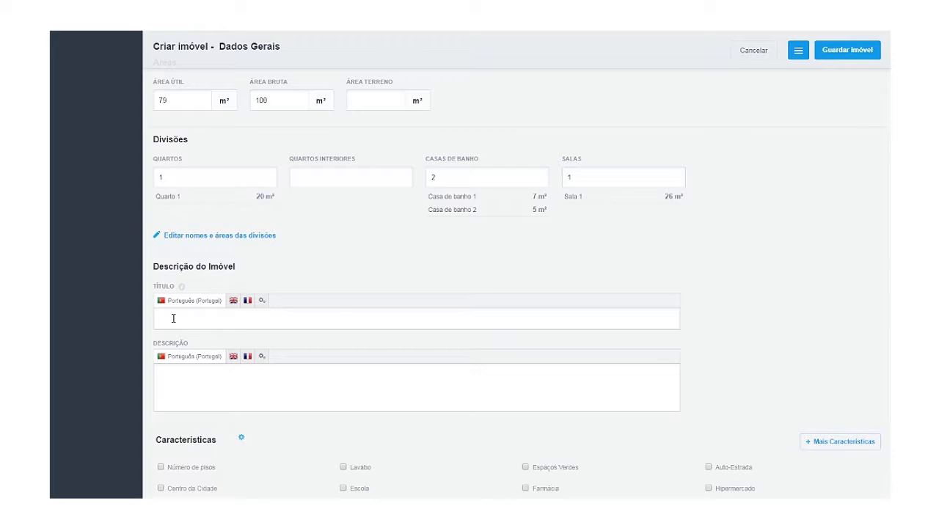
Enter 'Apartamento T1 Parque das Nações Vista sobre o Tejo' in the Título field, correcting typos.
left_click(173, 317)
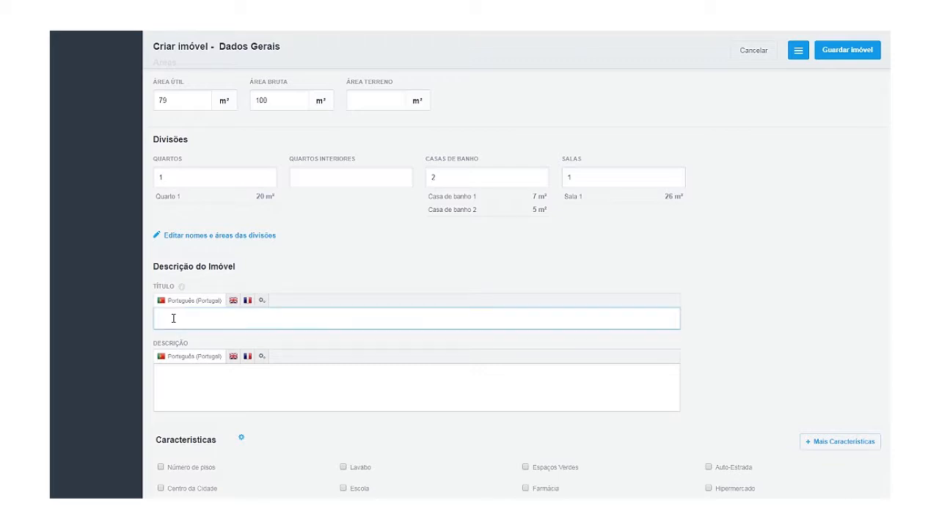
type("Apartamento T1 Parque das Nações")
scroll(297, 342, "up", 2)
scroll(297, 341, "up", 8)
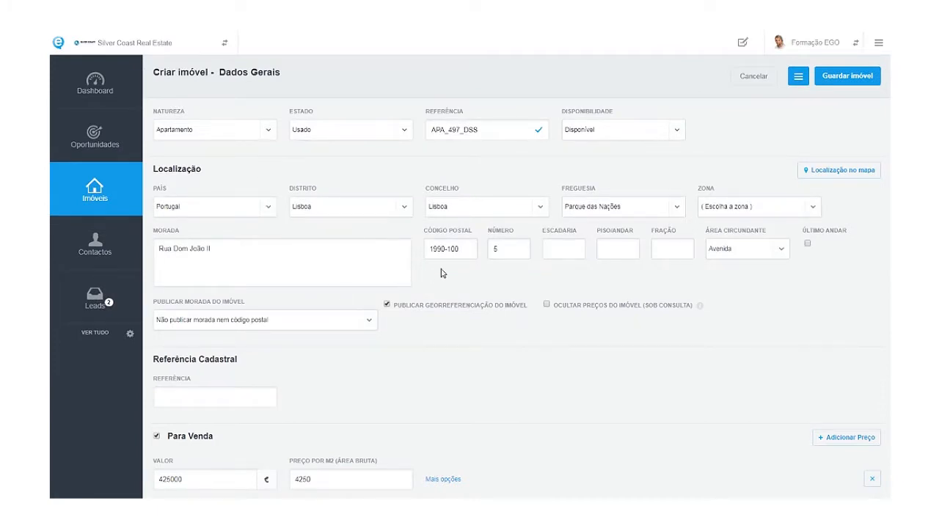
scroll(311, 329, "down", 6)
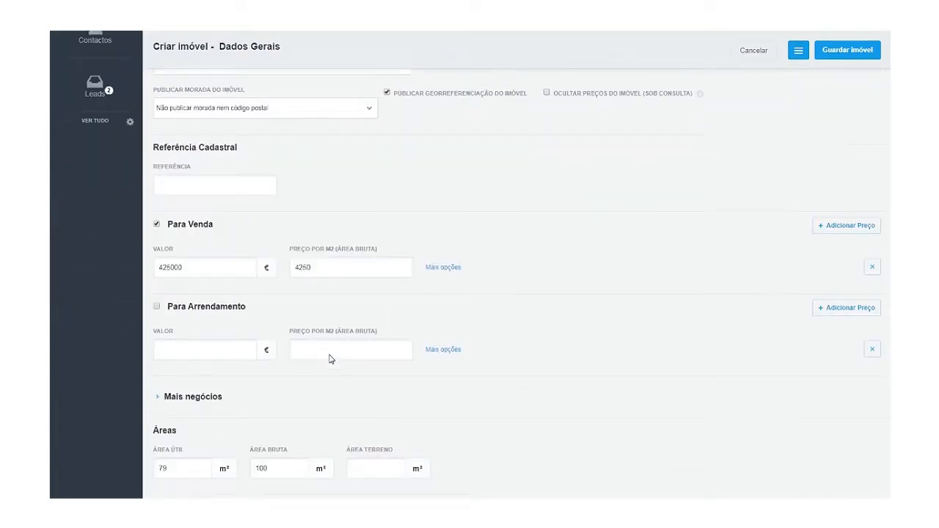
scroll(330, 358, "down", 2)
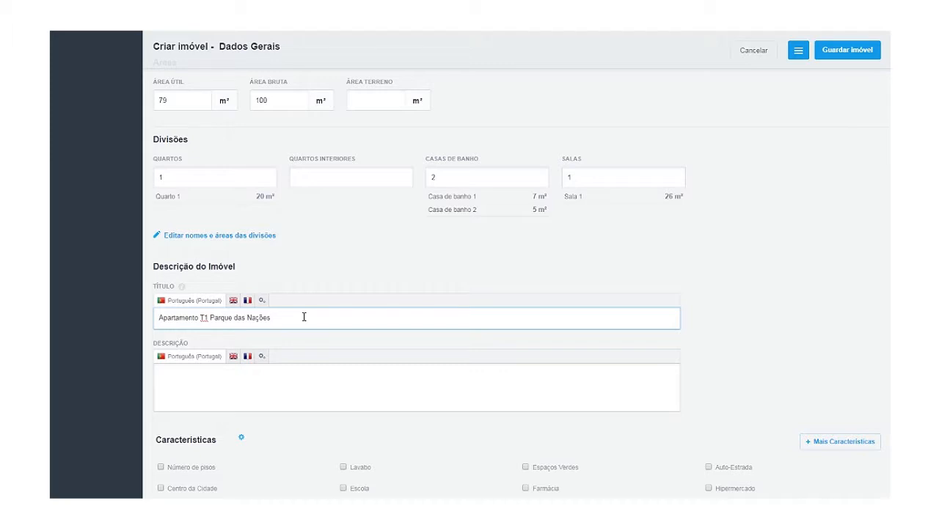
type("A")
key("BackSpace")
type("Vois")
key("BackSpace")
key("BackSpace")
key("BackSpace")
type("ista sobre o Tejo")
left_click(220, 370)
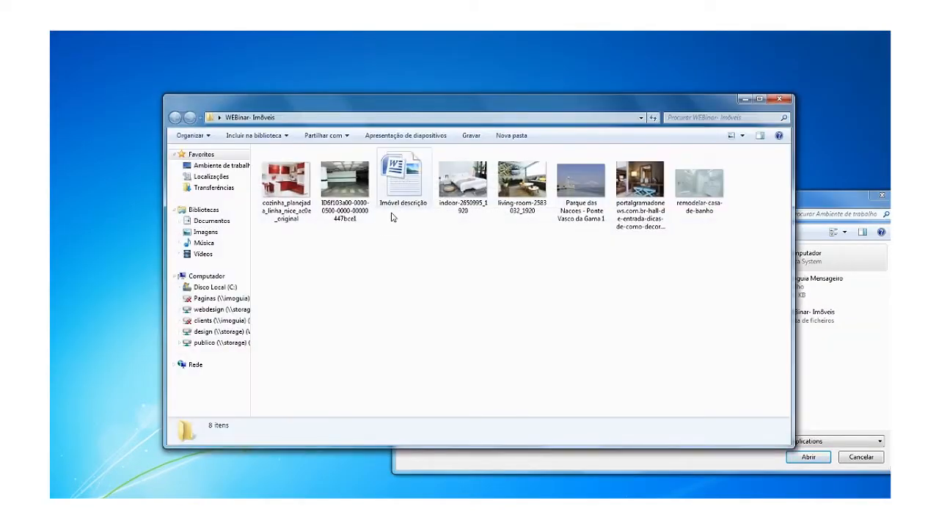
Open the apartment description file in Word and drag-select the whole description text.
left_click(390, 184)
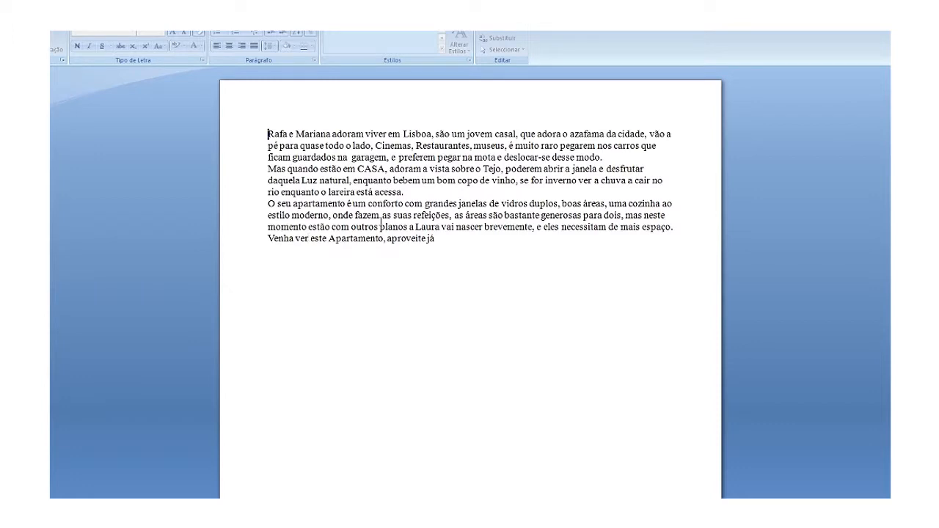
key("ctrl+a")
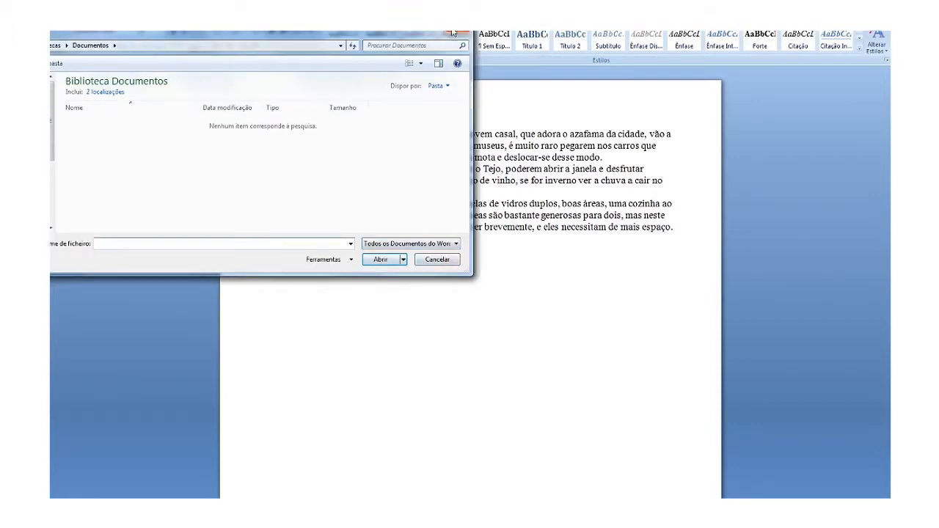
left_click(454, 34)
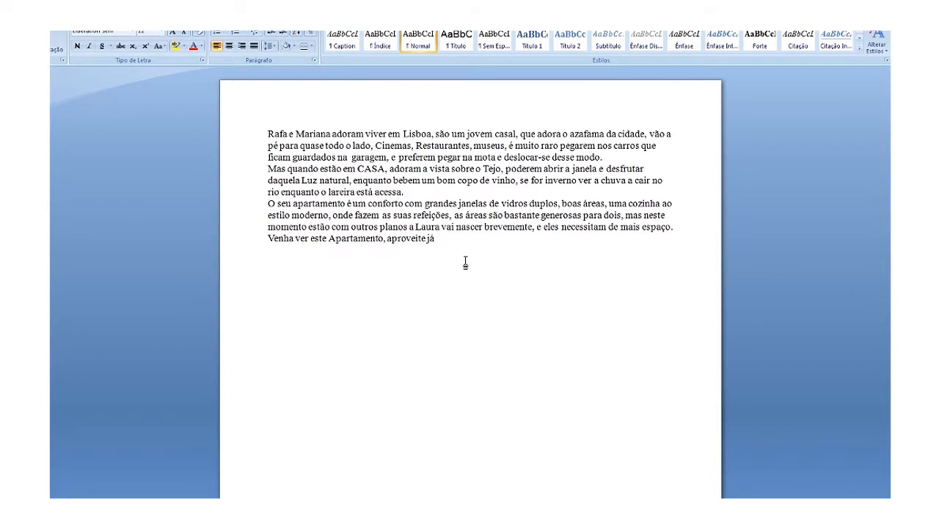
key("ctrl+a")
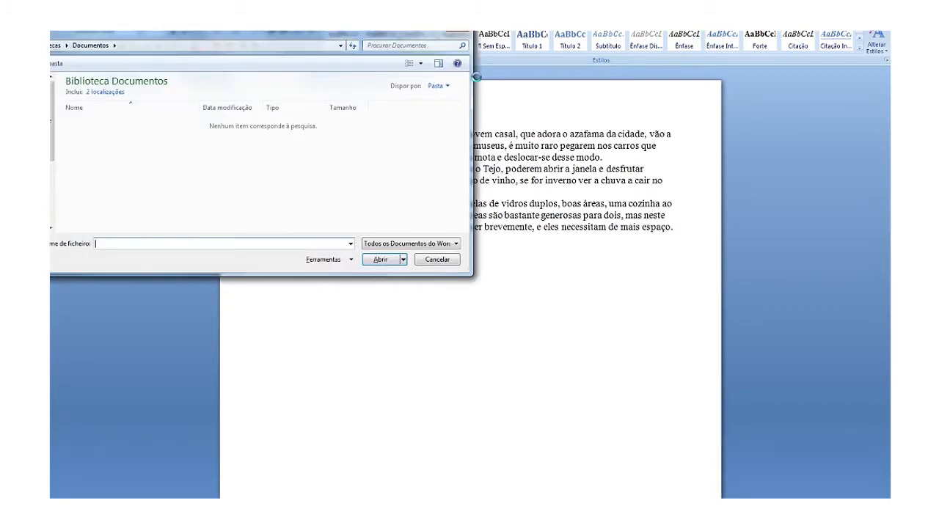
left_click(459, 34)
left_click_drag(474, 244, 288, 91)
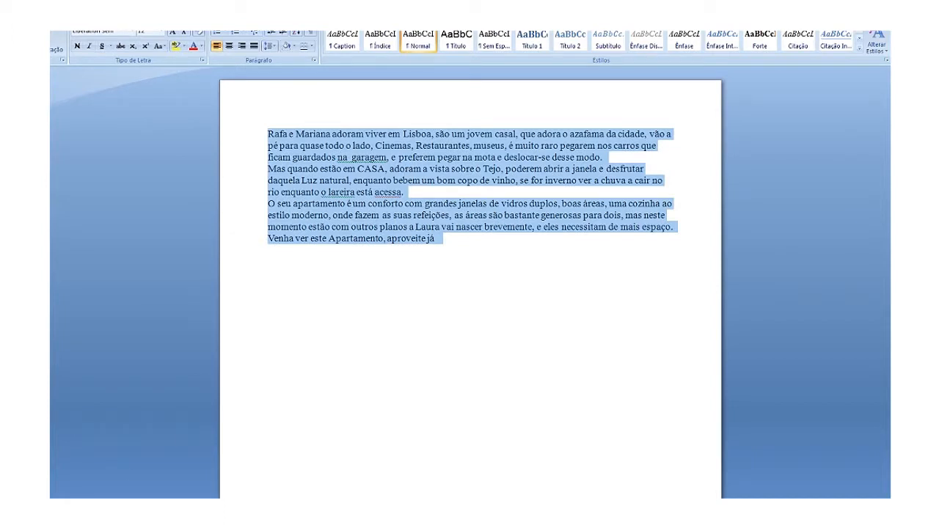
left_click(111, 511)
Paste the copied Word description into the Descrição box of the browser's property form.
left_click(73, 487)
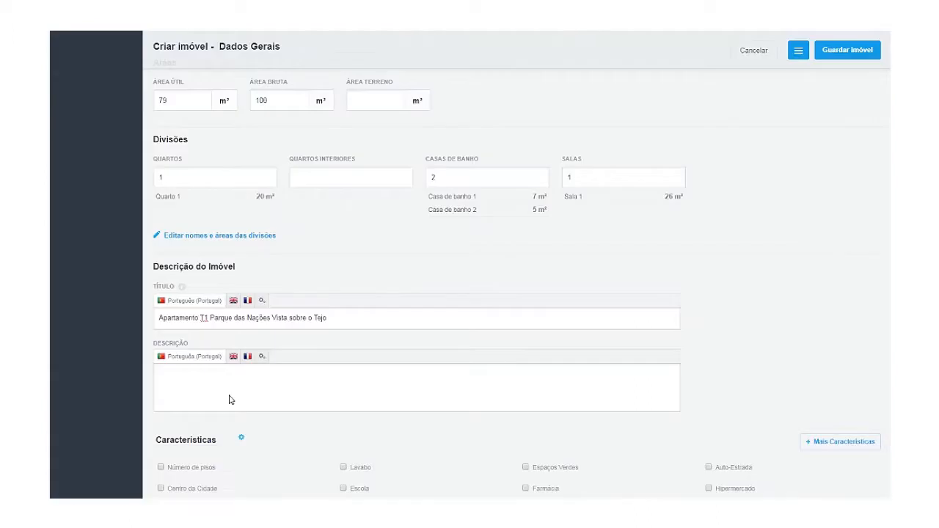
left_click(403, 371)
key("ctrl+v")
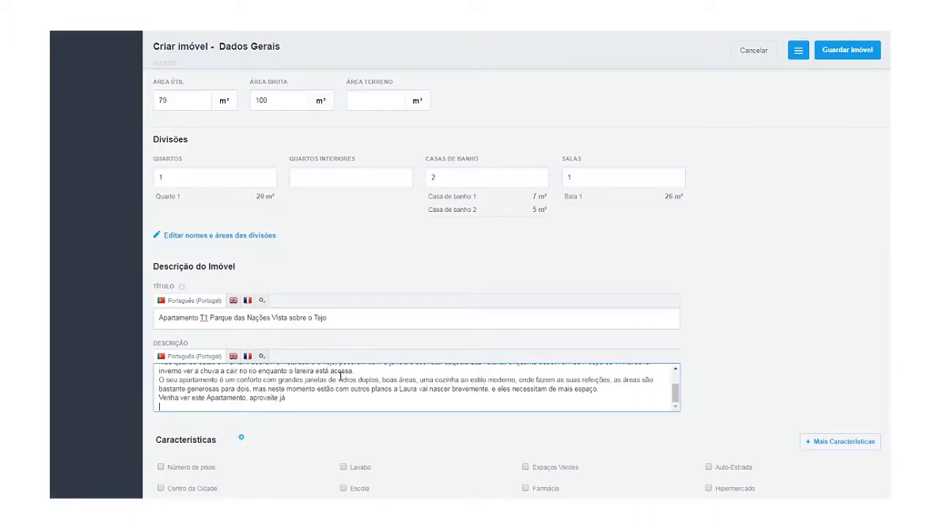
scroll(340, 377, "up", 5)
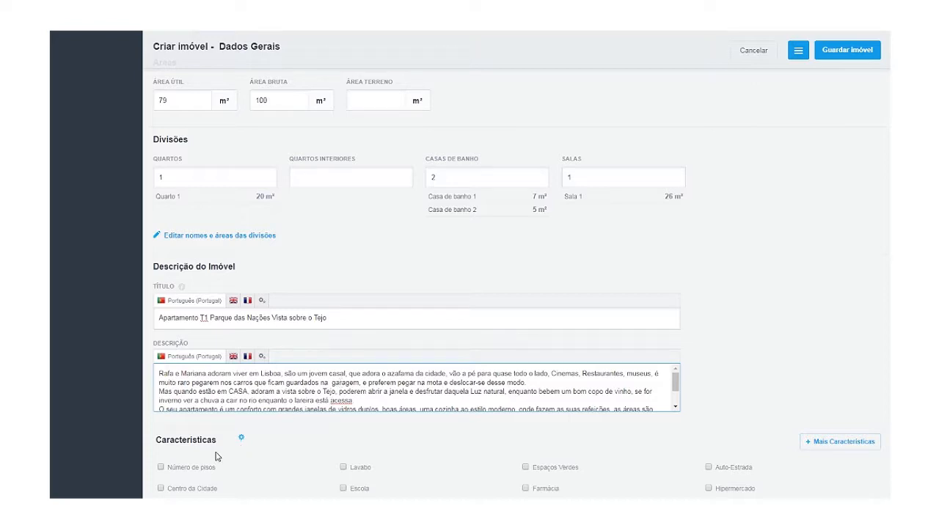
scroll(181, 407, "down", 1)
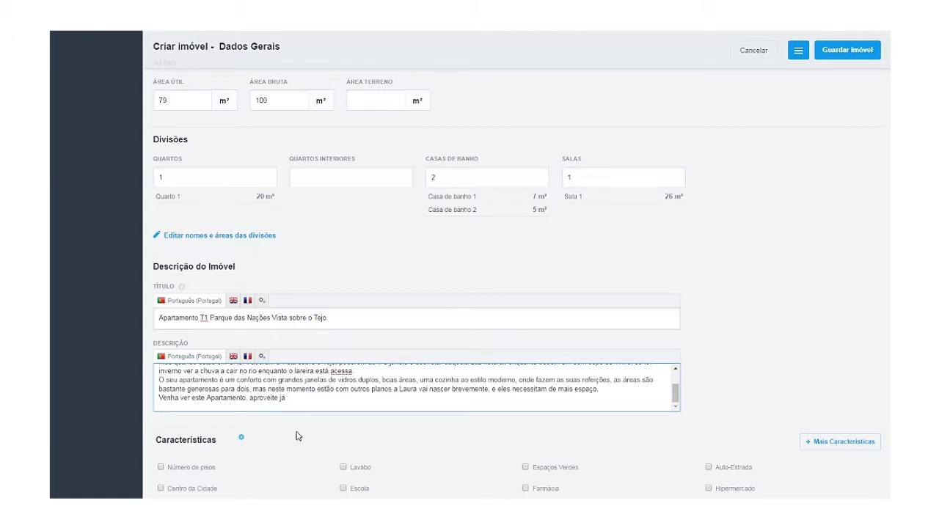
scroll(299, 430, "down", 1)
left_click_drag(312, 348, 190, 309)
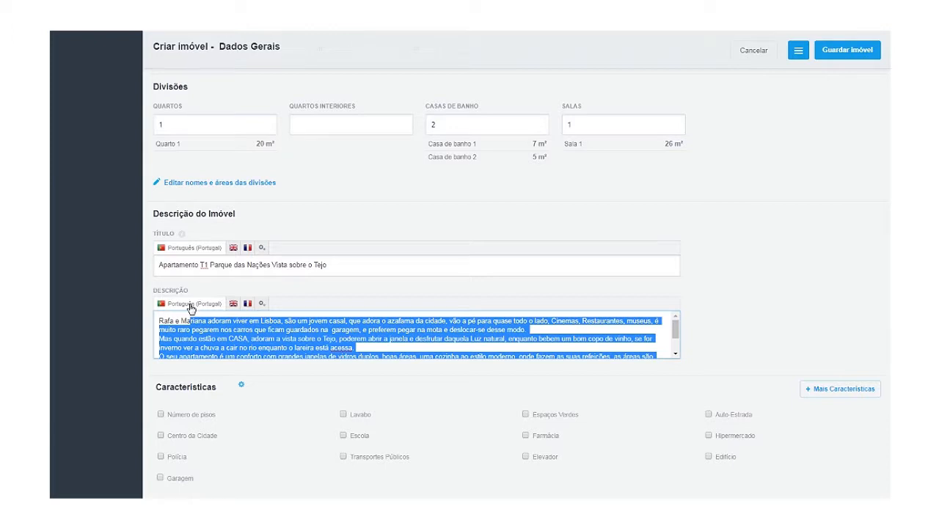
left_click(306, 342)
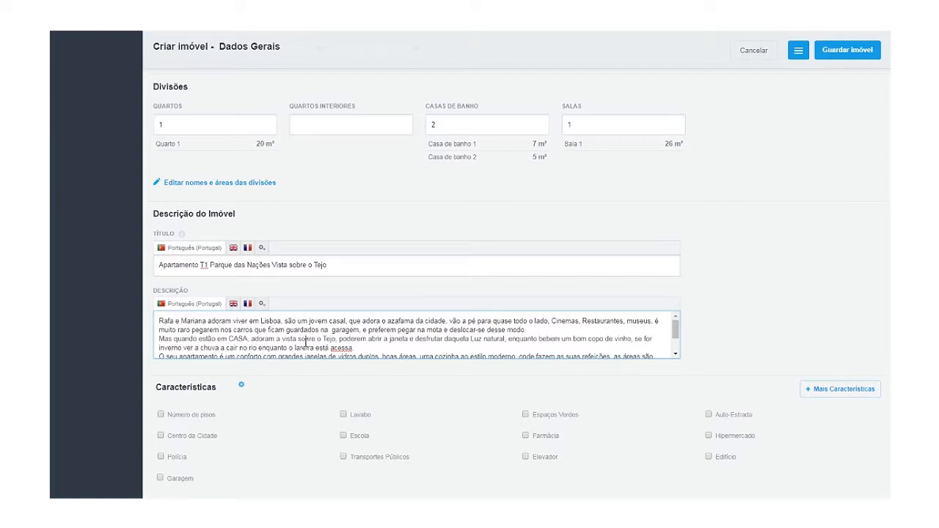
Tick Garagem and set its capacity to 2 cars.
scroll(176, 445, "down", 2)
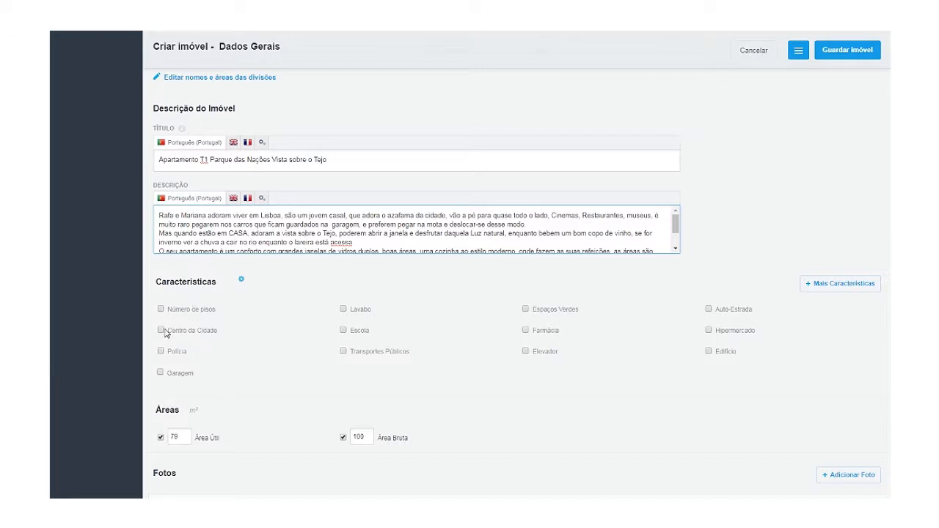
left_click(160, 374)
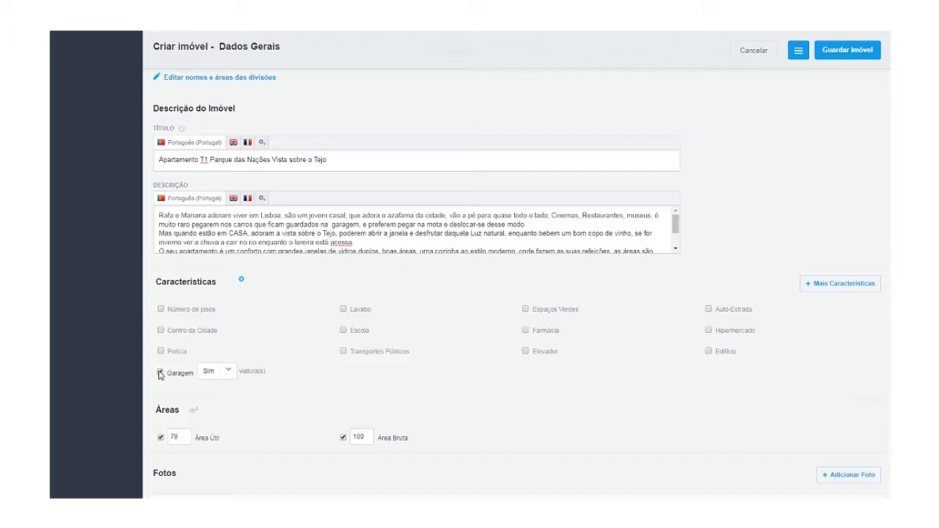
left_click(213, 375)
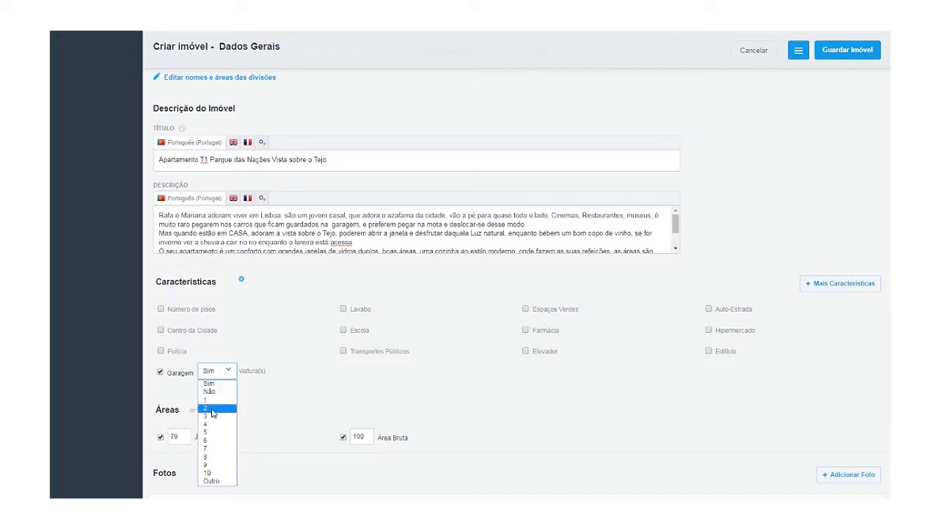
left_click(212, 409)
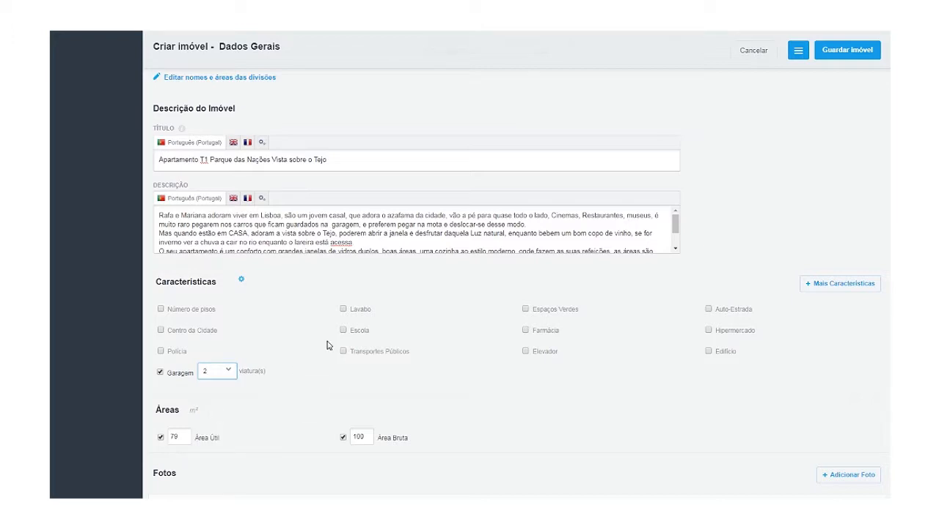
Tick Transportes Públicos, Espaços Verdes and Farmácia, and set Elevador to 2.
left_click(350, 357)
left_click(554, 311)
left_click(539, 334)
left_click(526, 353)
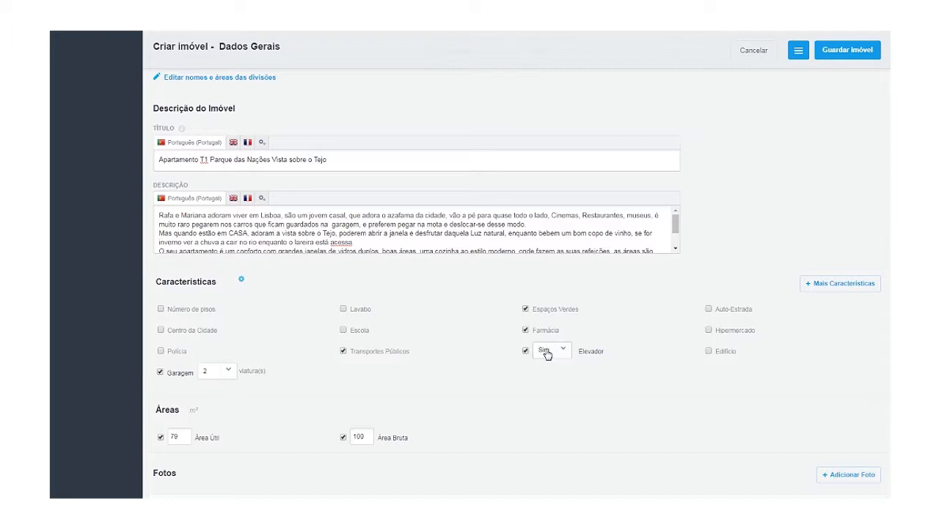
left_click(546, 354)
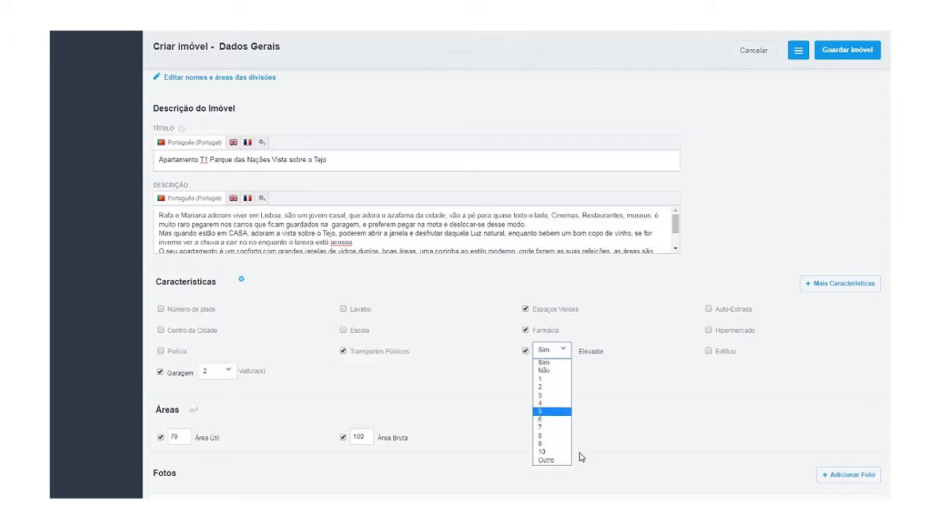
left_click(555, 387)
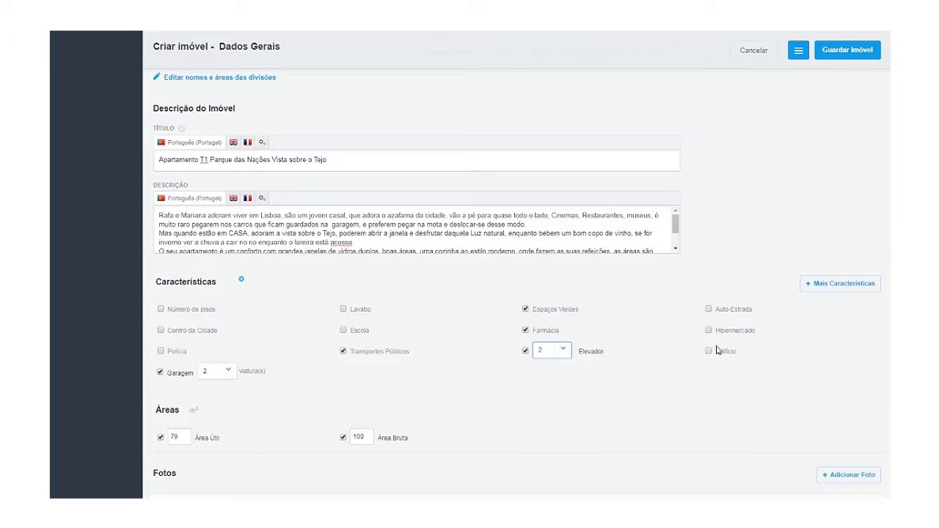
In Mais Características, add Cozinha, Hall de Quartos and Marquise (1 each) plus 2 Varandas.
left_click(828, 285)
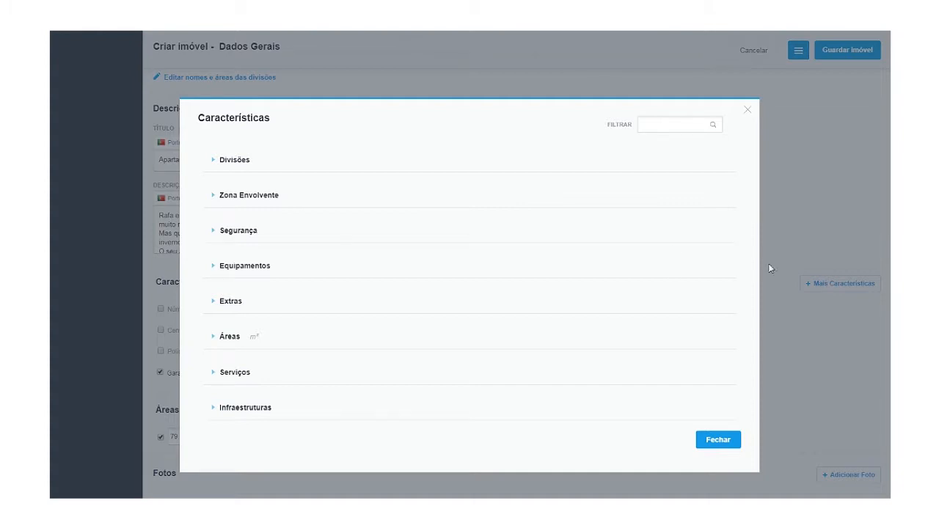
left_click(235, 160)
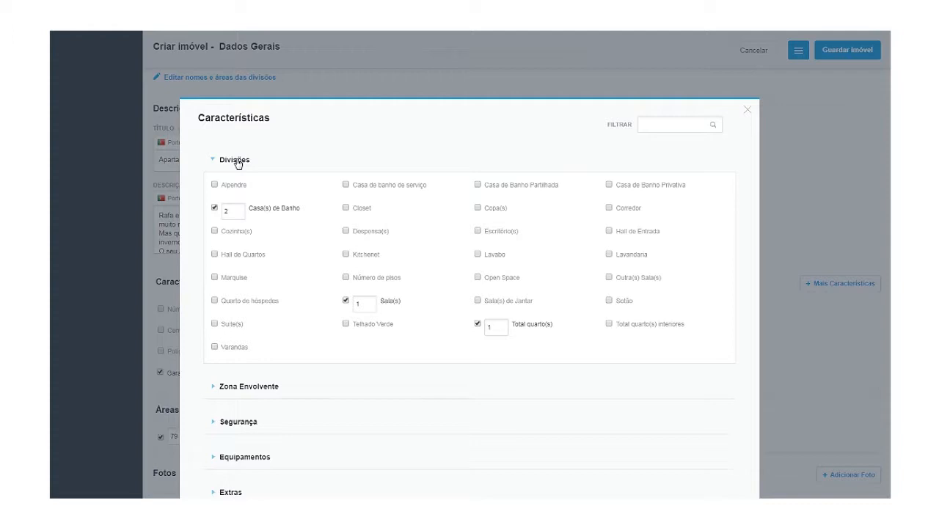
left_click(215, 232)
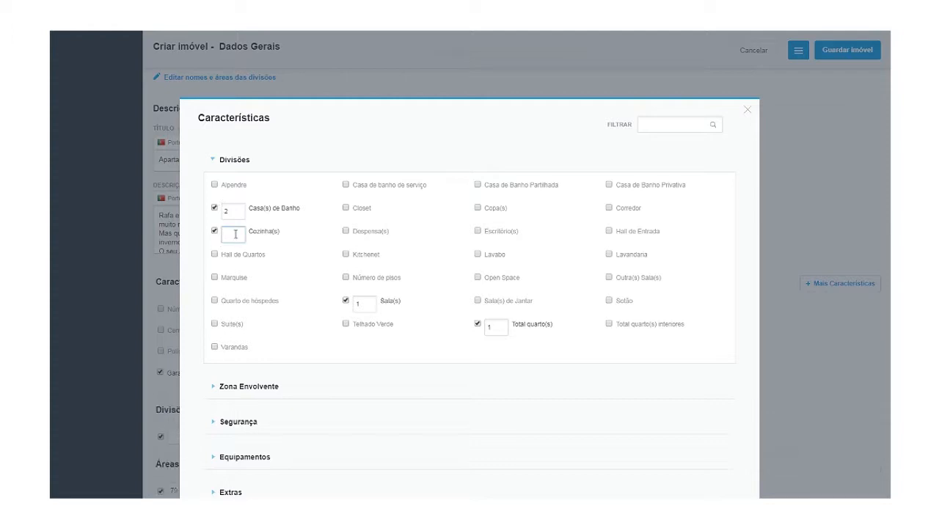
type("1")
left_click(215, 255)
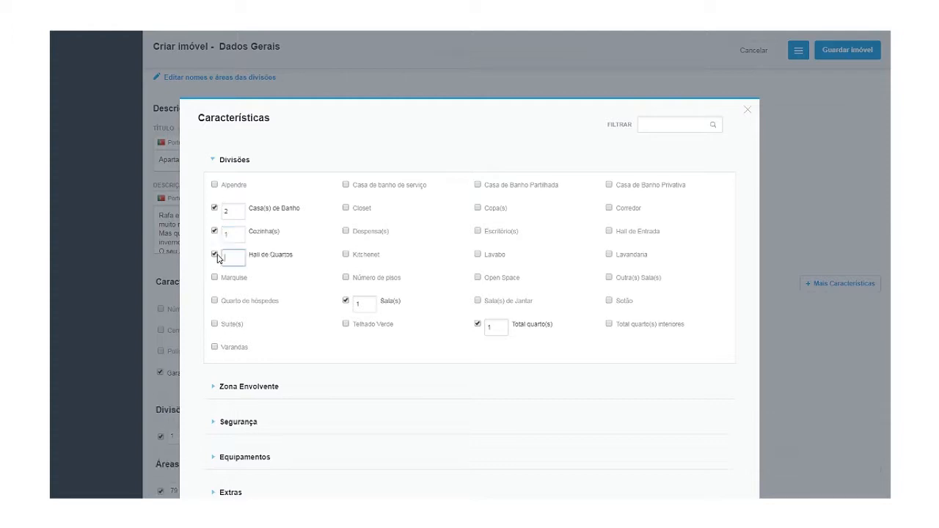
type("1")
left_click(215, 278)
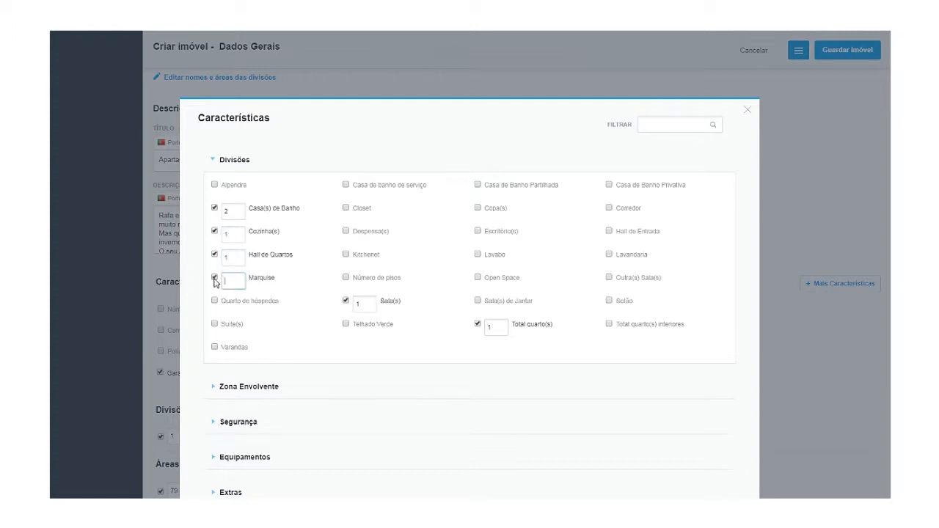
type("1")
left_click(227, 348)
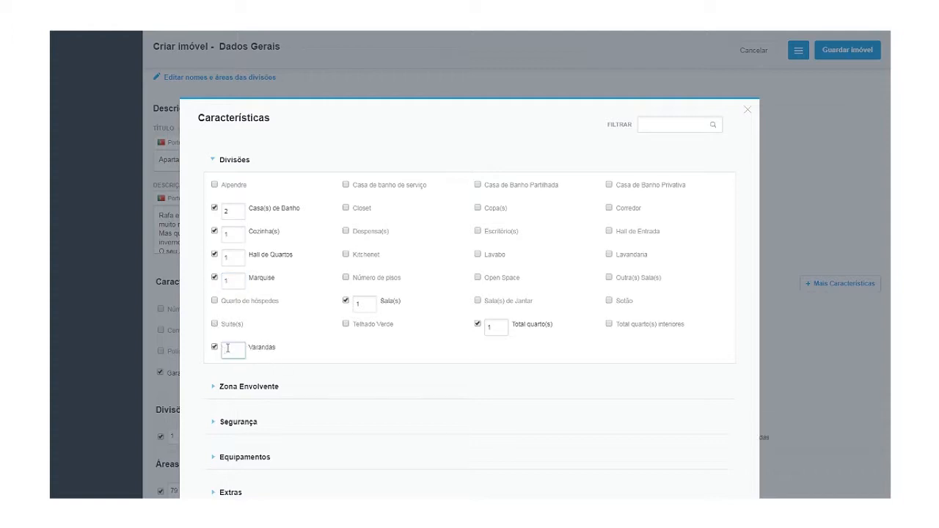
type("2")
Add Despensa, Corredor and 1 Hall de Entrada to the Divisões list.
left_click(354, 231)
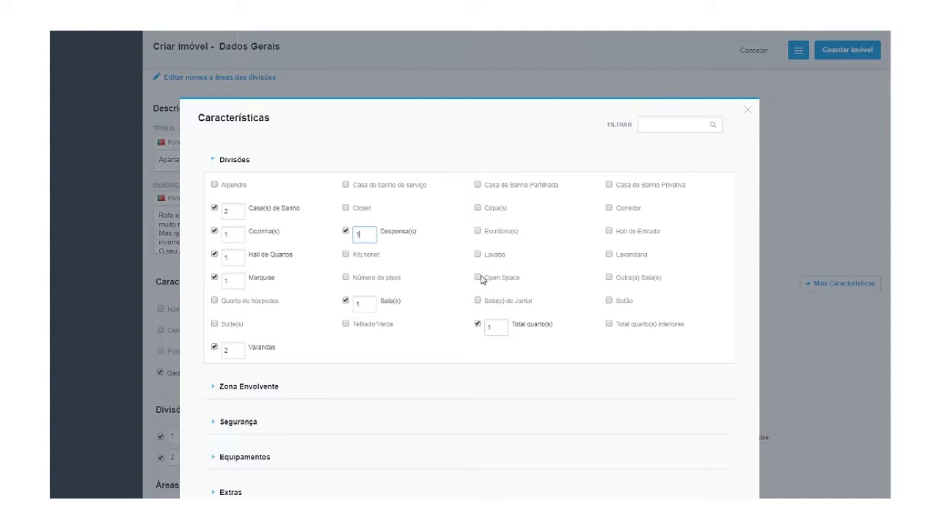
scroll(514, 272, "down", 1)
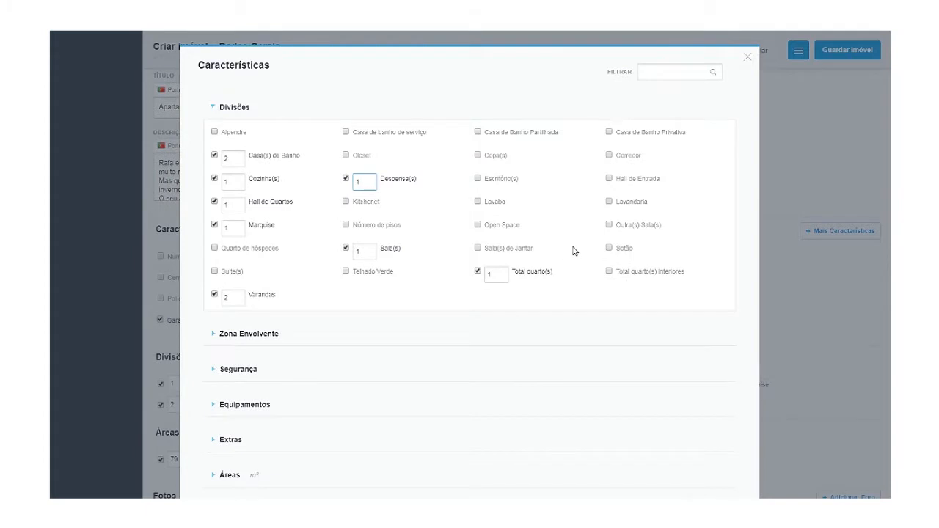
left_click(610, 156)
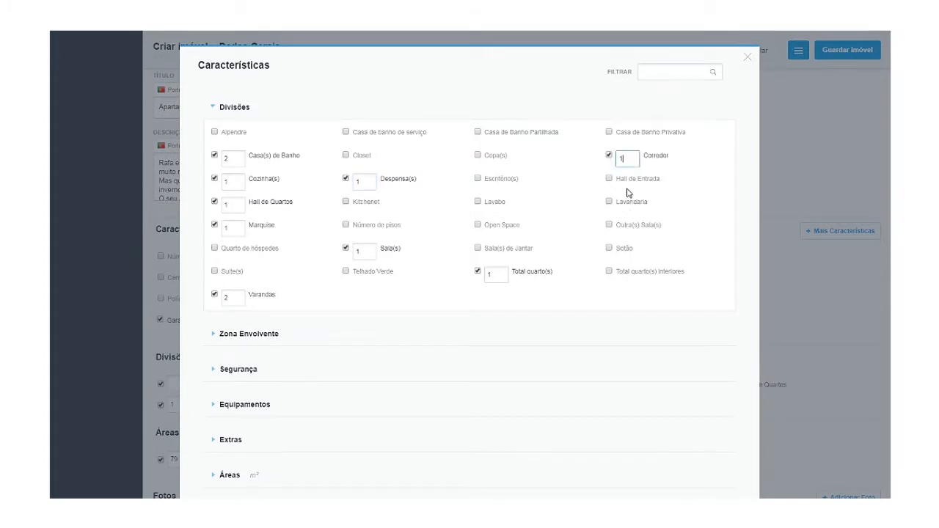
left_click(610, 179)
type("1")
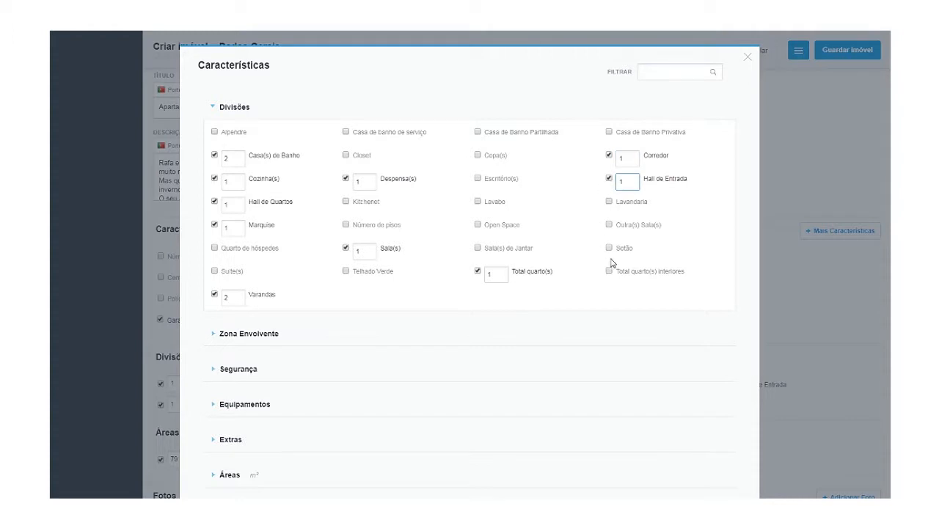
scroll(607, 262, "down", 1)
scroll(321, 248, "up", 10)
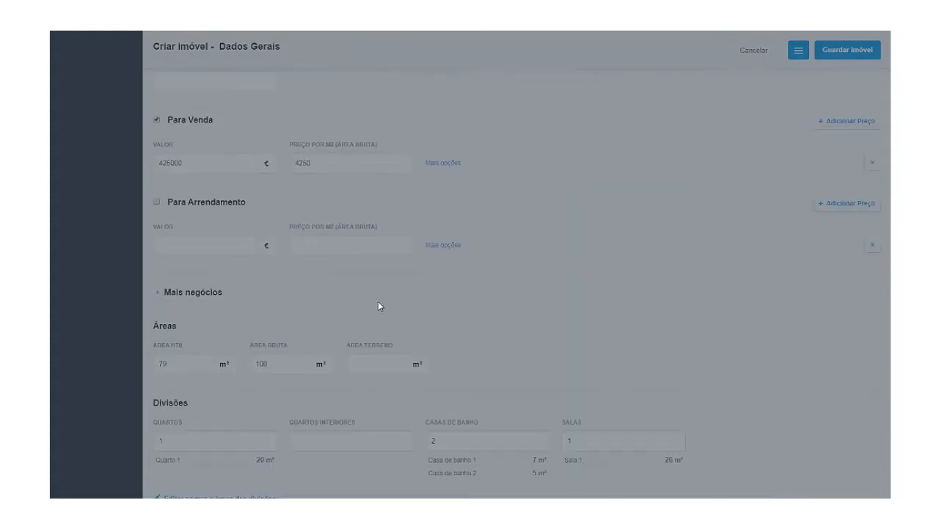
scroll(377, 302, "down", 2)
scroll(376, 310, "down", 3)
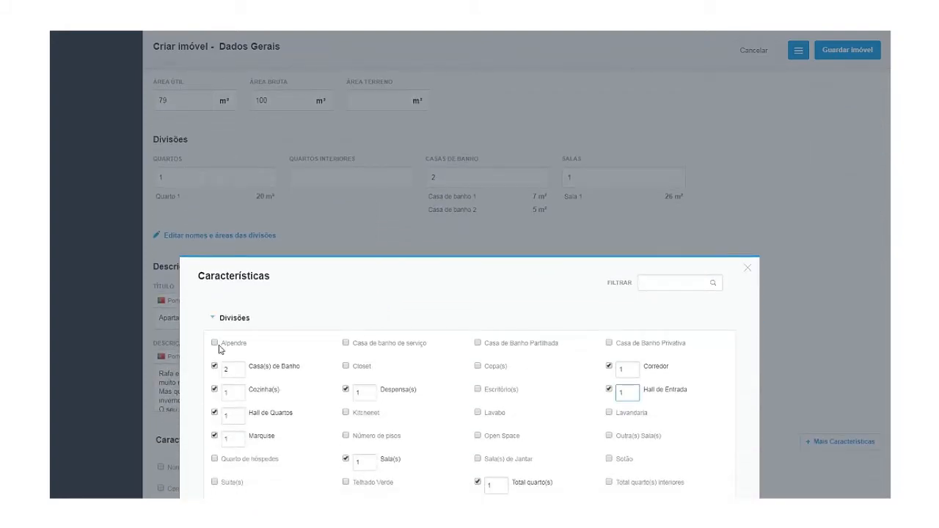
left_click(216, 318)
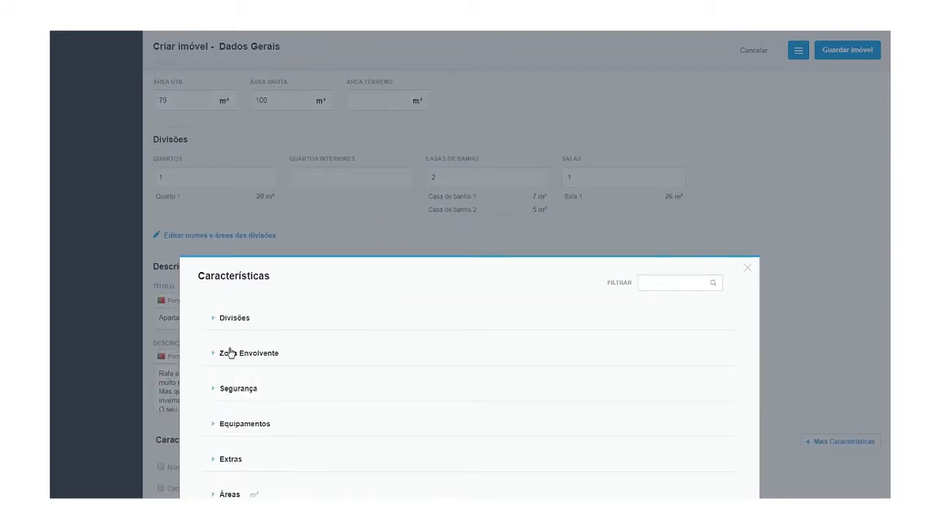
Tick Aeroporto, Centro Comercial, Vista para Rio, Praça Táxis, Hipermercado, Ginásio and Metro under Zona Envolvente.
left_click(231, 358)
scroll(229, 330, "down", 2)
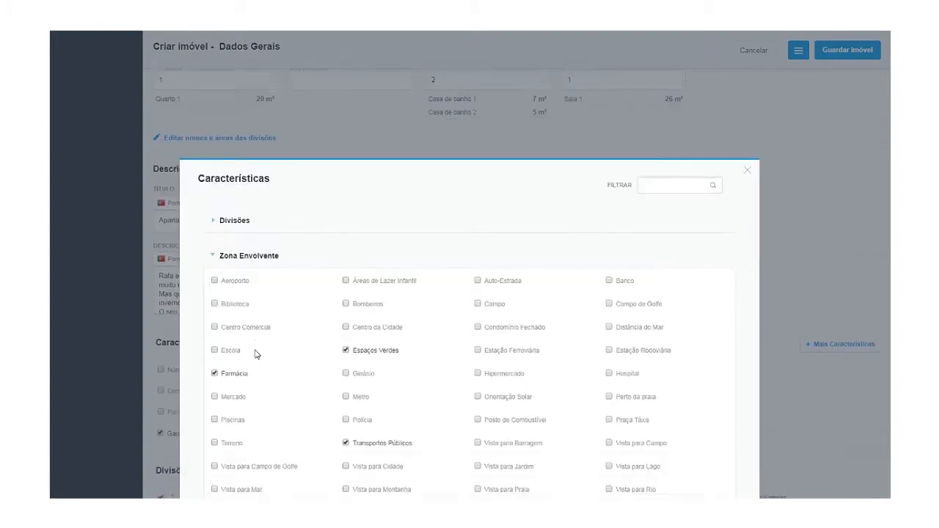
left_click(215, 272)
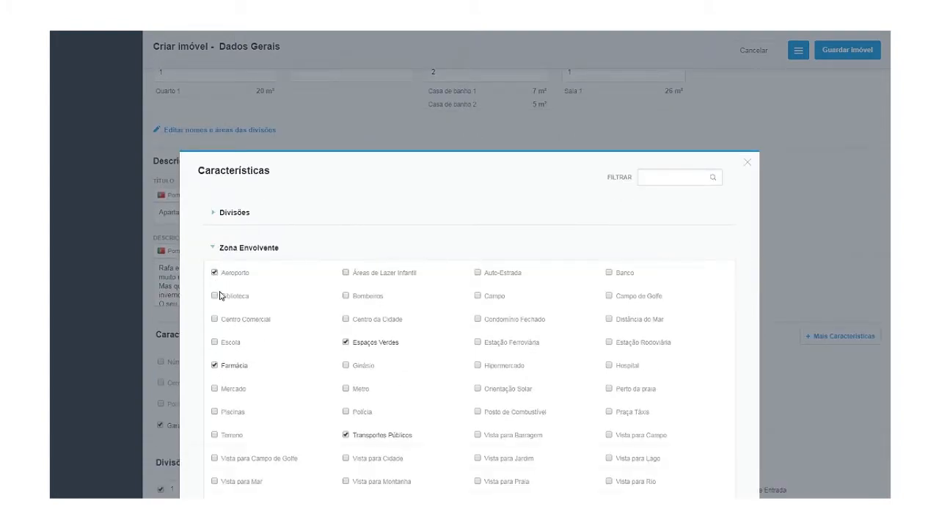
left_click(220, 321)
scroll(241, 405, "down", 2)
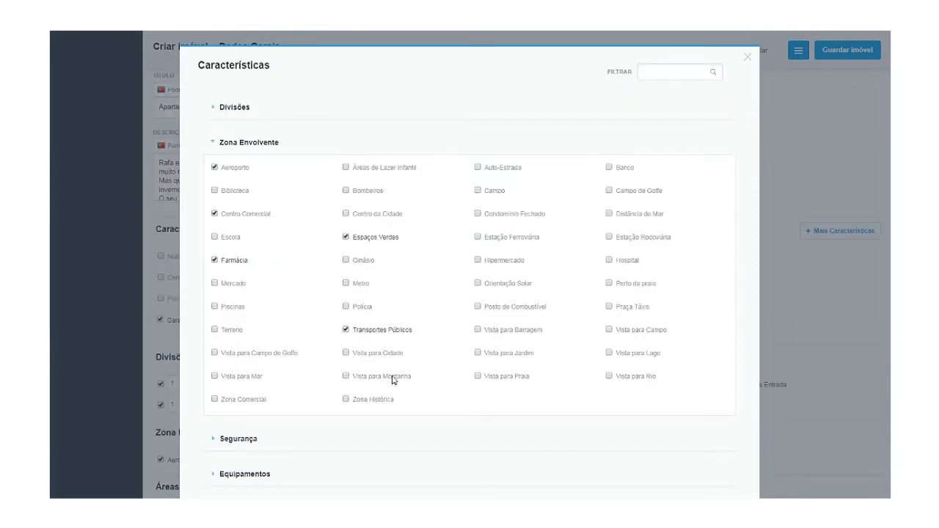
left_click(609, 377)
left_click(610, 308)
left_click(478, 260)
left_click(360, 263)
left_click(353, 283)
Fold away Zona Envolvente, look over the security options, and expand Equipamentos.
left_click(239, 147)
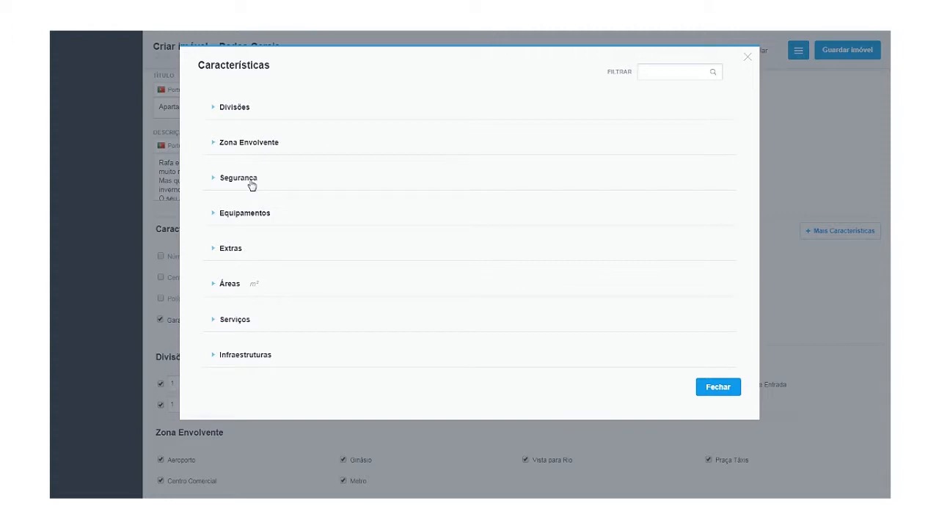
left_click(251, 183)
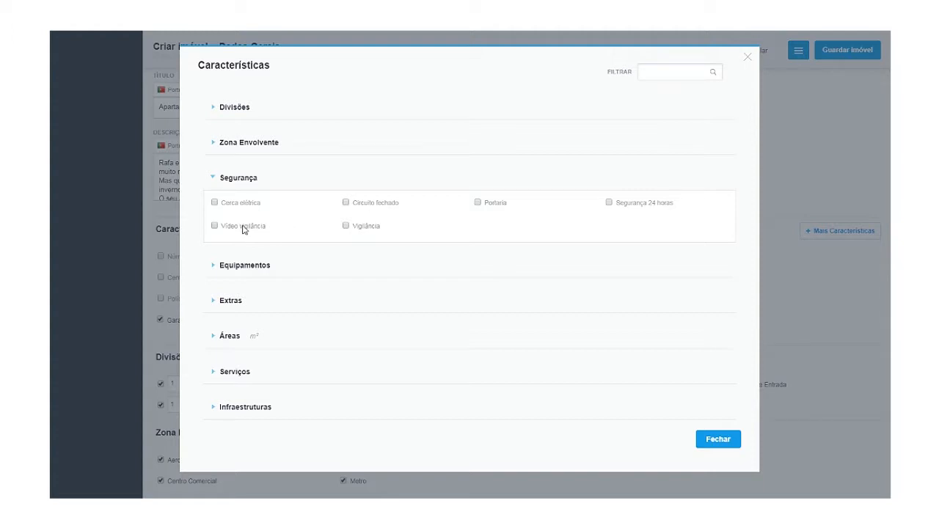
left_click(242, 182)
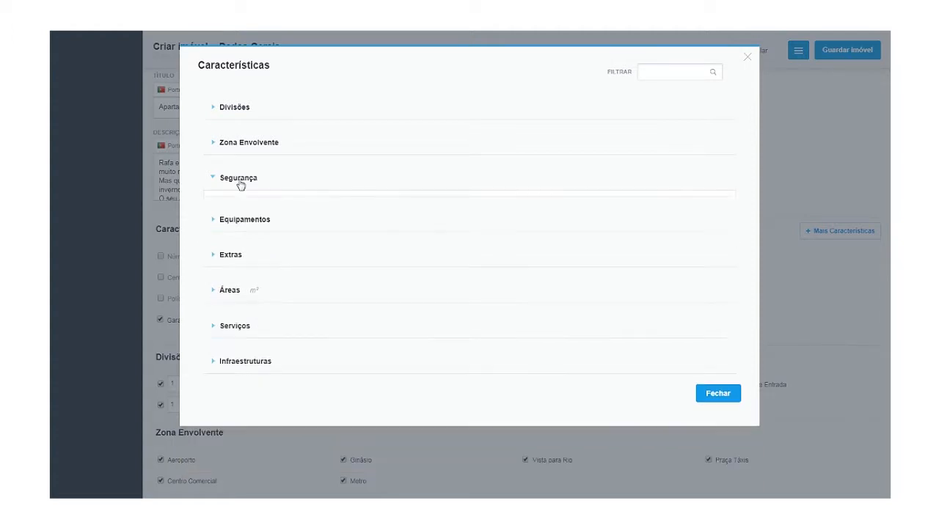
left_click(247, 213)
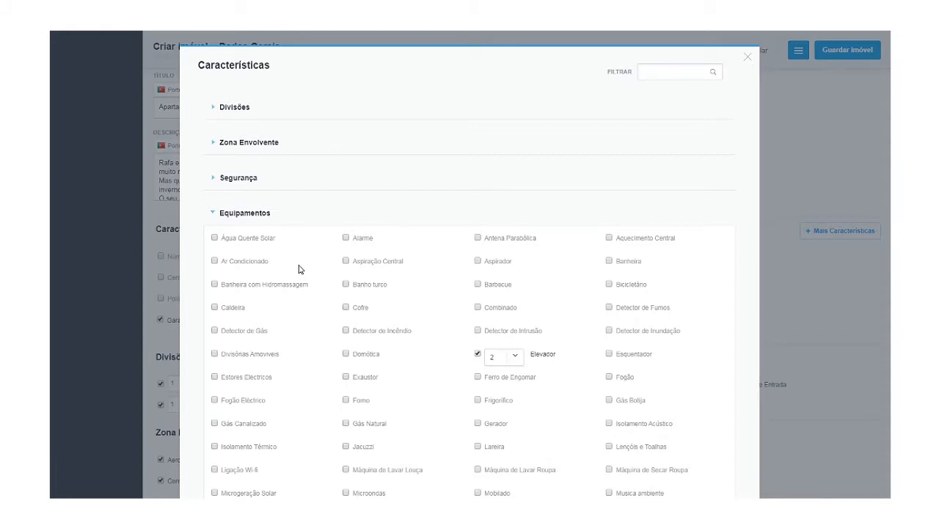
Add Ar Condicionado, Banheira com Hidromassagem, Cofre, Frigorífico, Exaustor and Forno to the equipment.
left_click(215, 262)
left_click(218, 287)
scroll(306, 388, "down", 1)
scroll(307, 387, "down", 1)
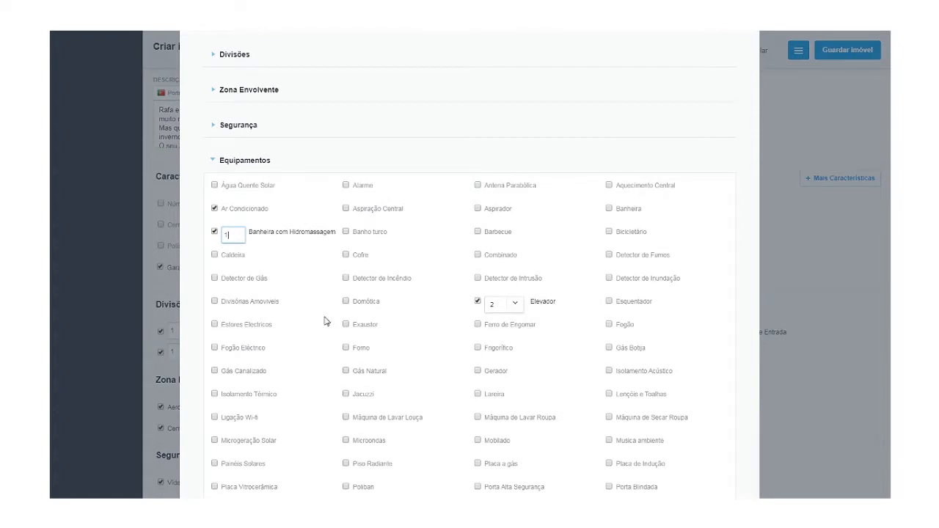
left_click(346, 255)
left_click(478, 348)
left_click(346, 325)
left_click(346, 348)
Add Poliban 1, Porta Alta Segurança, Video Porteiro 1, Recuperador de calor and Musica ambiente.
scroll(286, 393, "down", 1)
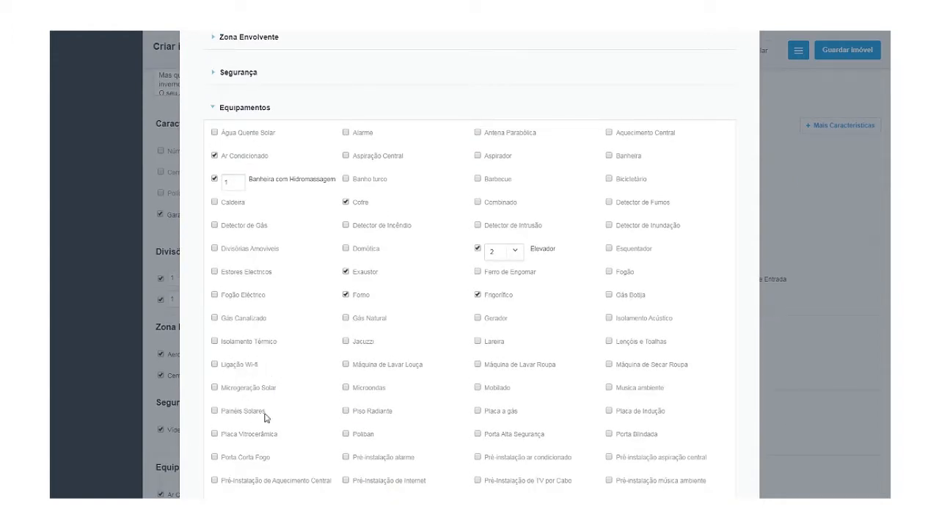
scroll(271, 419, "down", 1)
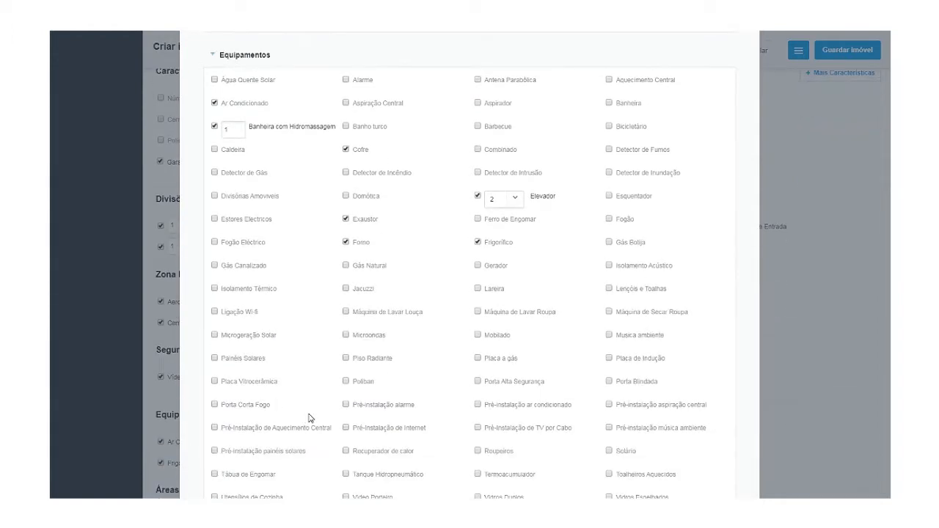
left_click(347, 382)
type("1")
left_click(478, 381)
scroll(408, 473, "down", 1)
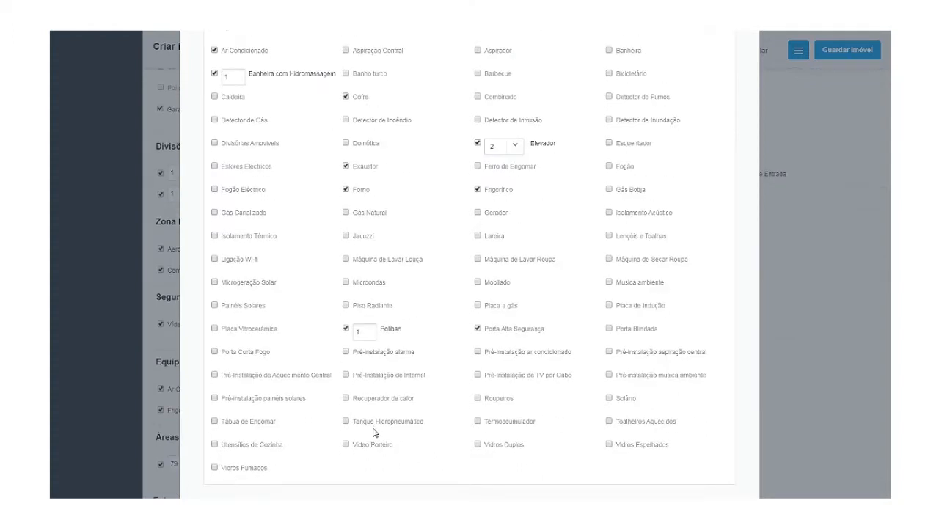
left_click(346, 444)
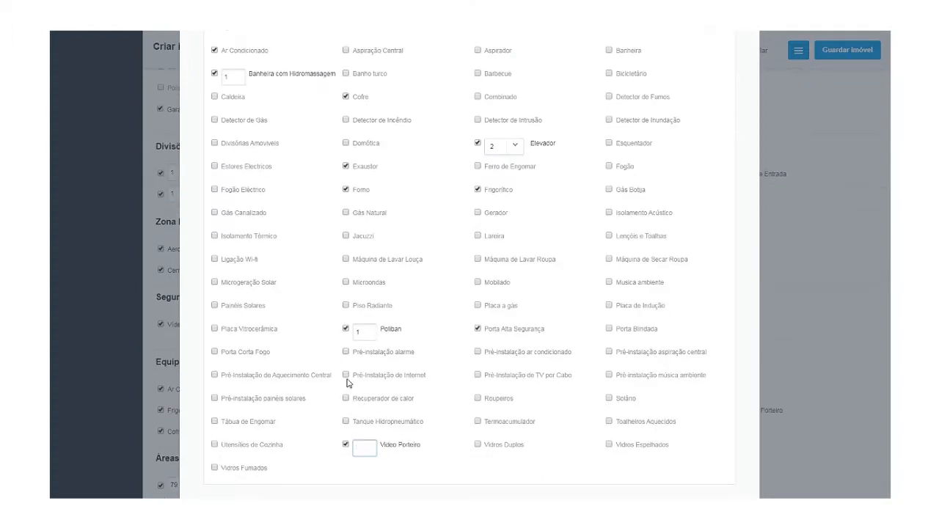
type("1")
left_click(347, 400)
scroll(381, 411, "up", 1)
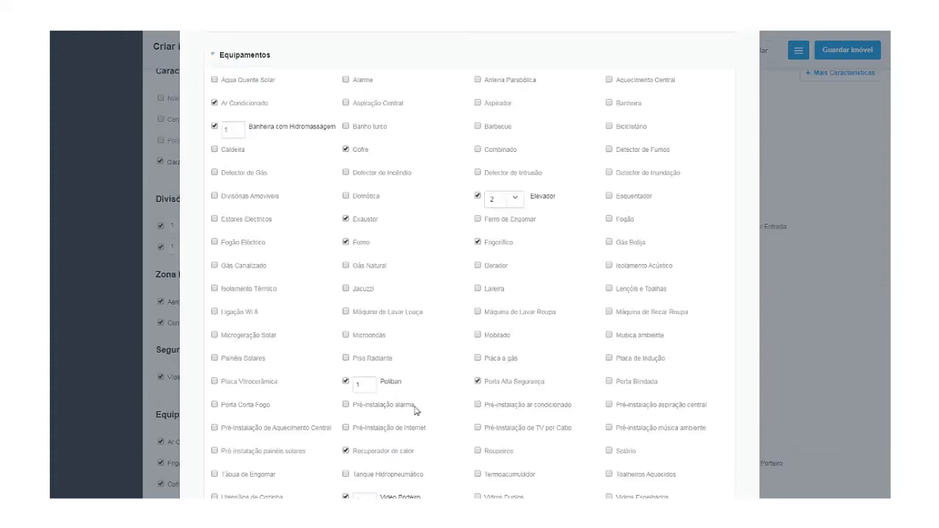
scroll(626, 473, "up", 1)
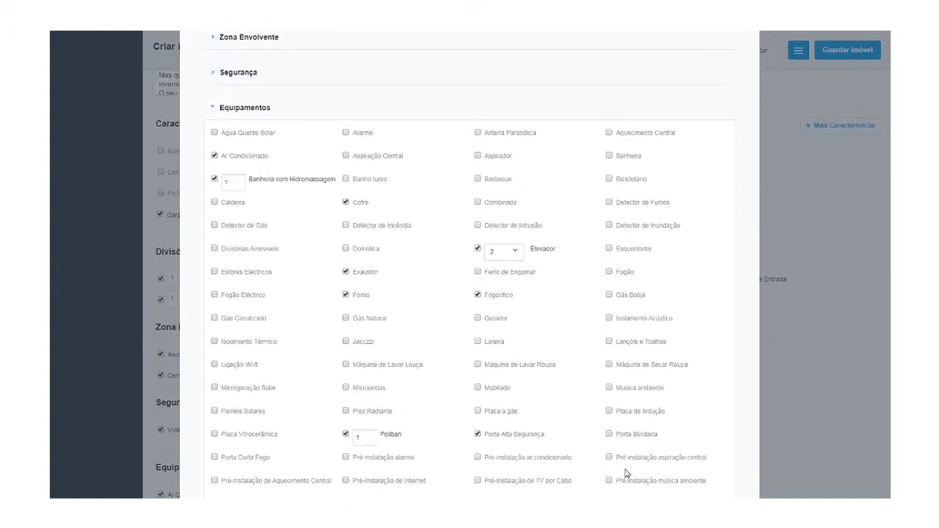
left_click(609, 387)
scroll(532, 289, "down", 6)
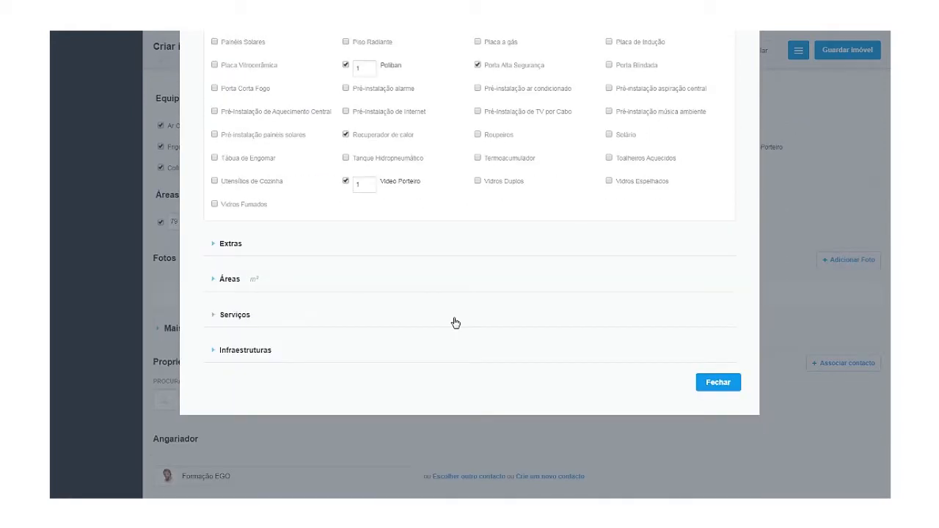
Add a Conservação extra with the state set to Excelente.
left_click(229, 245)
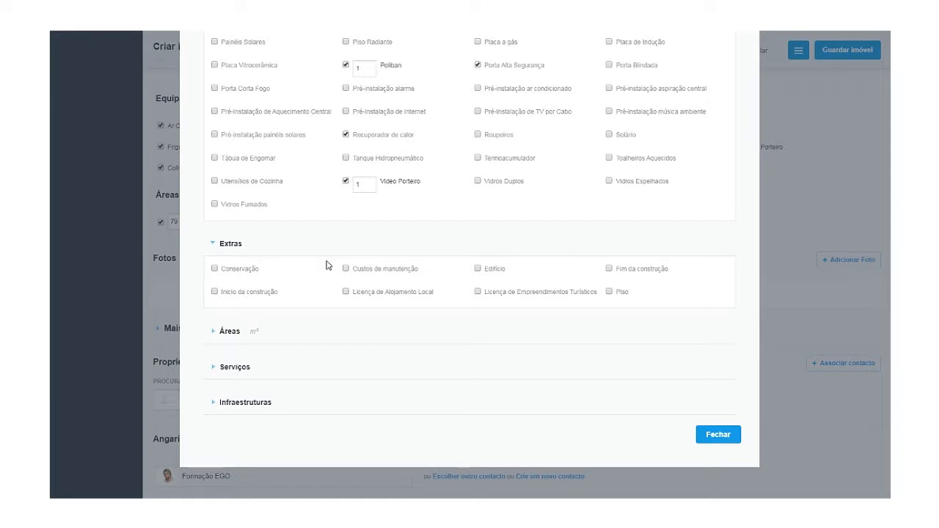
left_click(242, 269)
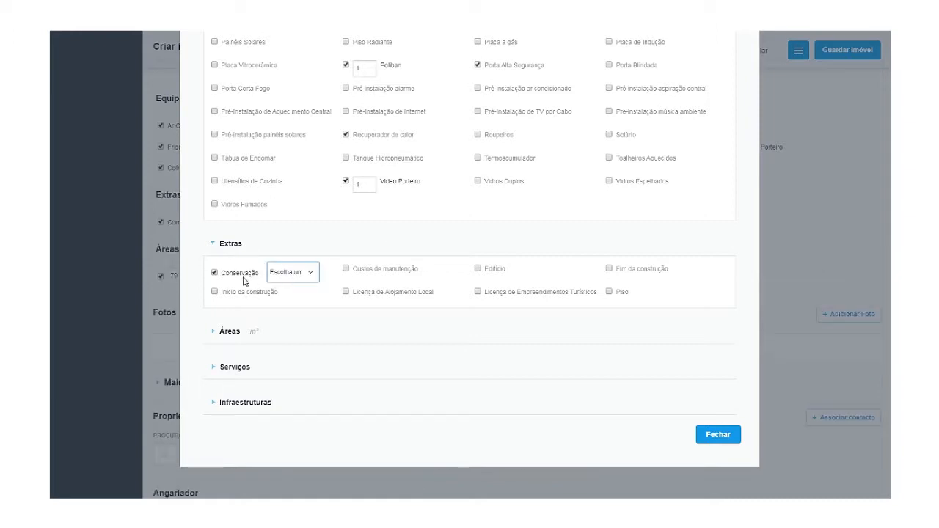
left_click(298, 278)
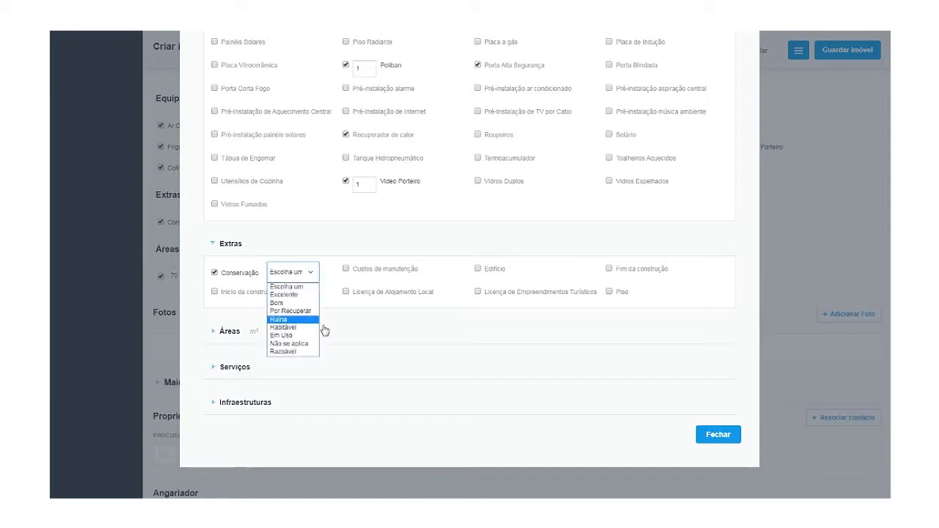
left_click(292, 295)
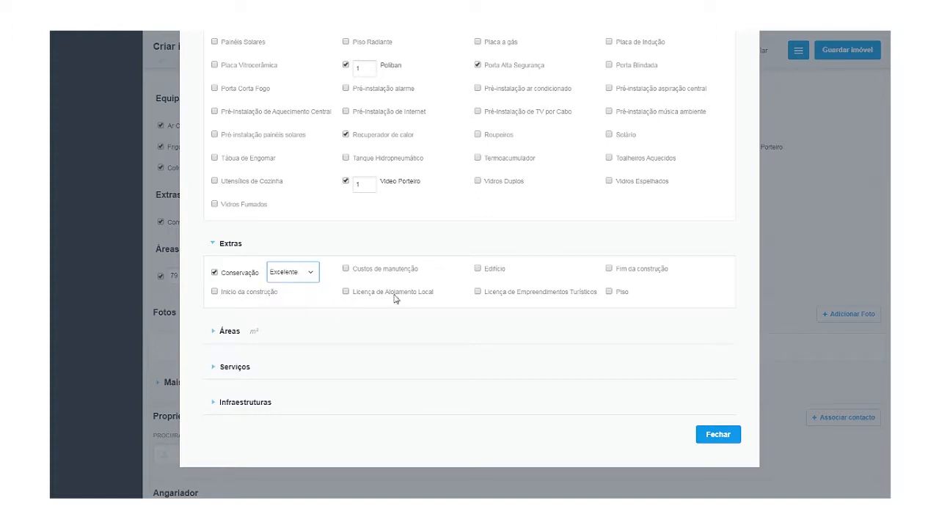
scroll(382, 323, "down", 1)
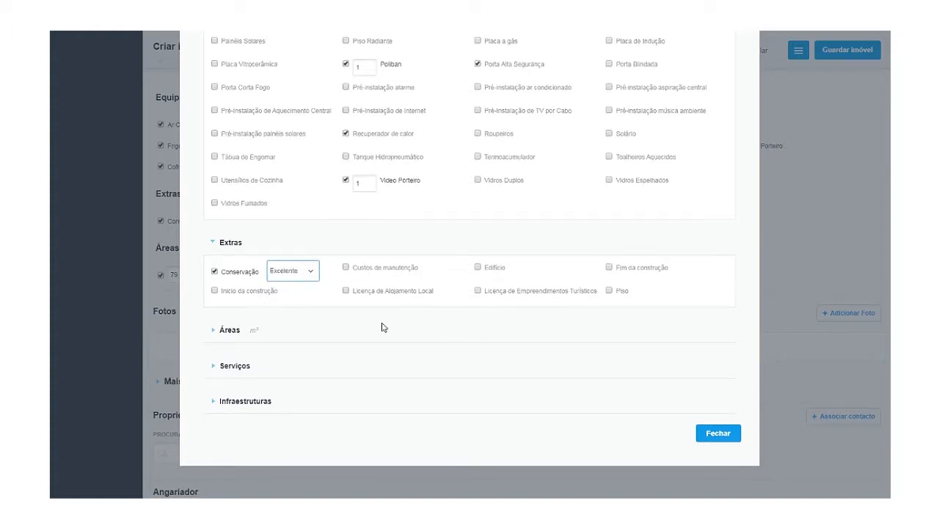
Enter areas: Área de Cozinha 14 and Área de Garagem 18.
left_click(233, 283)
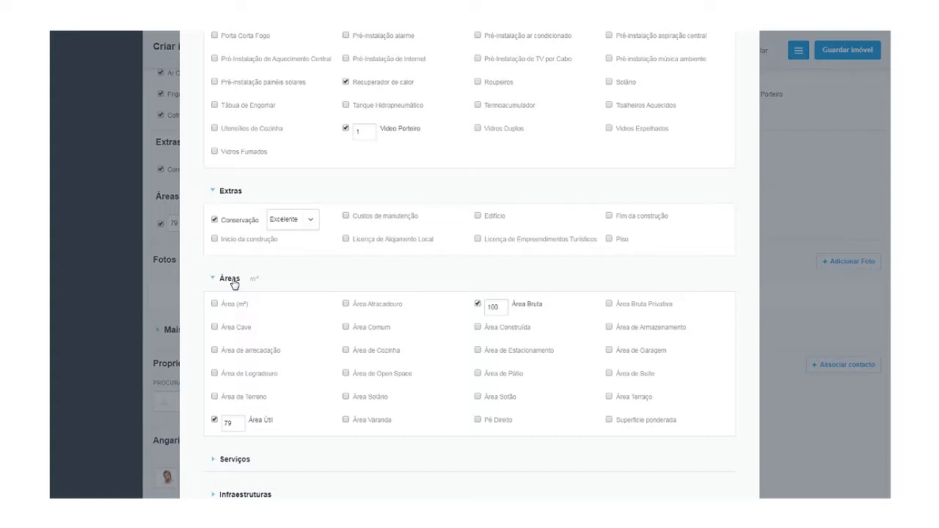
left_click(345, 351)
type("14")
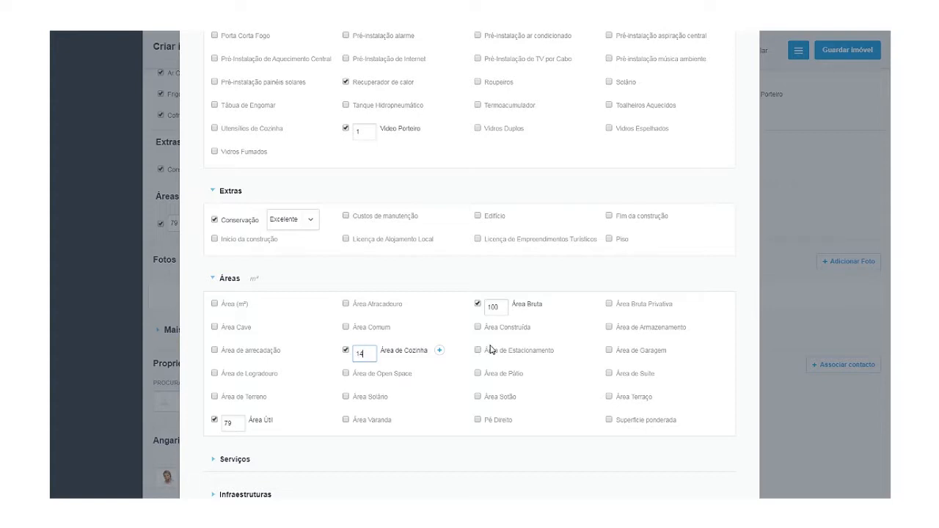
left_click(609, 350)
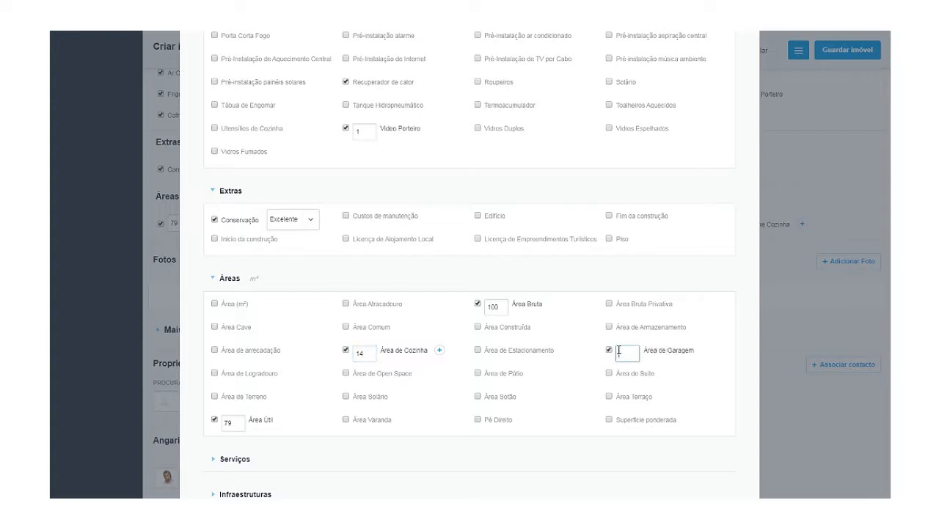
type("18")
scroll(587, 407, "down", 1)
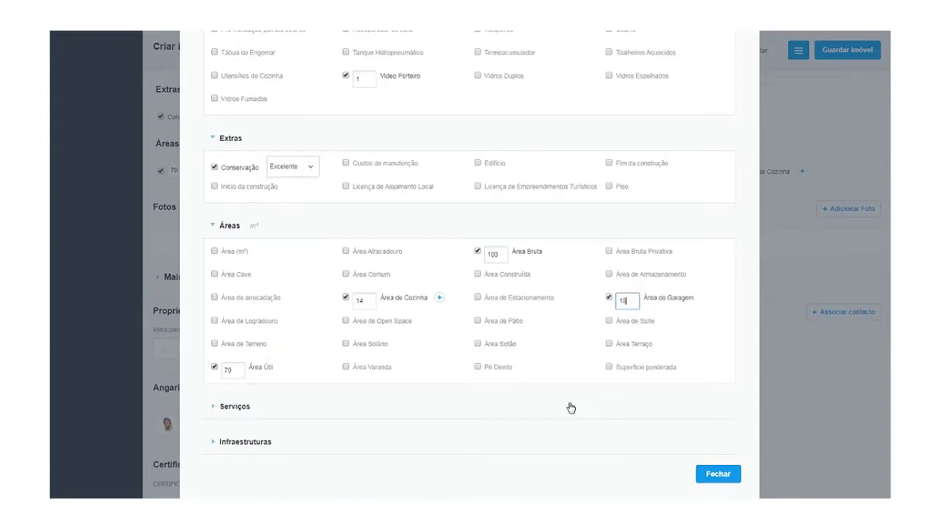
scroll(455, 384, "down", 1)
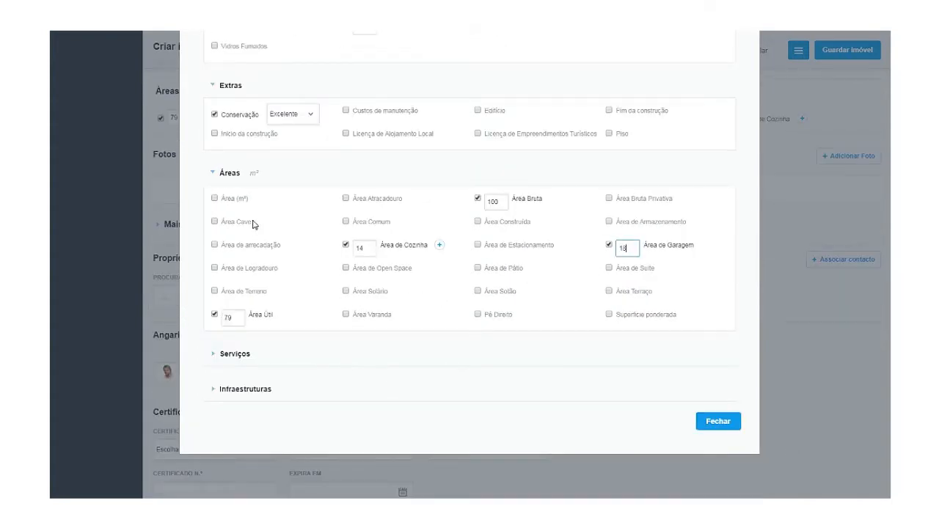
Collapse the Áreas, Extras and Equipamentos characteristic groups.
left_click(232, 173)
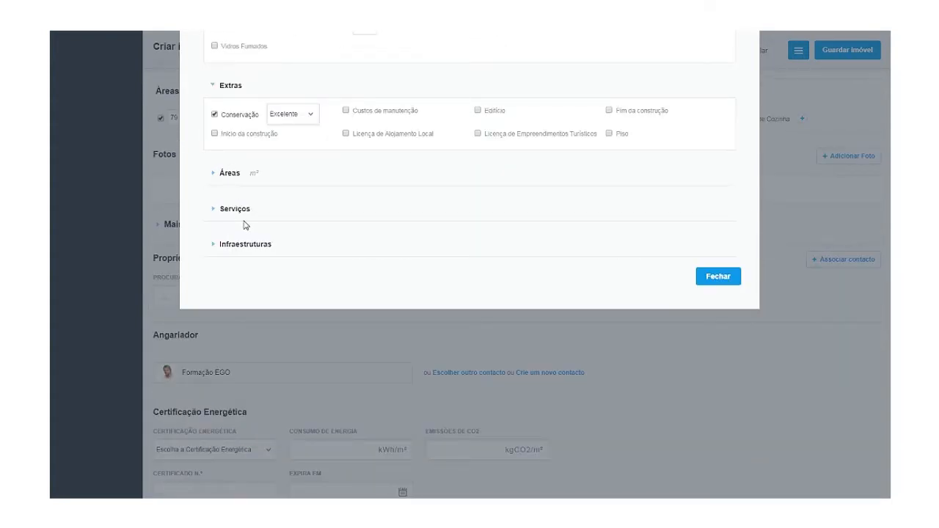
scroll(246, 225, "up", 4)
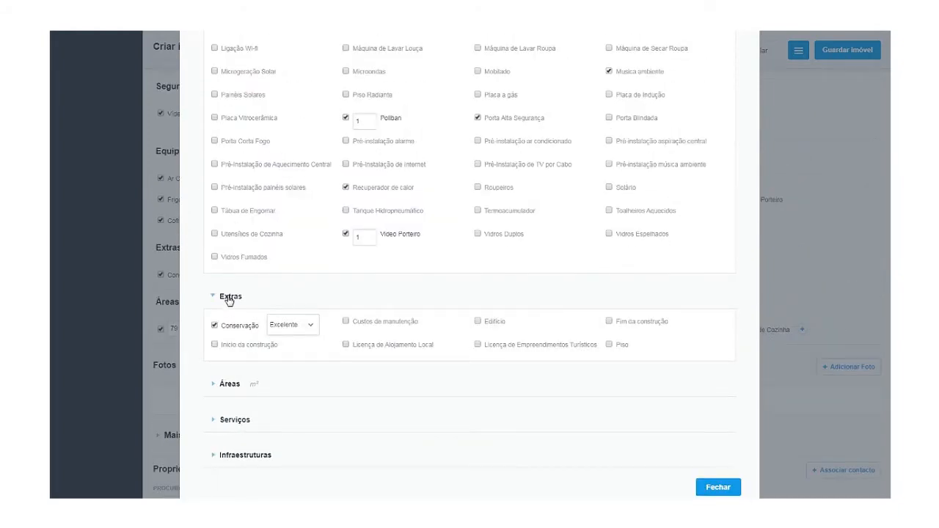
left_click(230, 297)
scroll(233, 271, "up", 11)
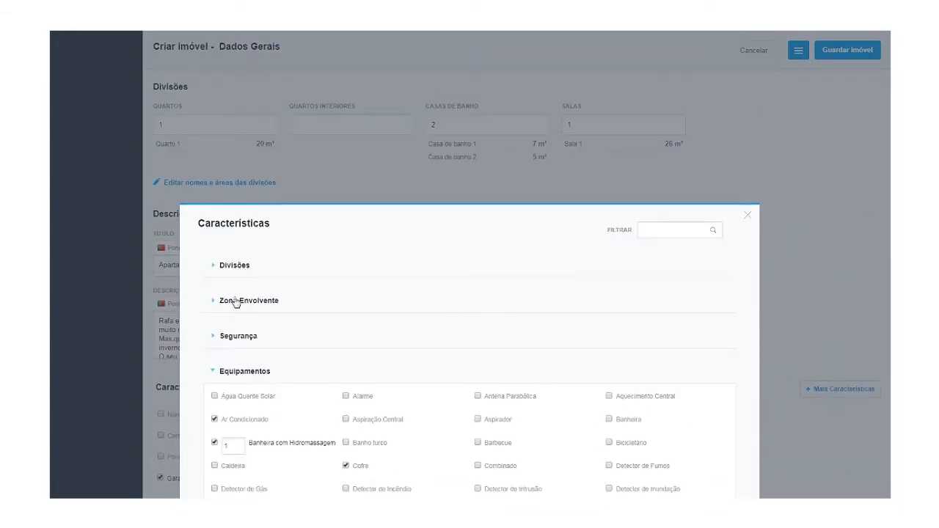
left_click(243, 373)
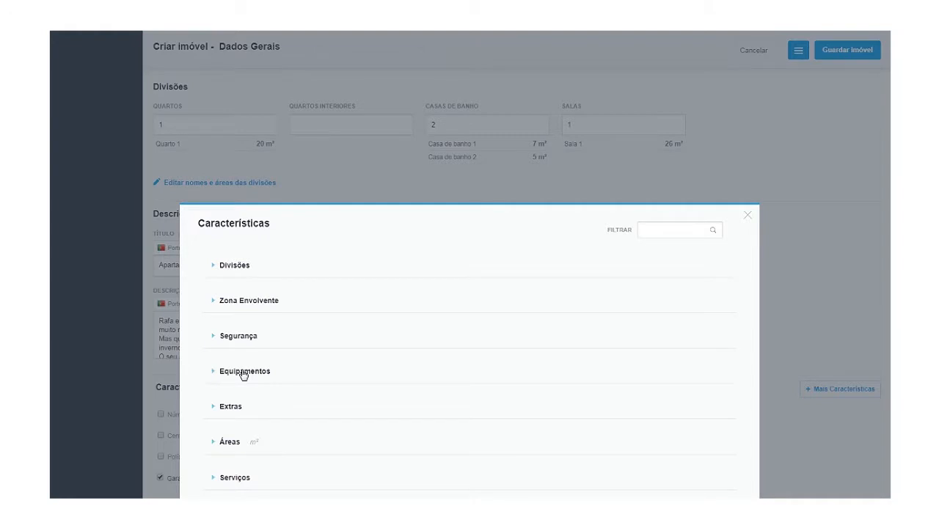
scroll(243, 374, "down", 1)
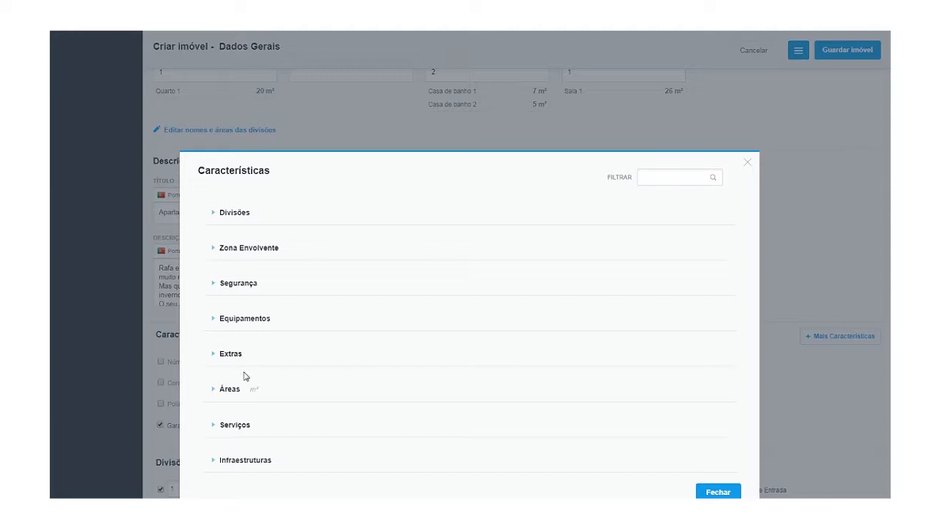
Under Zona Envolvente, add Orientação Solar set to Nascente/Poente.
left_click(264, 251)
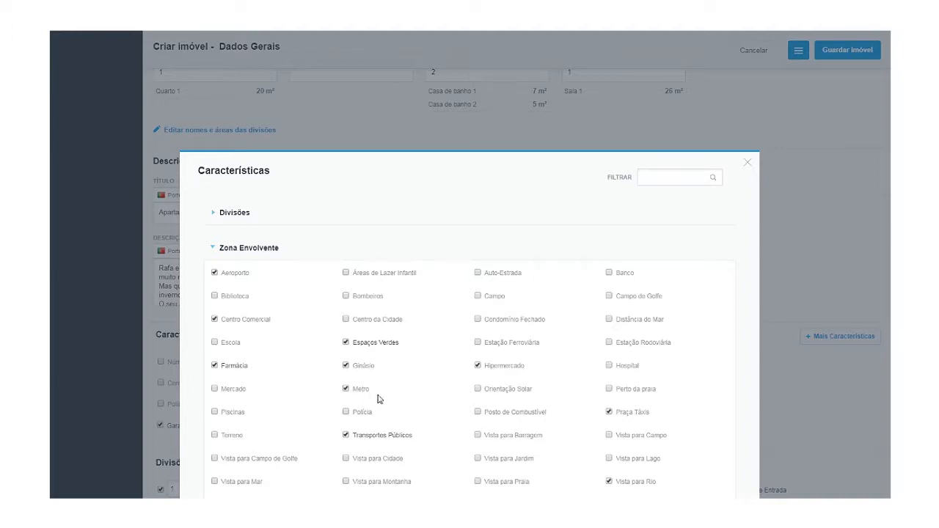
left_click(479, 389)
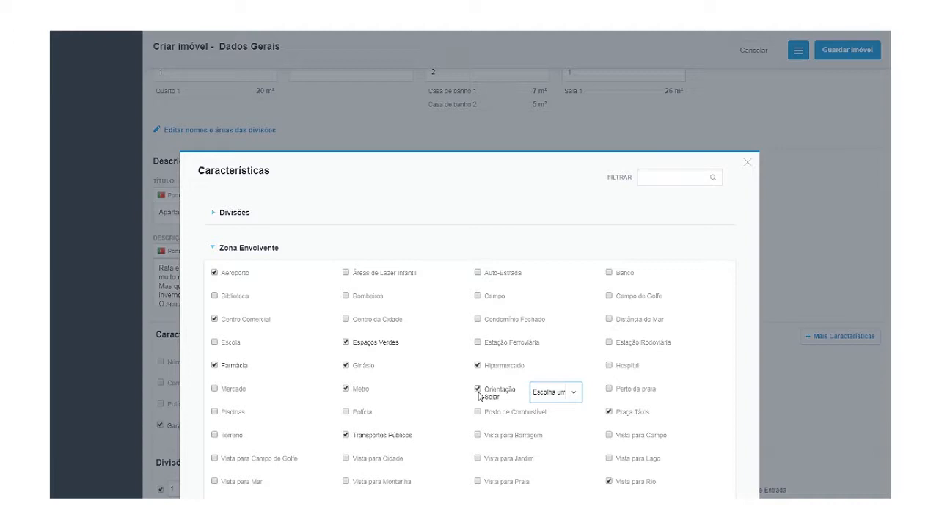
left_click(541, 400)
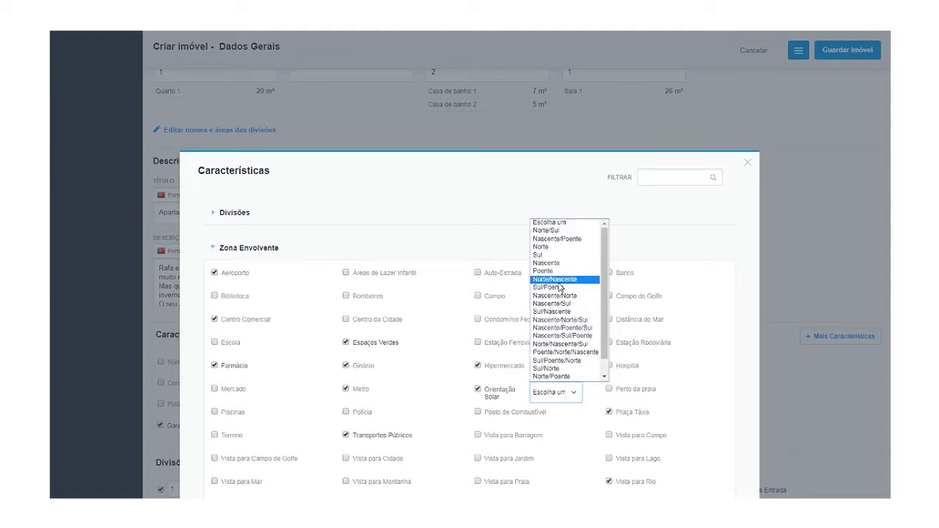
left_click(562, 240)
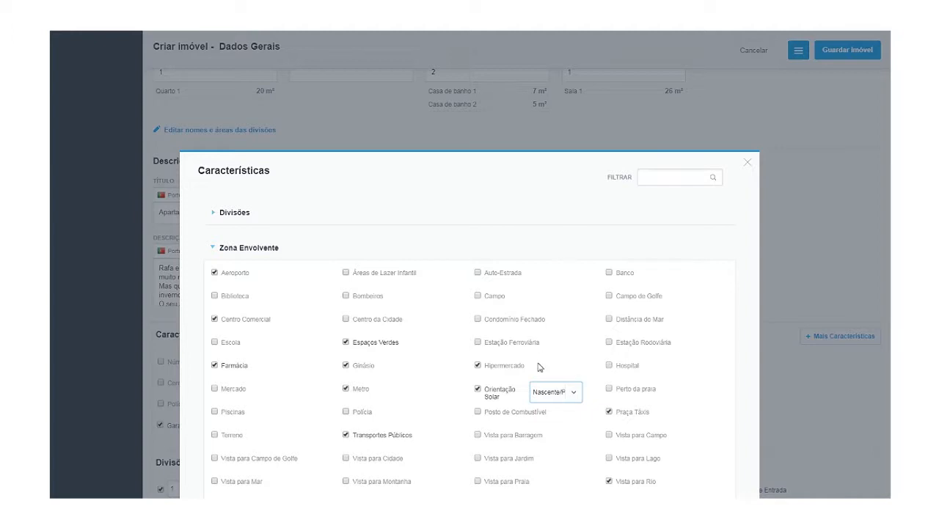
left_click(544, 394)
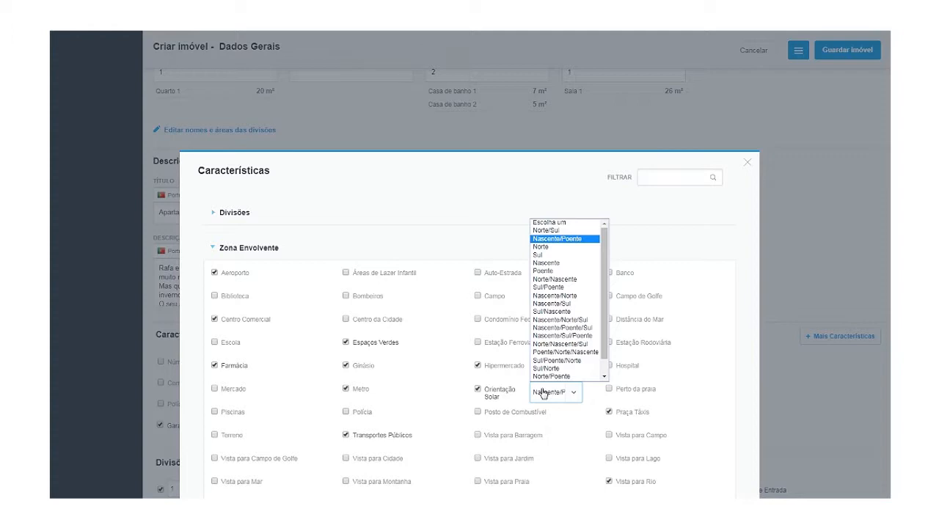
Collapse the Divisões and Zona Envolvente groups so all categories are folded.
left_click(467, 214)
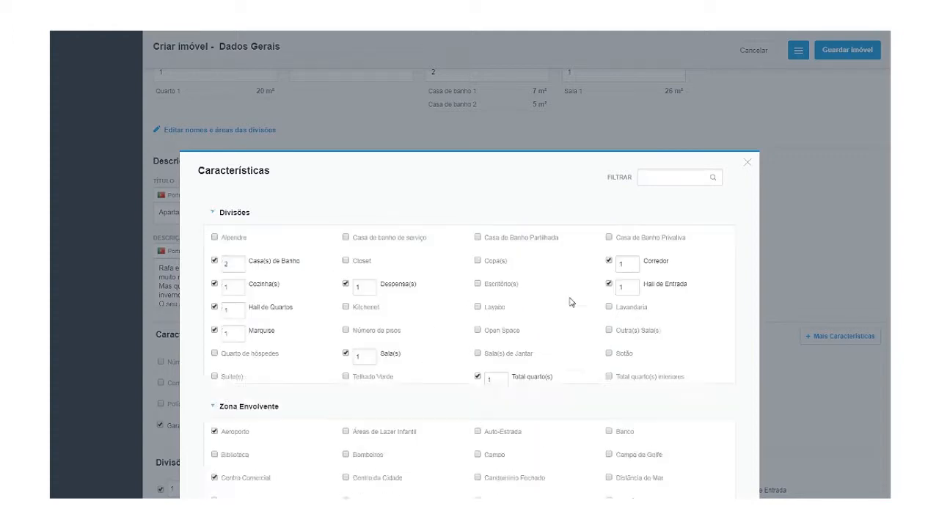
left_click(235, 214)
left_click(229, 248)
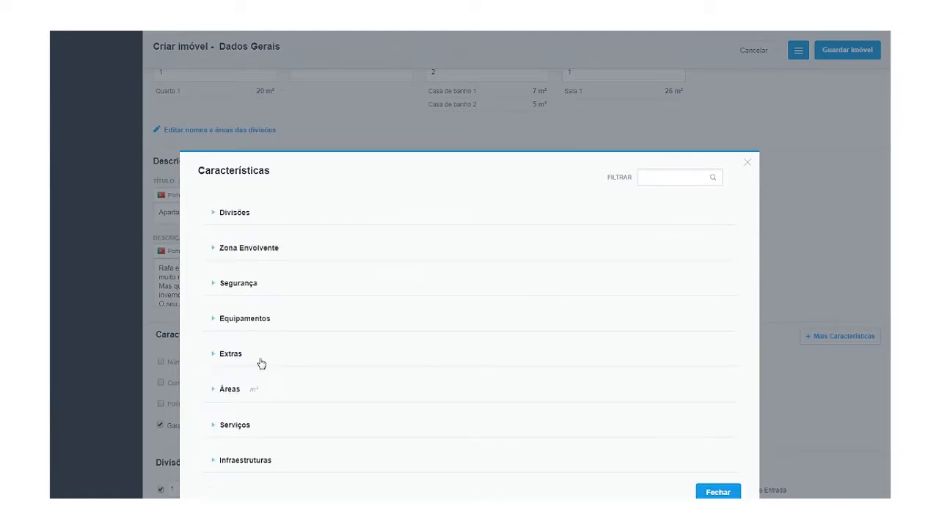
scroll(261, 364, "down", 1)
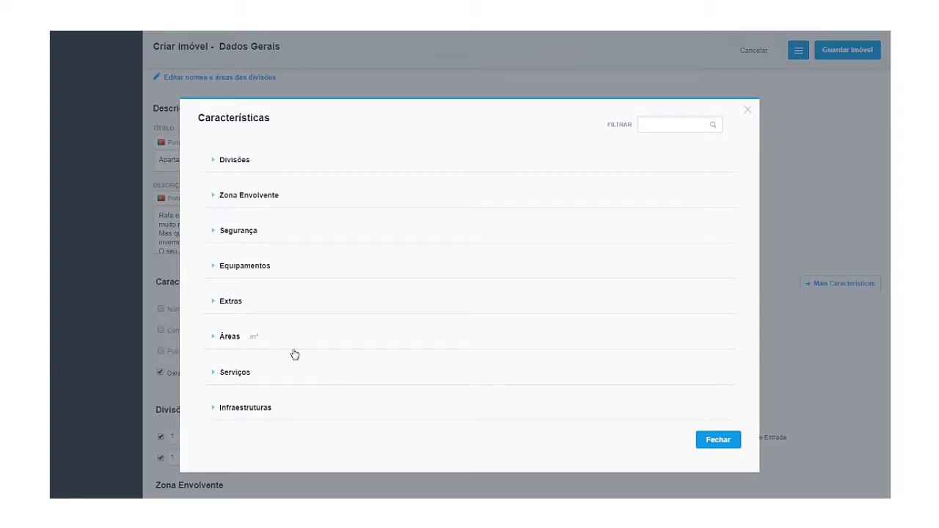
left_click(246, 410)
scroll(247, 413, "down", 1)
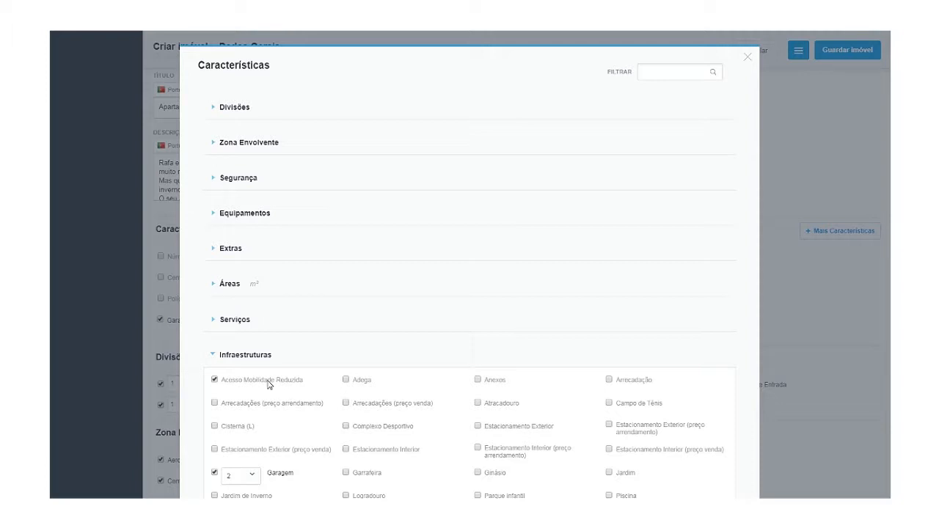
scroll(247, 420, "down", 1)
scroll(247, 420, "down", 1)
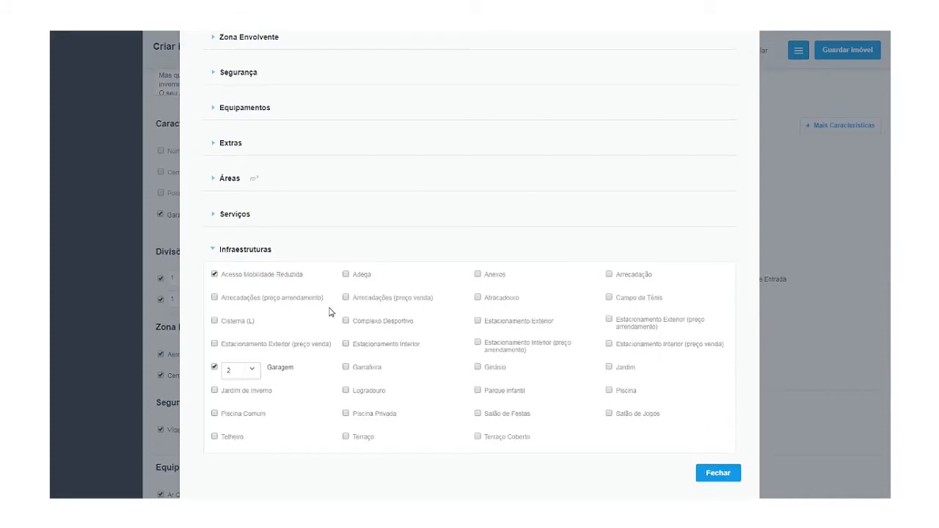
left_click(252, 249)
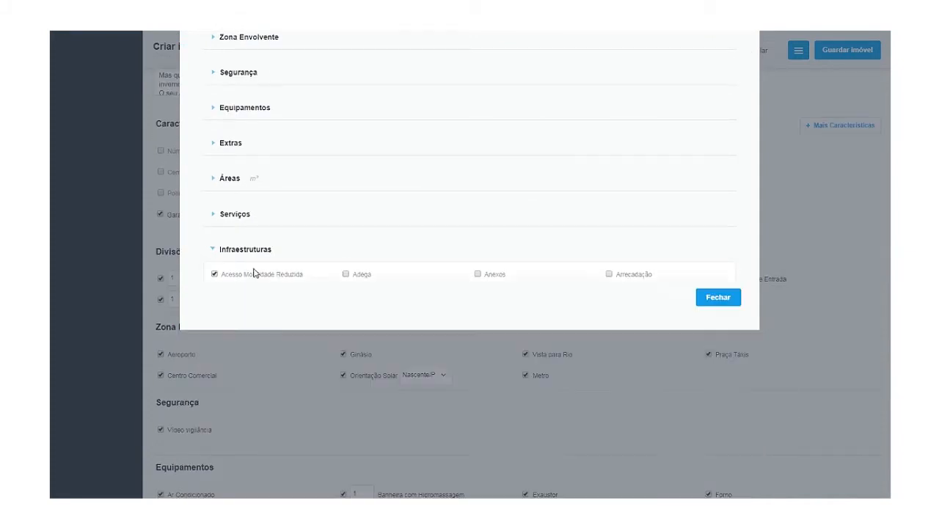
scroll(272, 257, "up", 1)
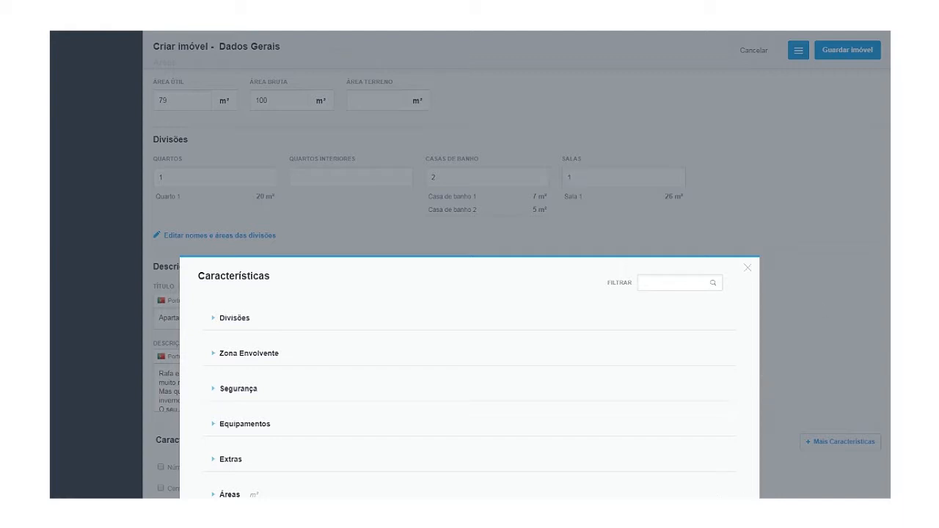
Close the Características dialog and review the listed characteristics down the Dados Gerais form.
left_click(748, 268)
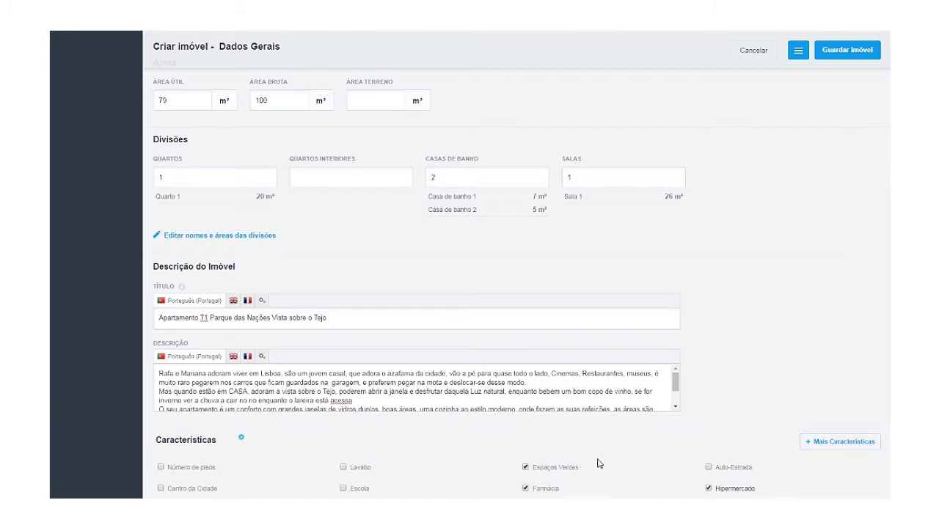
scroll(593, 462, "down", 3)
scroll(593, 463, "down", 1)
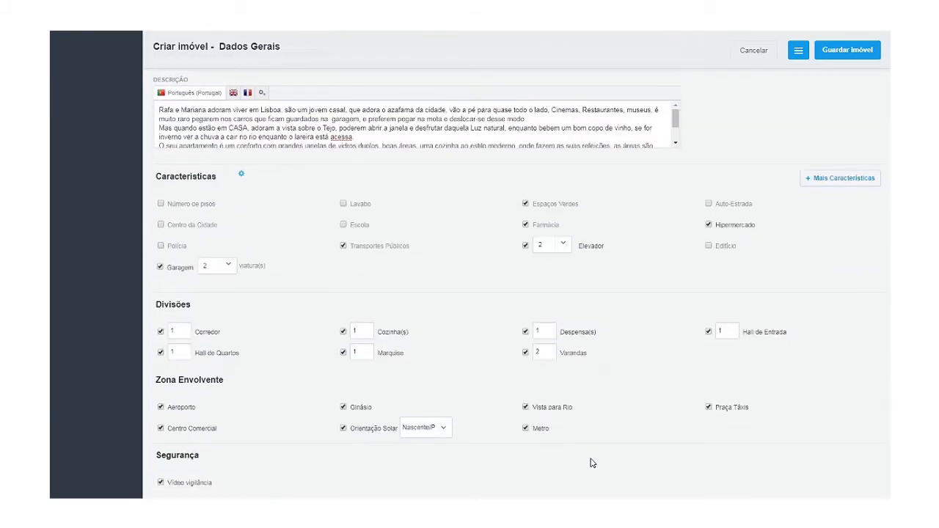
scroll(593, 463, "down", 1)
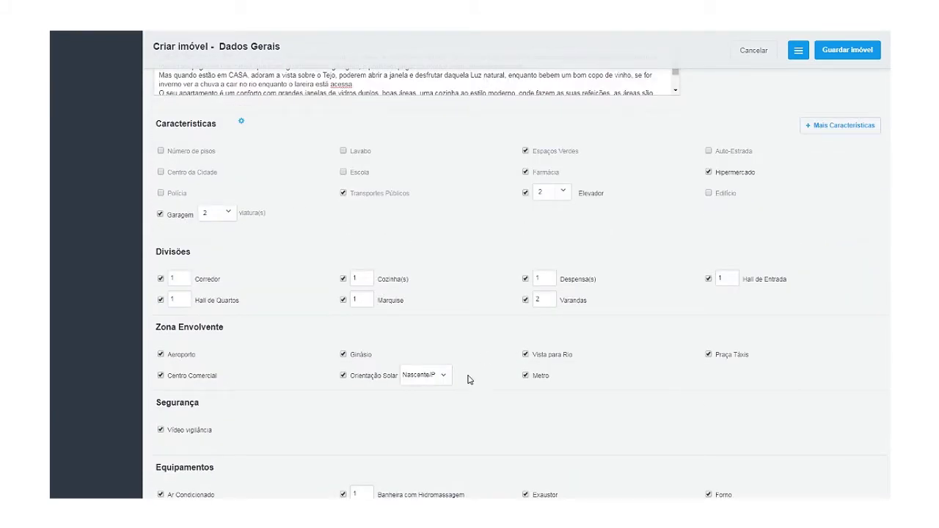
scroll(461, 451, "down", 4)
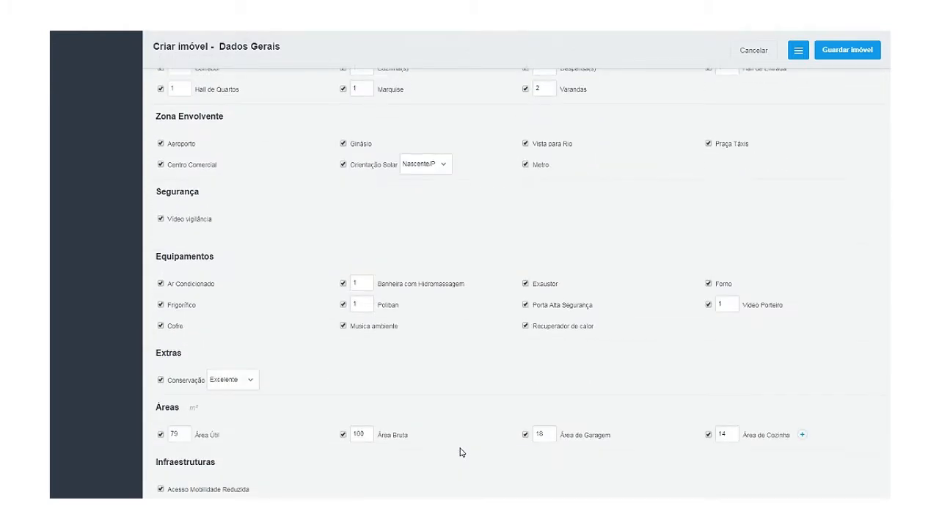
scroll(461, 452, "down", 2)
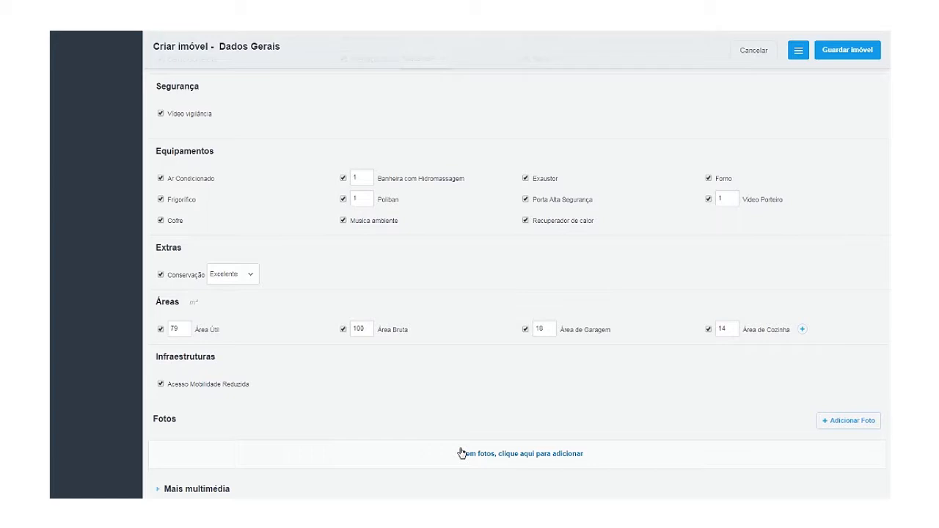
scroll(462, 453, "down", 1)
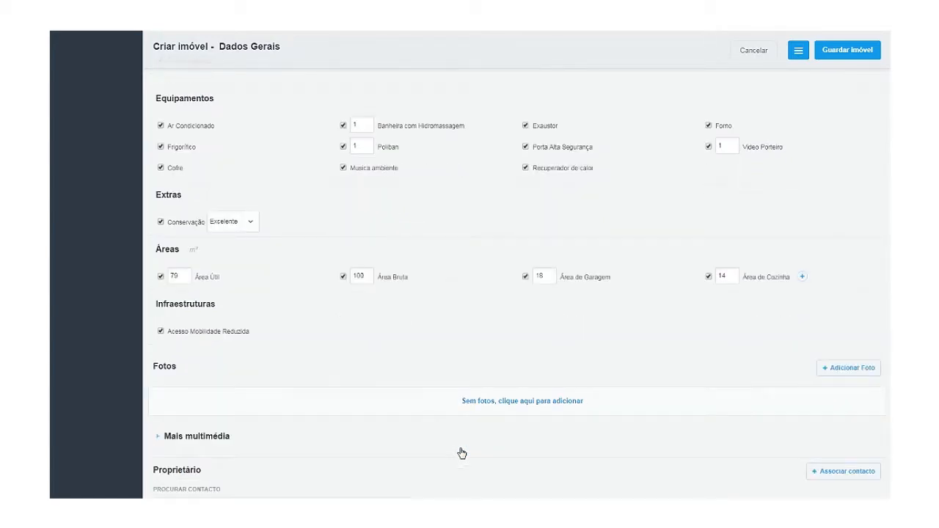
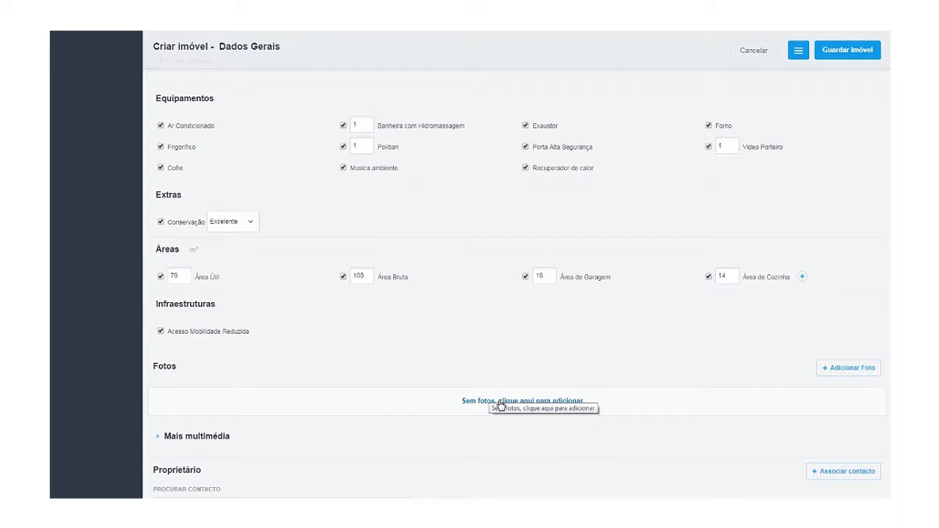
Add the seven images from the WEBinar- Imóveis folder as the property's photos.
left_click(499, 402)
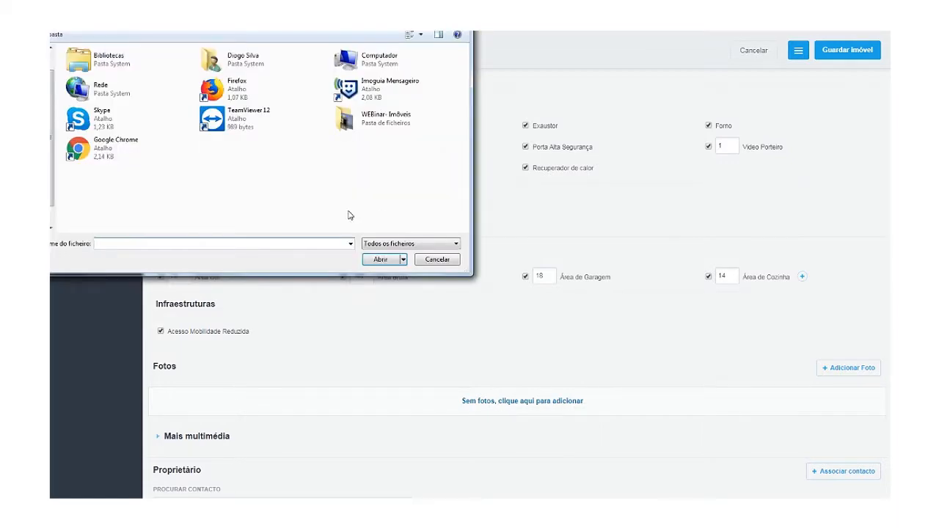
double_click(367, 123)
left_click_drag(445, 212, 264, 59)
left_click_drag(121, 183, 83, 71)
left_click(140, 86, "ctrl")
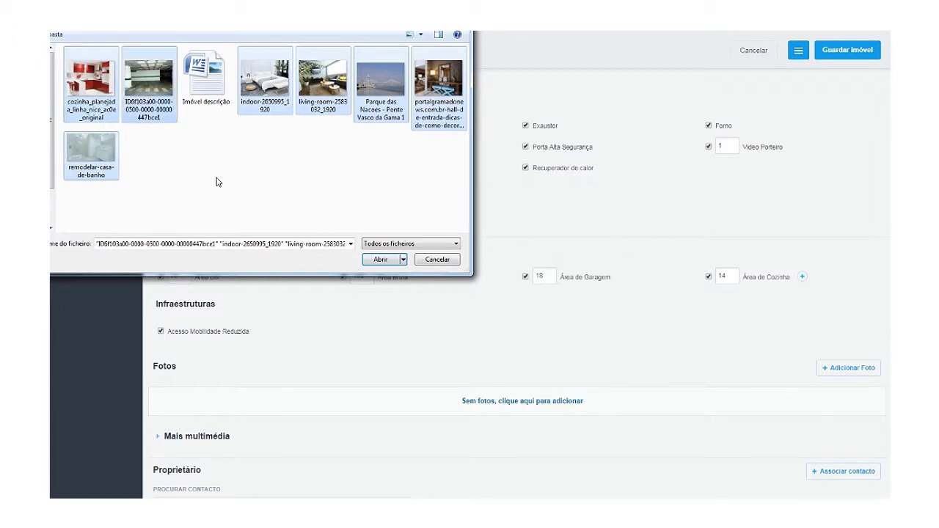
left_click(381, 260)
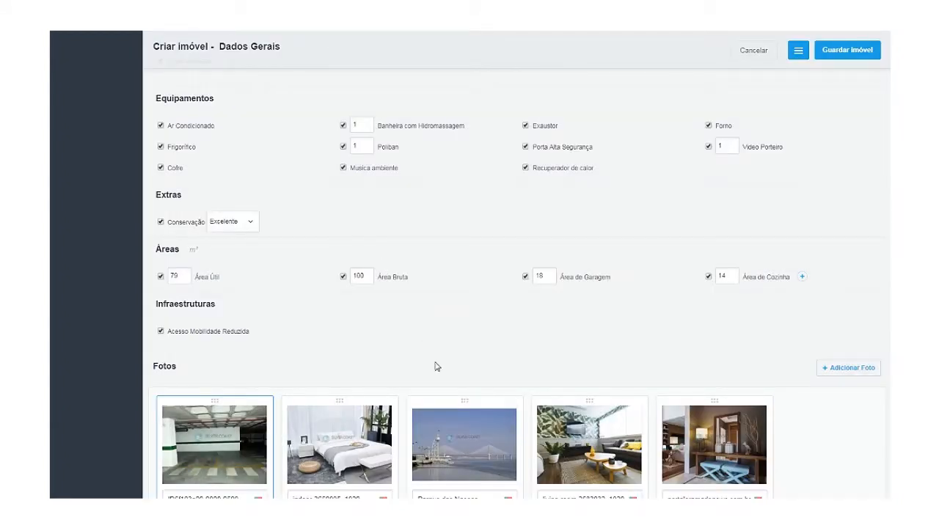
scroll(434, 367, "down", 1)
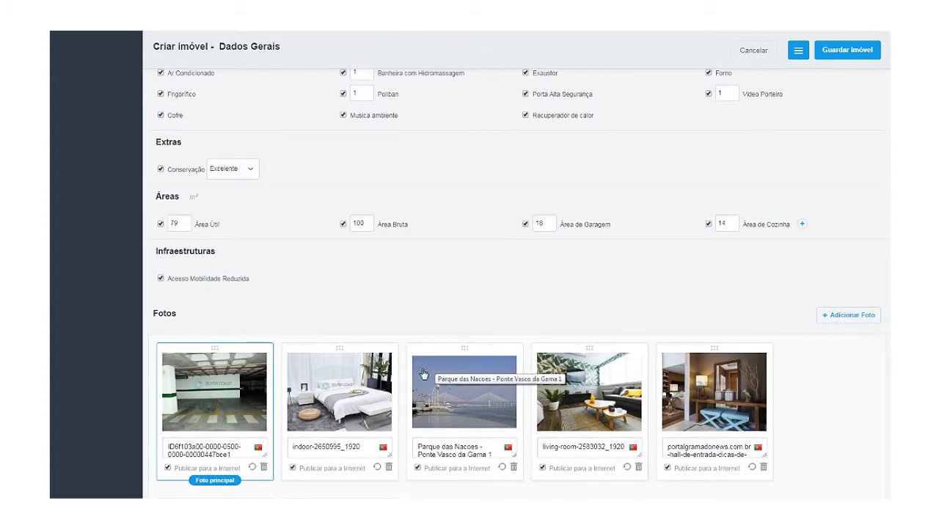
scroll(426, 375, "down", 2)
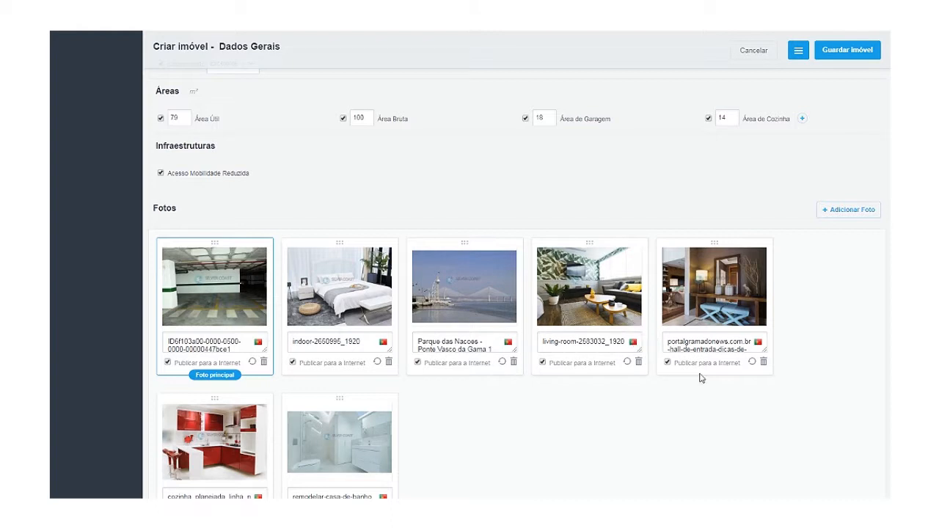
scroll(422, 477, "down", 1)
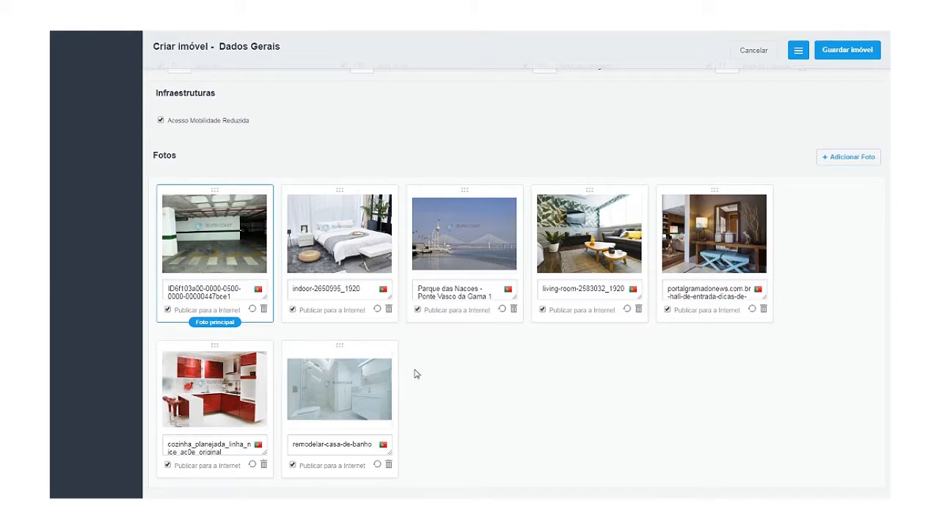
scroll(503, 415, "up", 1)
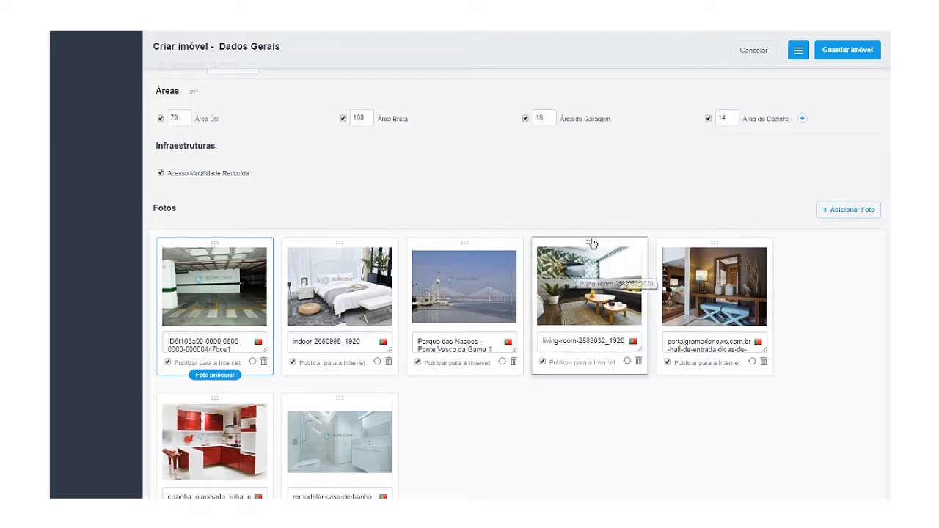
Order the photos: living room first, then bedroom, entrance hall, kitchen, bathroom, with parking further back.
left_click_drag(592, 248, 204, 249)
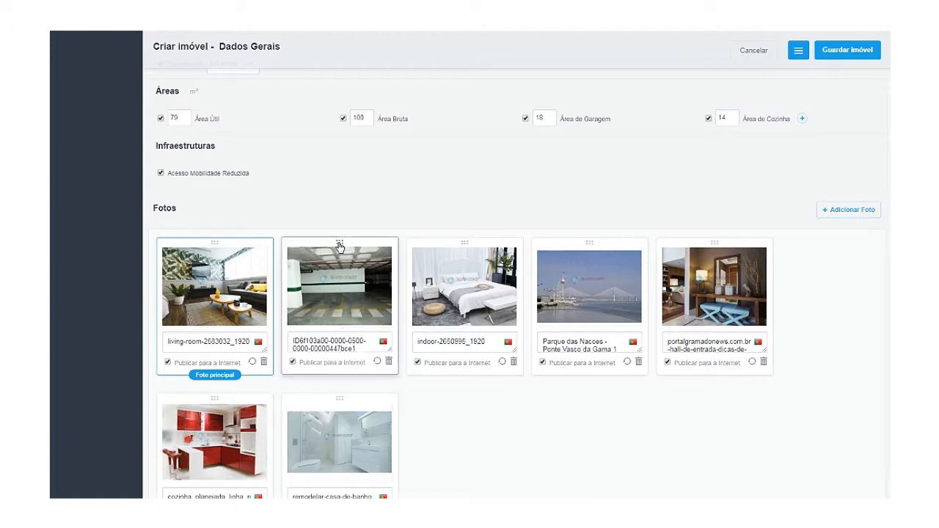
left_click_drag(340, 246, 478, 405)
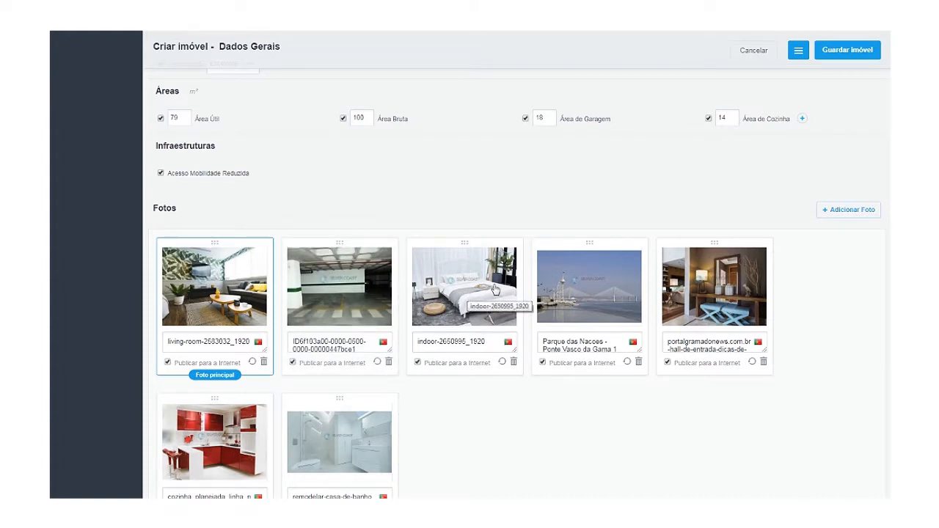
left_click_drag(464, 243, 338, 258)
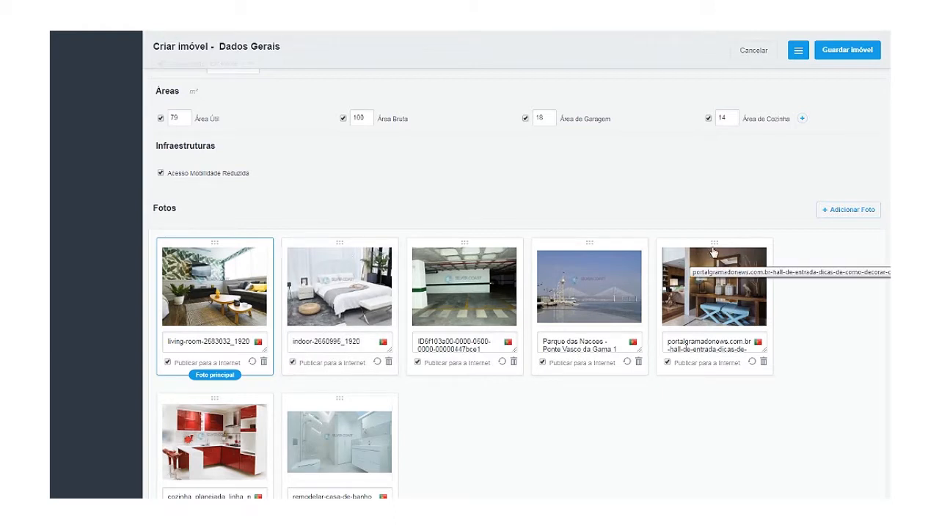
left_click_drag(714, 252, 509, 248)
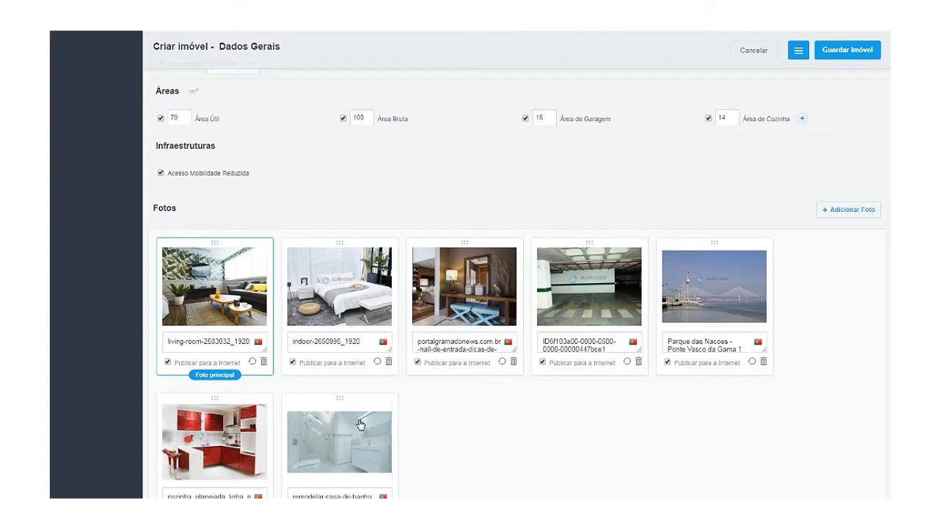
left_click_drag(215, 402, 609, 253)
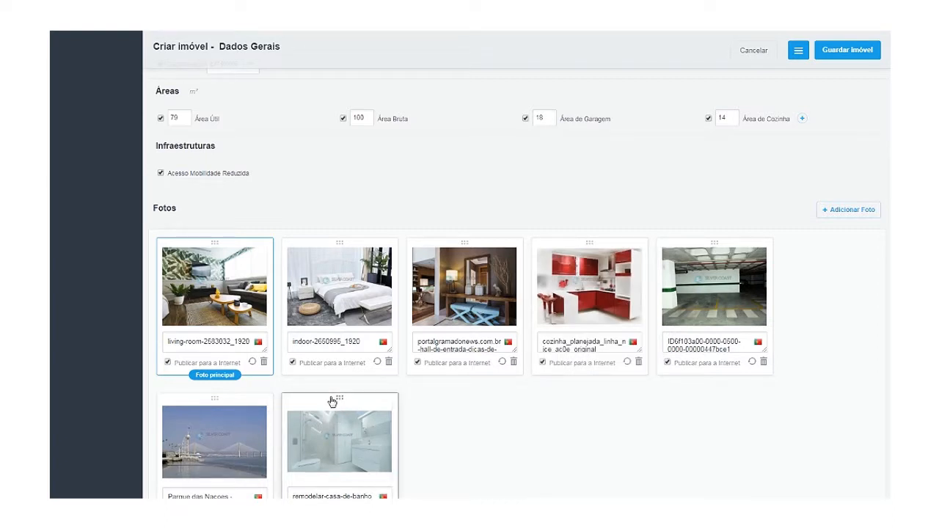
left_click_drag(333, 401, 756, 269)
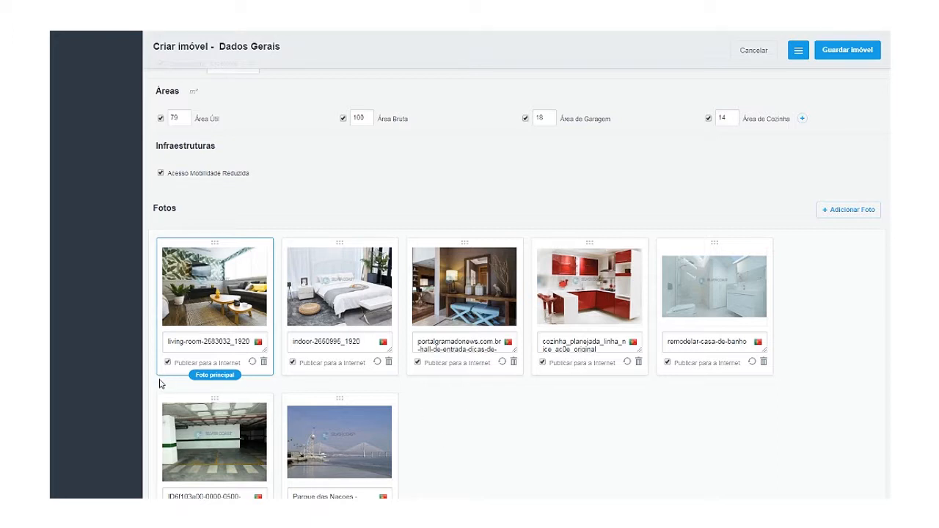
left_click_drag(169, 342, 269, 350)
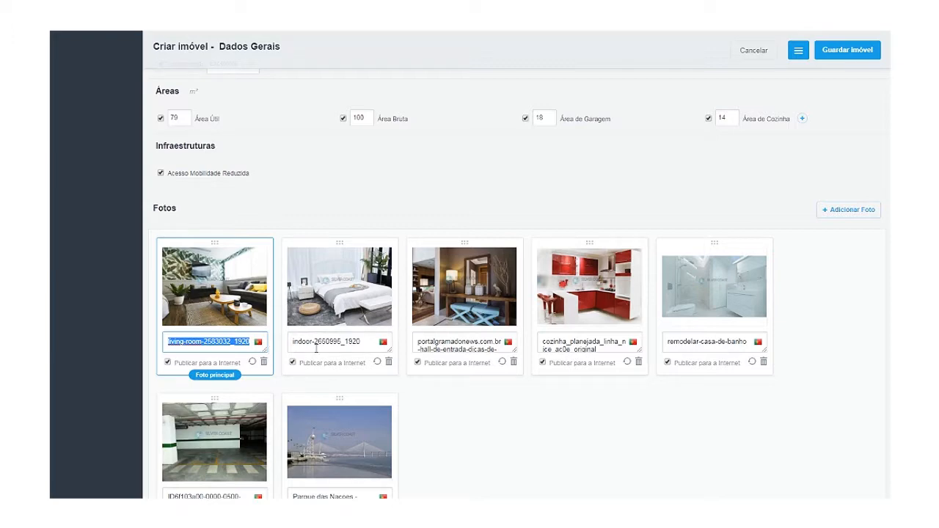
Copy the listing title and caption the living-room photo 'Apartamento T1 Parque das Nações | Sala'.
scroll(334, 337, "up", 15)
scroll(334, 332, "up", 5)
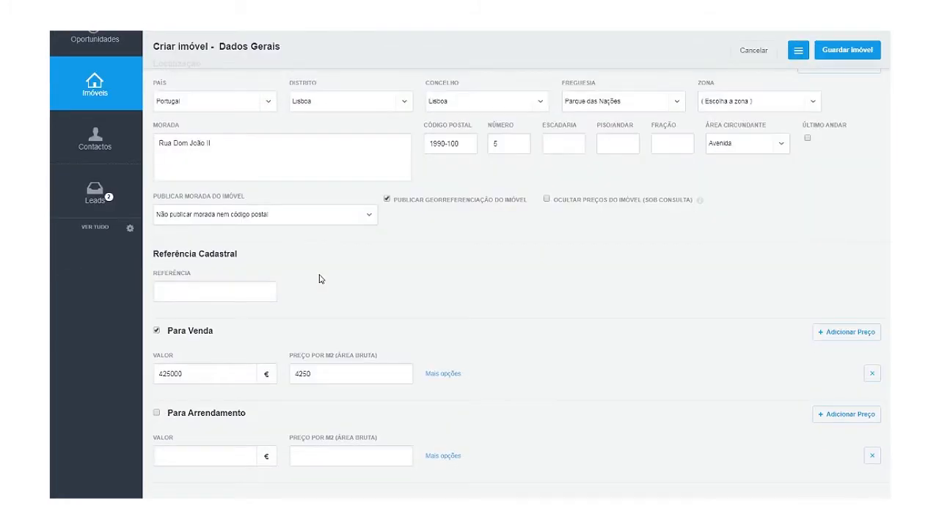
scroll(320, 279, "down", 10)
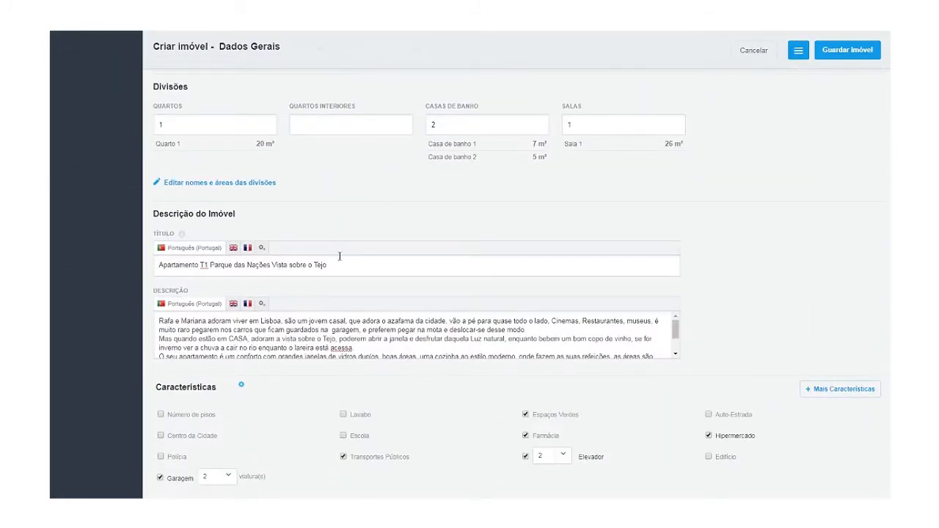
left_click_drag(343, 265, 158, 266)
key("ctrl+c")
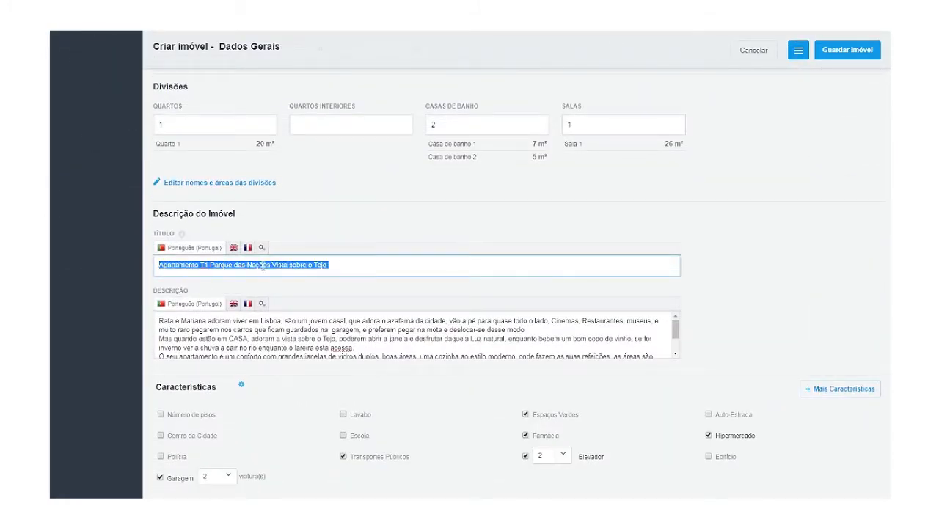
scroll(239, 298, "down", 14)
scroll(308, 310, "up", 6)
scroll(233, 265, "up", 1)
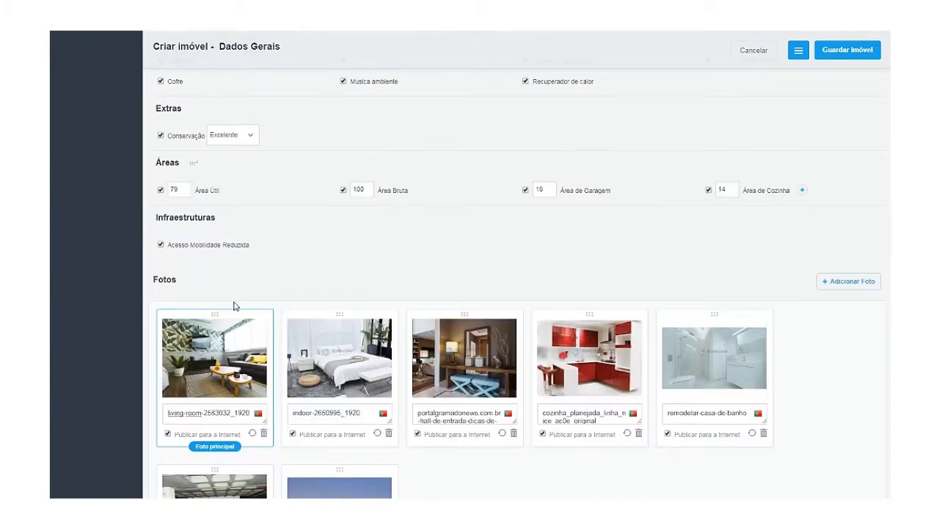
triple_click(246, 414)
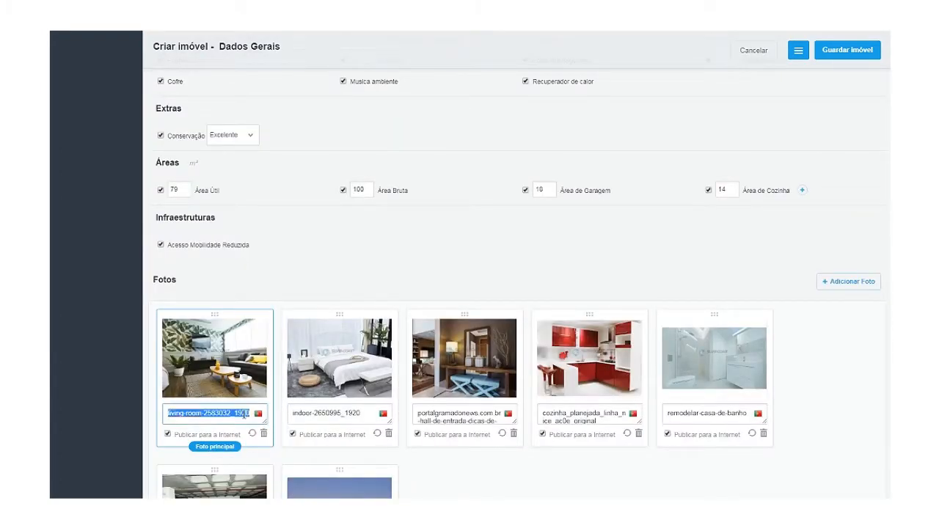
key("ctrl+v")
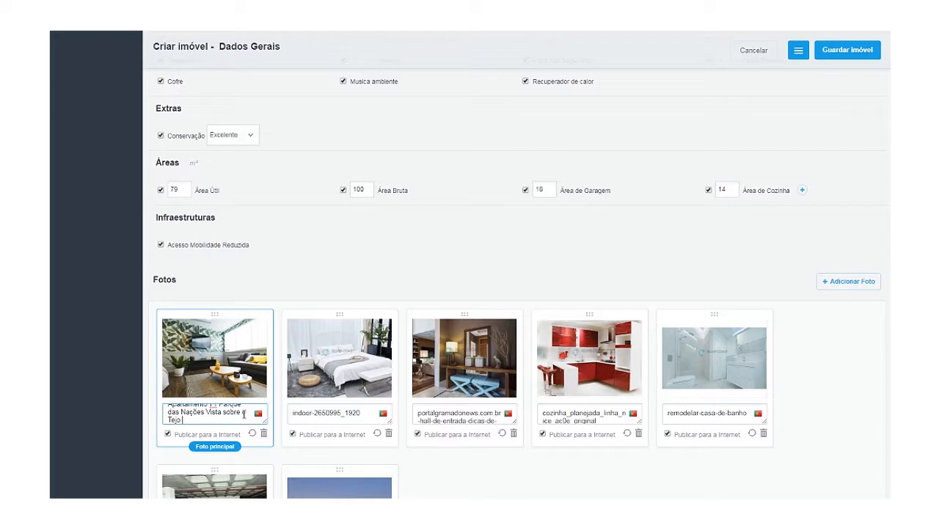
key("BackSpace")
key("BackSpace")
key("BackSpace")
key("BackSpace")
key("BackSpace")
key("BackSpace")
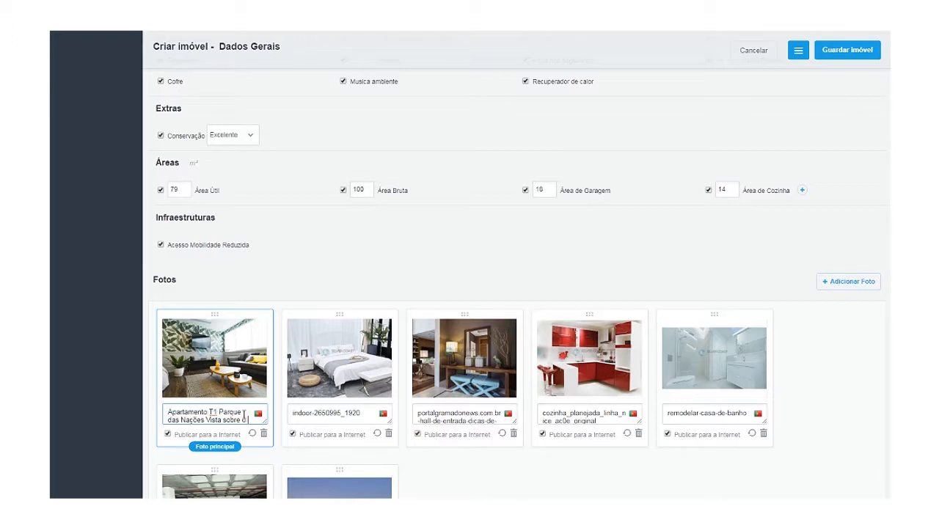
key("BackSpace")
key("BackSpace")
key("BackSpace")
key("BackSpace")
key("BackSpace")
key("BackSpace")
key("BackSpace")
key("BackSpace")
key("BackSpace")
key("BackSpace")
type("| <Sa")
key("BackSpace")
key("BackSpace")
key("BackSpace")
type("Sala")
Caption the second and third photos with the same text ending in 'quarto' and 'hall de entrada'.
left_click_drag(361, 413, 280, 416)
triple_click(230, 413)
key("ctrl+c")
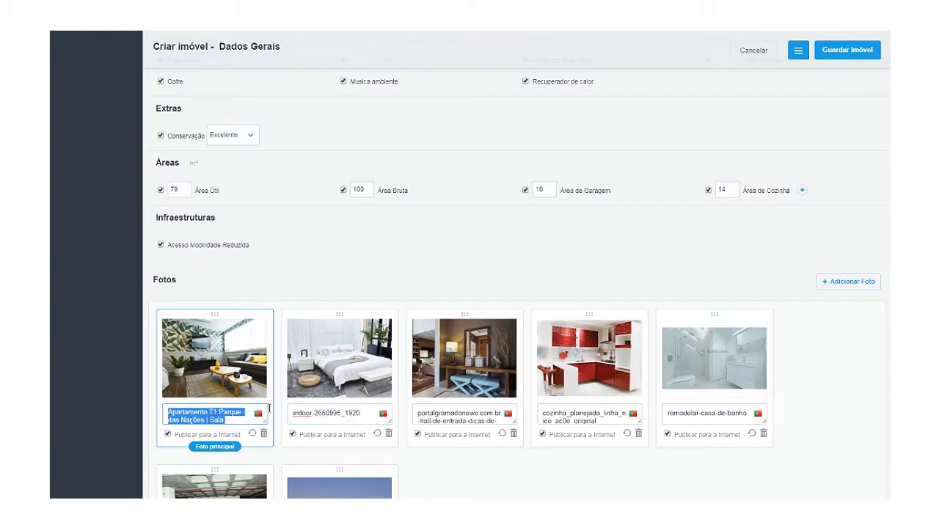
triple_click(297, 409)
key("ctrl+v")
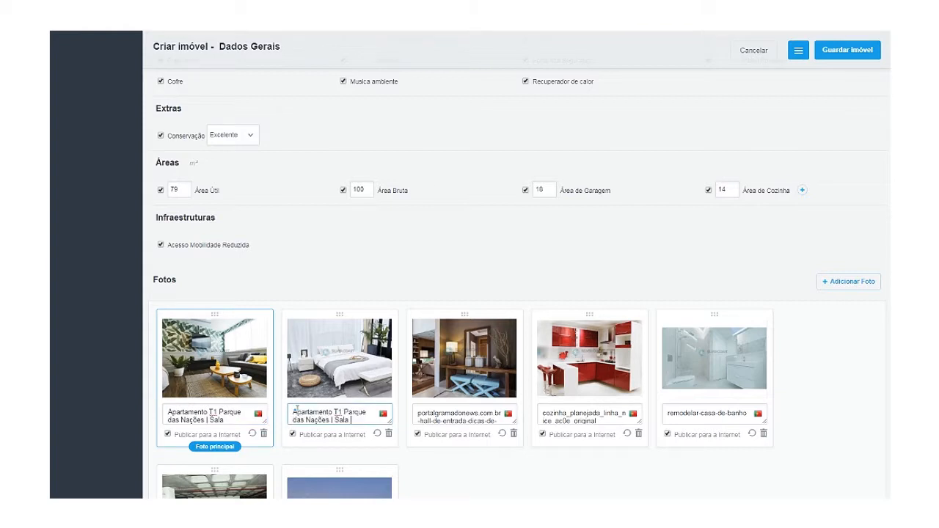
key("BackSpace")
key("BackSpace")
key("BackSpace")
key("BackSpace")
type("quarto")
triple_click(466, 413)
key("ctrl+v")
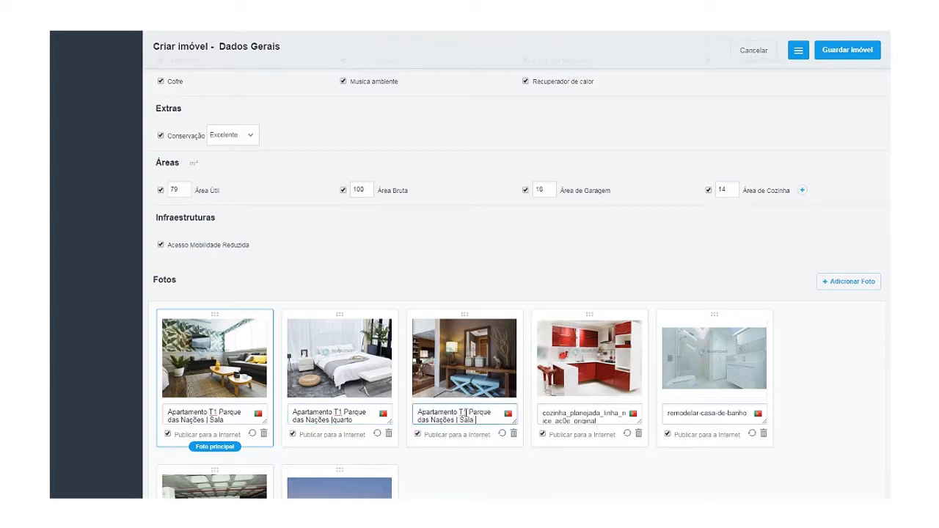
key("BackSpace")
key("BackSpace")
key("BackSpace")
key("BackSpace")
type("hall de entrada")
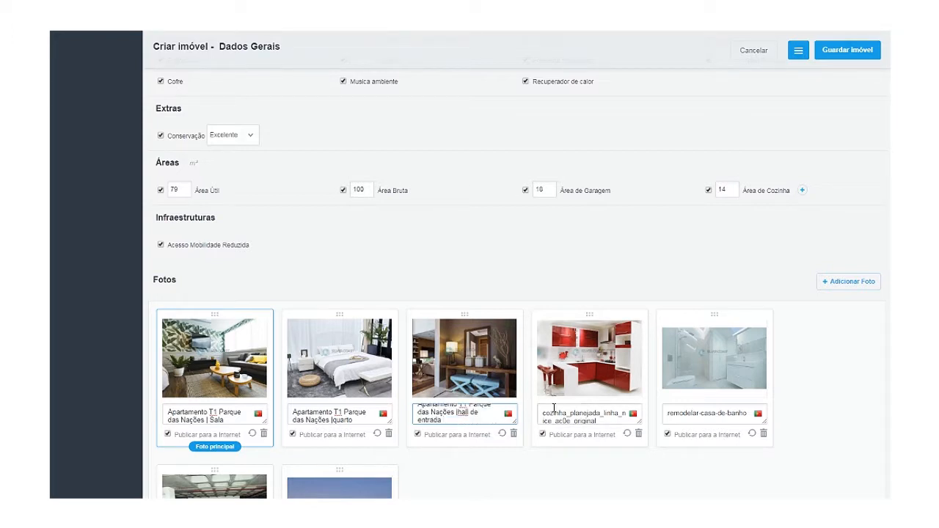
Caption the fourth and fifth photos with the same text ending in 'Cozinha' and 'Casa de Banho'.
triple_click(602, 421)
key("ctrl+v")
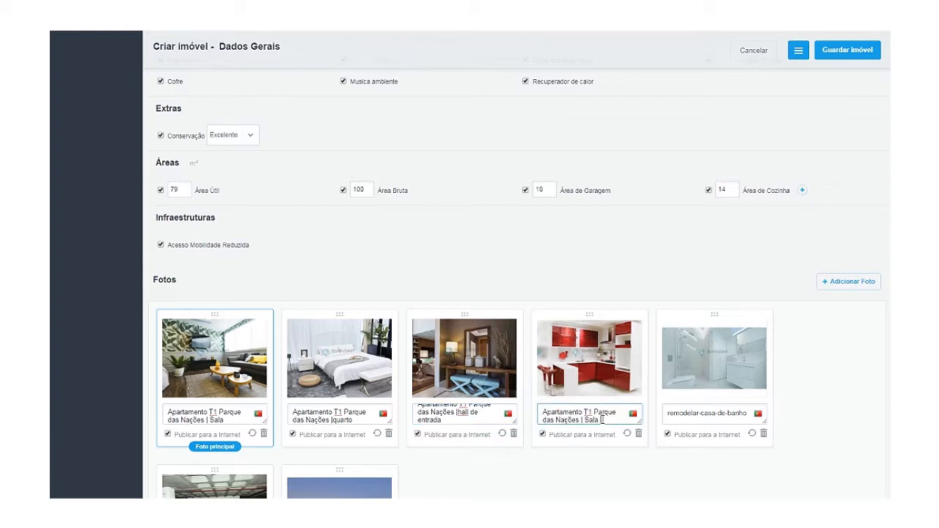
key("BackSpace")
key("BackSpace")
key("BackSpace")
key("BackSpace")
type("Cozinha")
double_click(681, 408)
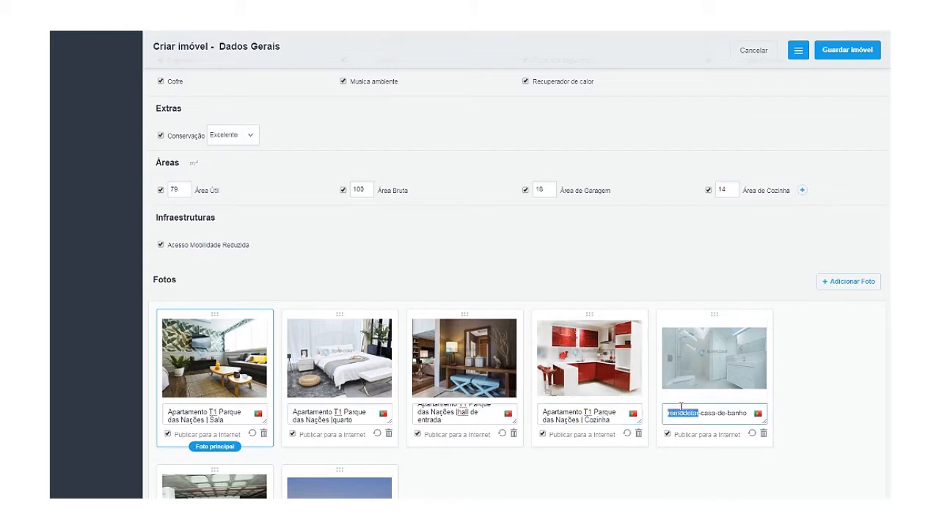
key("ctrl+a")
key("ctrl+v")
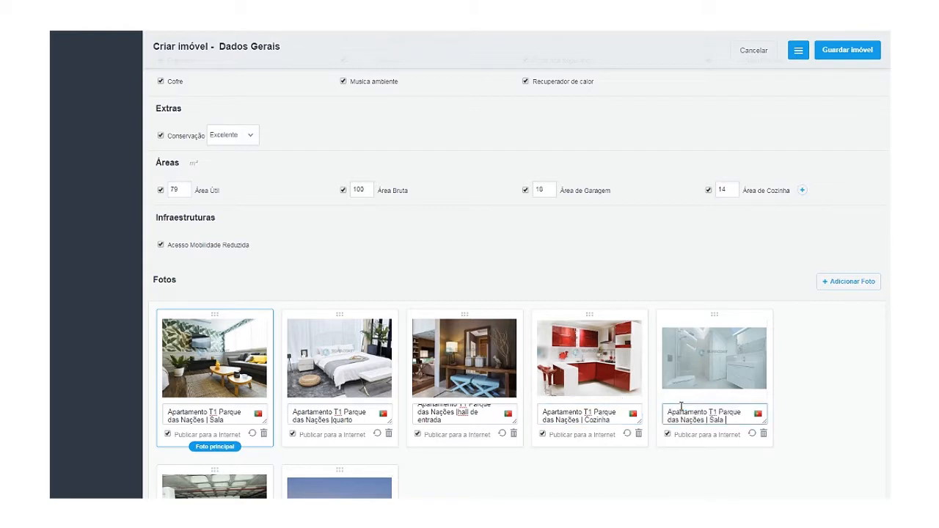
key("BackSpace")
key("BackSpace")
key("BackSpace")
key("BackSpace")
type("Casa de Banho")
scroll(609, 476, "down", 3)
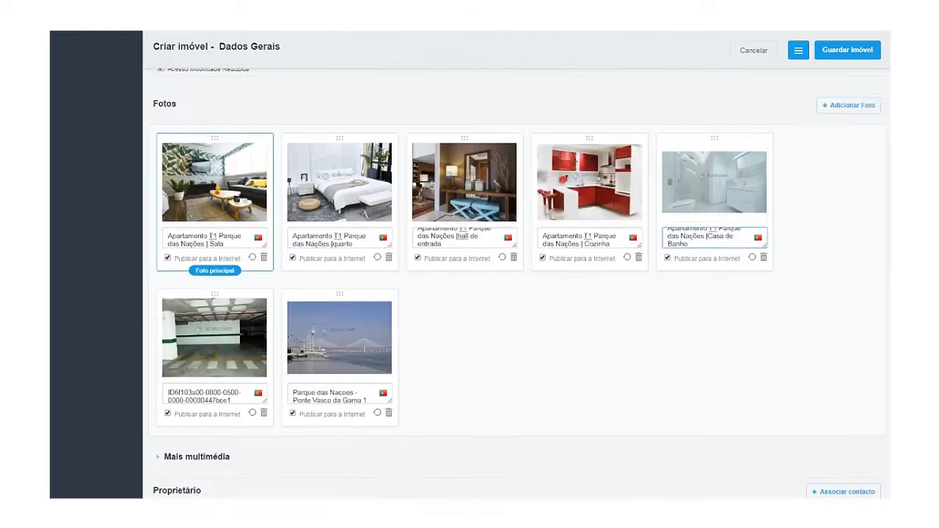
Caption the parking photo 'Apartamento T1 Parque das Nações | garagem'.
triple_click(243, 361)
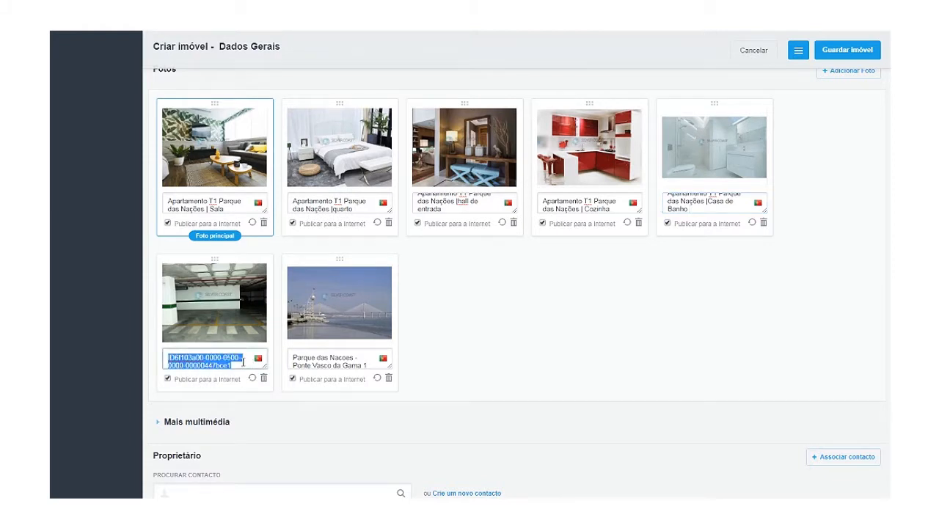
key("ctrl+v")
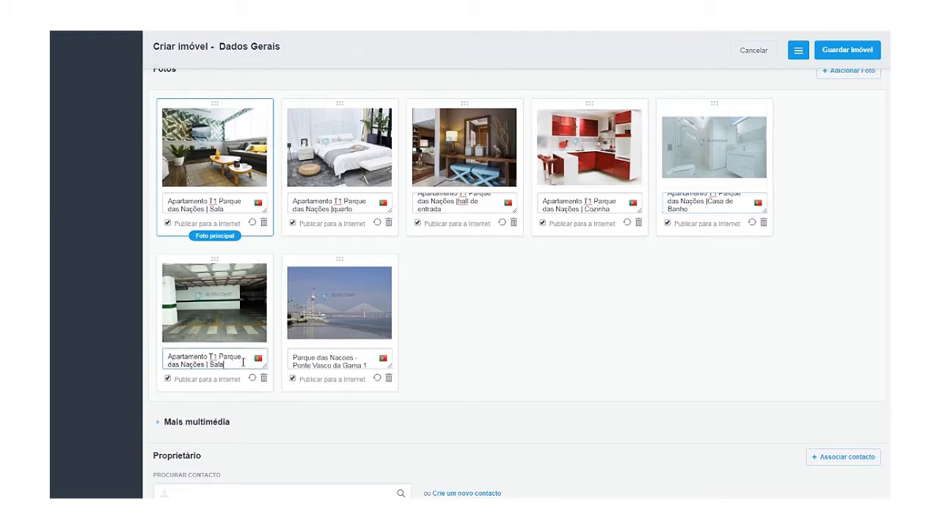
key("BackSpace")
key("BackSpace")
key("BackSpace")
key("BackSpace")
type("garagem")
Caption the seventh photo 'Apartamento T1 Parque das Nações | Vista' and return to the top of the form.
left_click(325, 358)
triple_click(325, 358)
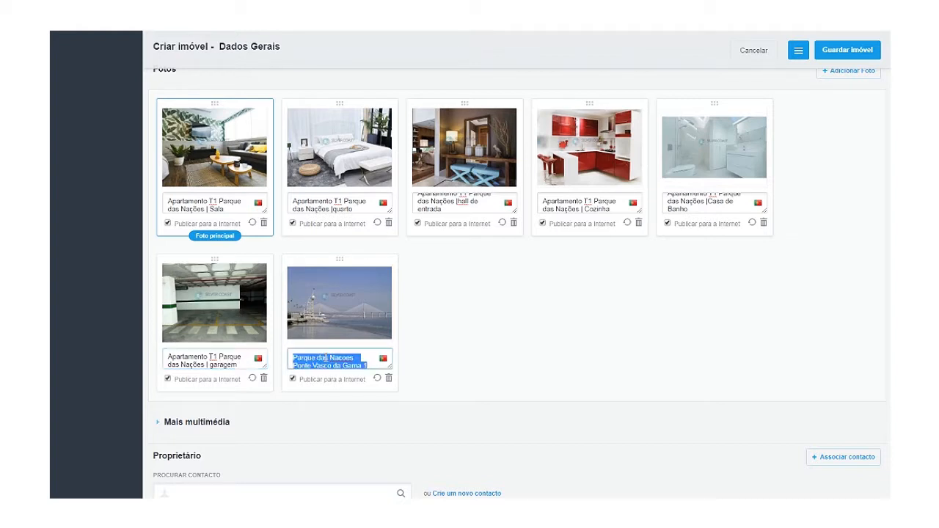
key("ctrl+v")
key("BackSpace")
key("BackSpace")
key("BackSpace")
key("BackSpace")
key("BackSpace")
key("BackSpace")
key("BackSpace")
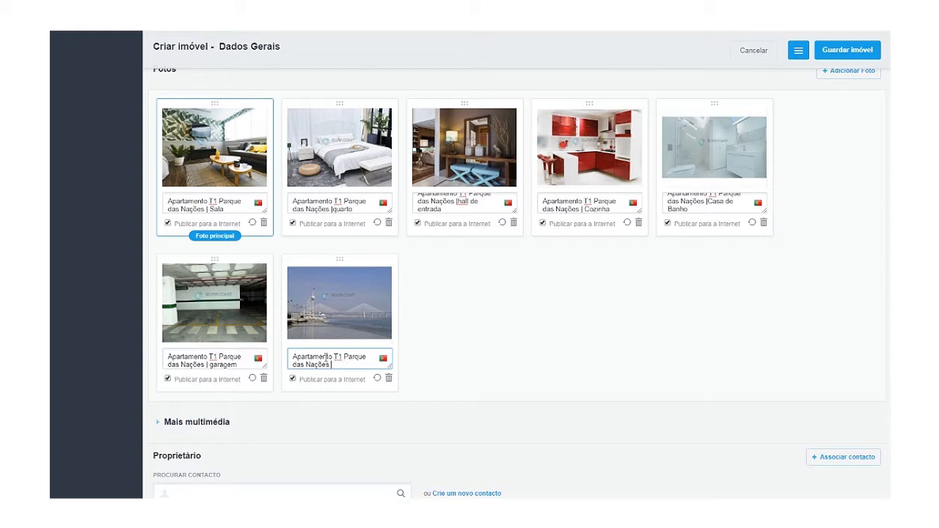
type("| Vista")
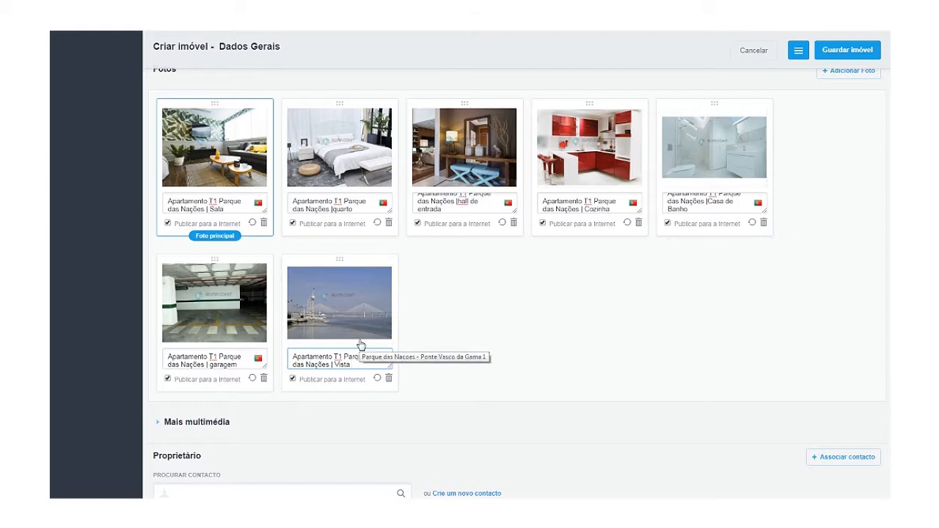
scroll(360, 345, "up", 3)
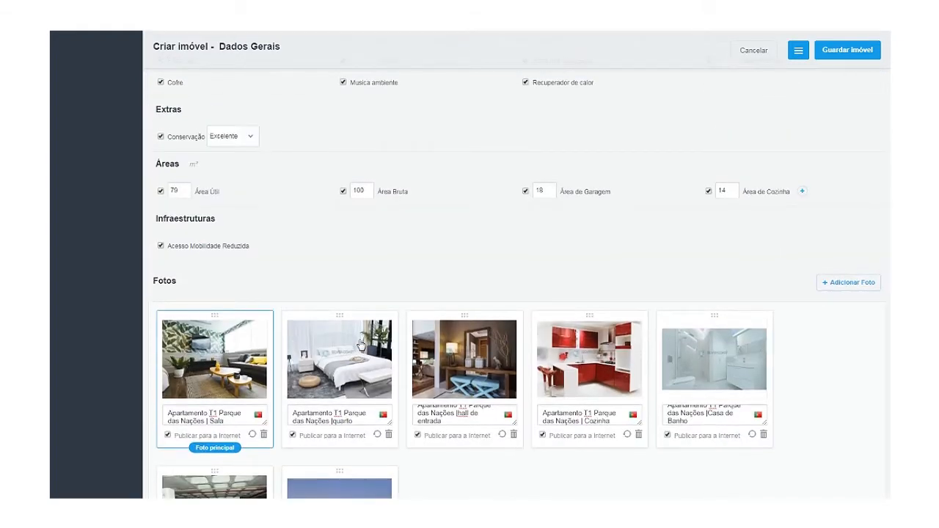
scroll(360, 344, "up", 5)
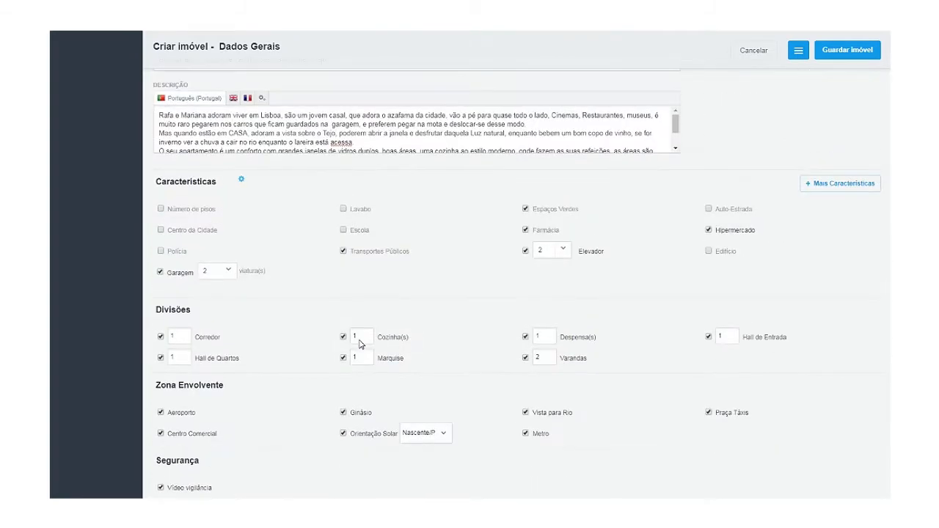
scroll(360, 345, "up", 2)
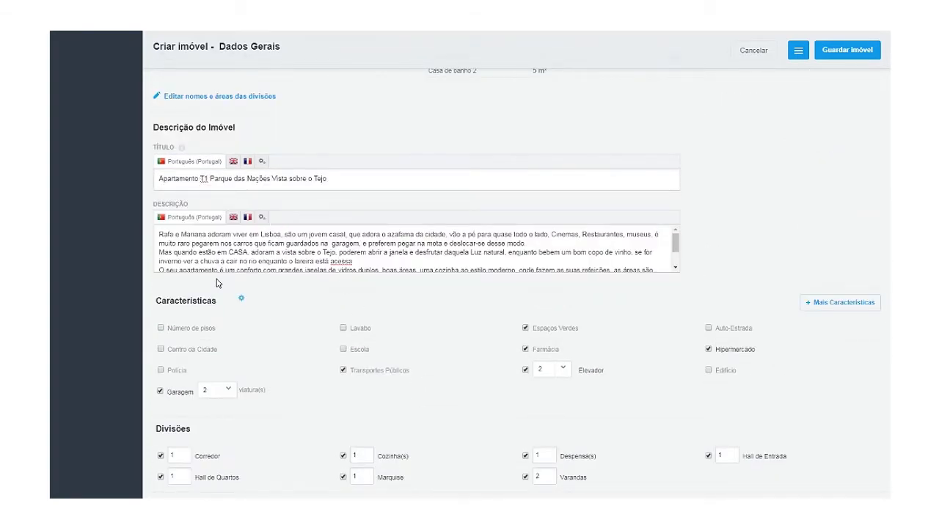
scroll(217, 282, "down", 6)
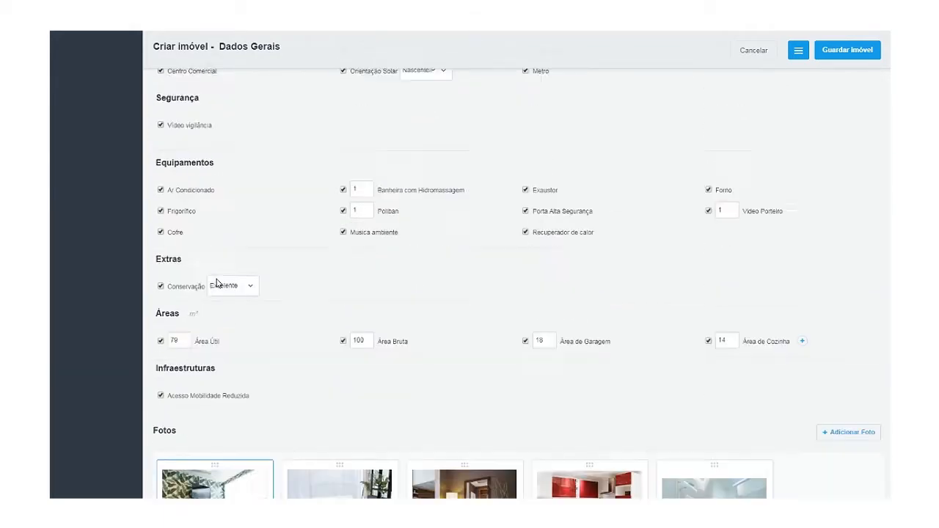
scroll(216, 282, "down", 1)
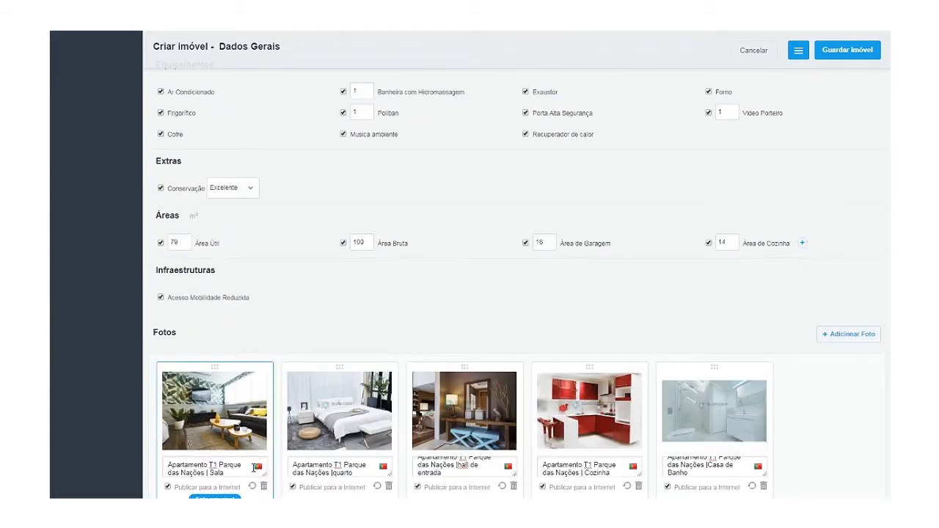
scroll(301, 397, "up", 10)
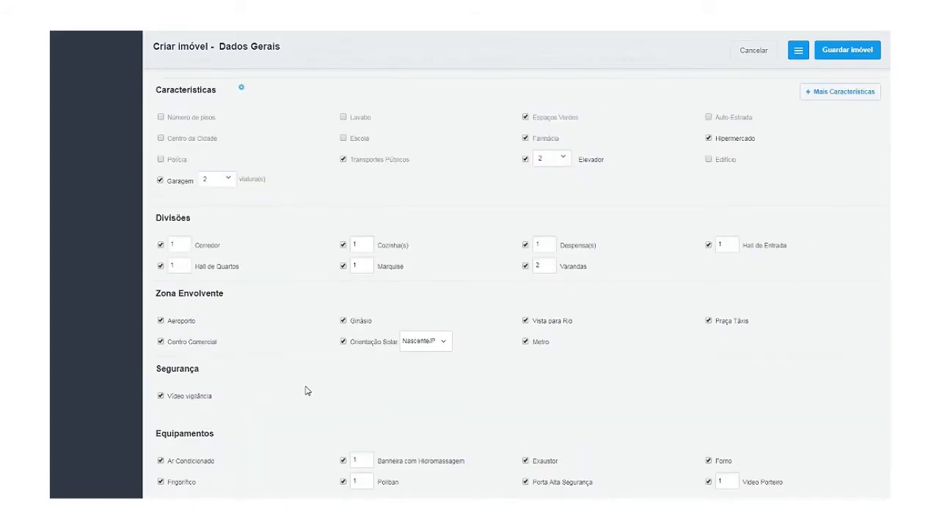
scroll(297, 369, "up", 1)
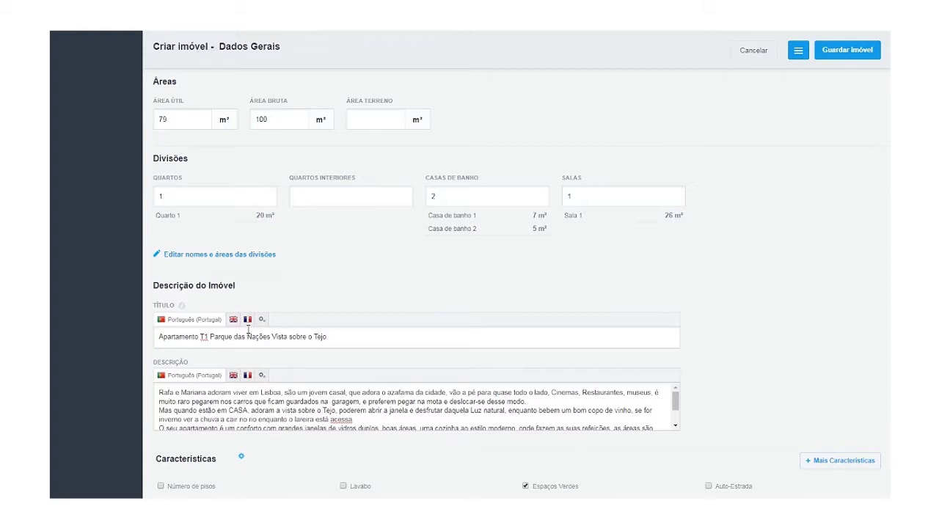
Check the English and French title and description versions, then auto-translate the title.
left_click(234, 322)
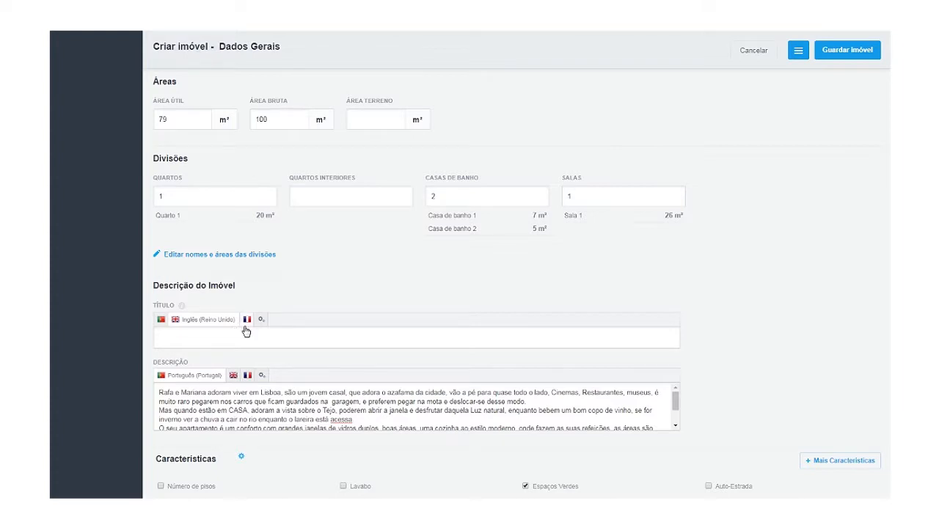
left_click(247, 321)
left_click(233, 376)
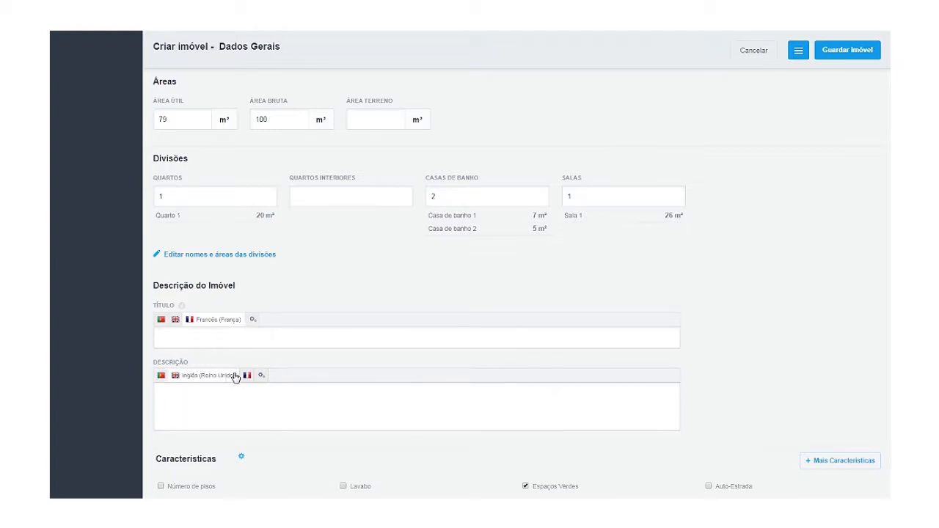
left_click(247, 377)
left_click(161, 320)
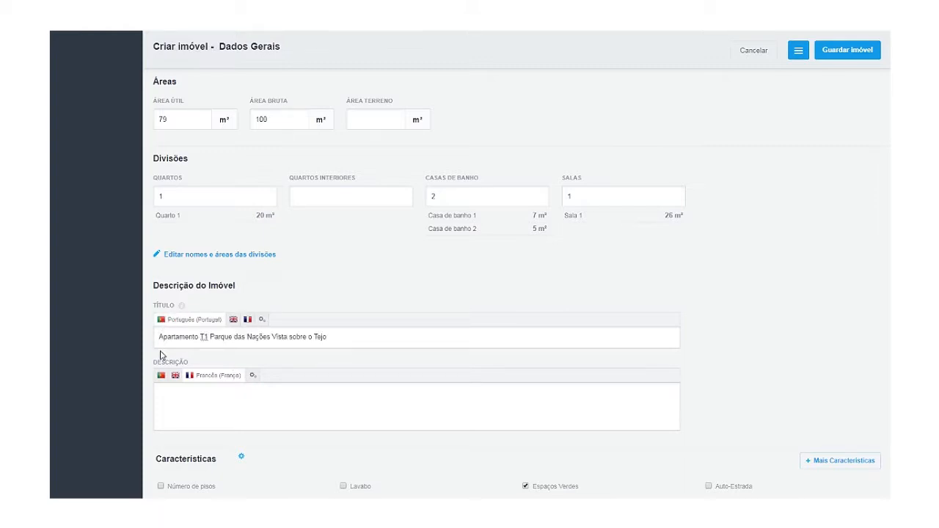
left_click(160, 375)
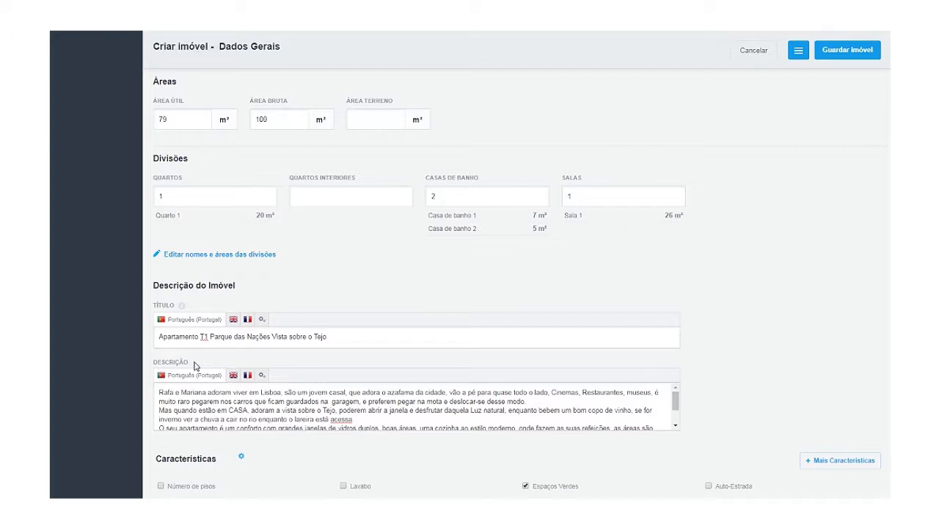
left_click(260, 326)
Fix 'Naçaes' to 'Nações' in the French title 'Appartement T1 Parque das Nações Vista sur le Tage'.
left_click(232, 321)
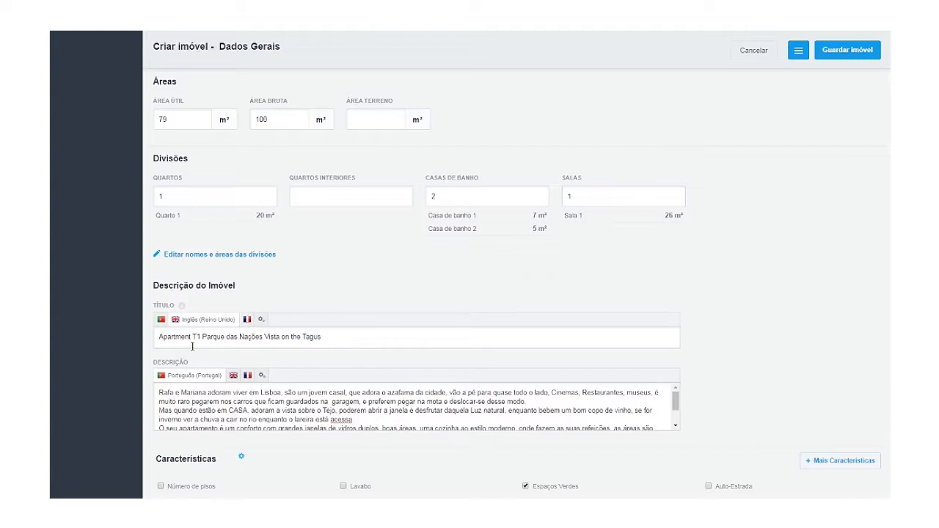
left_click(248, 322)
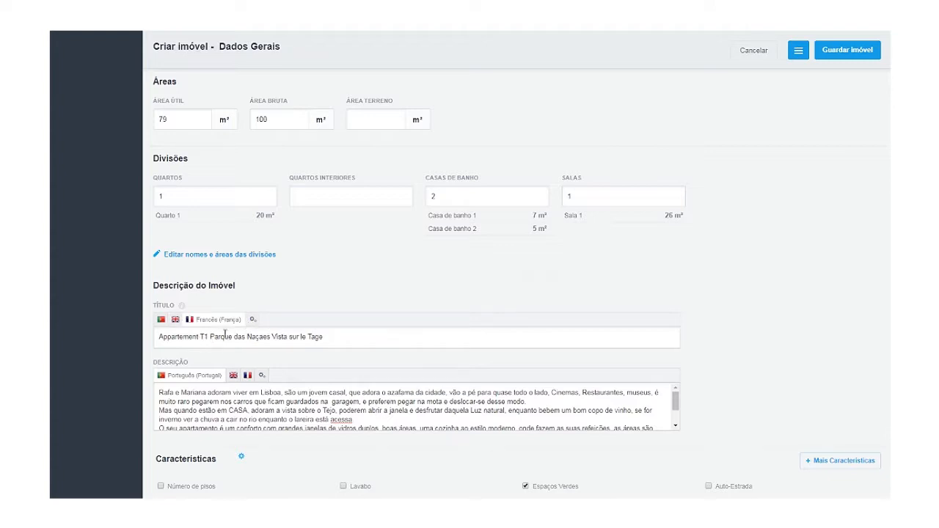
left_click(258, 338)
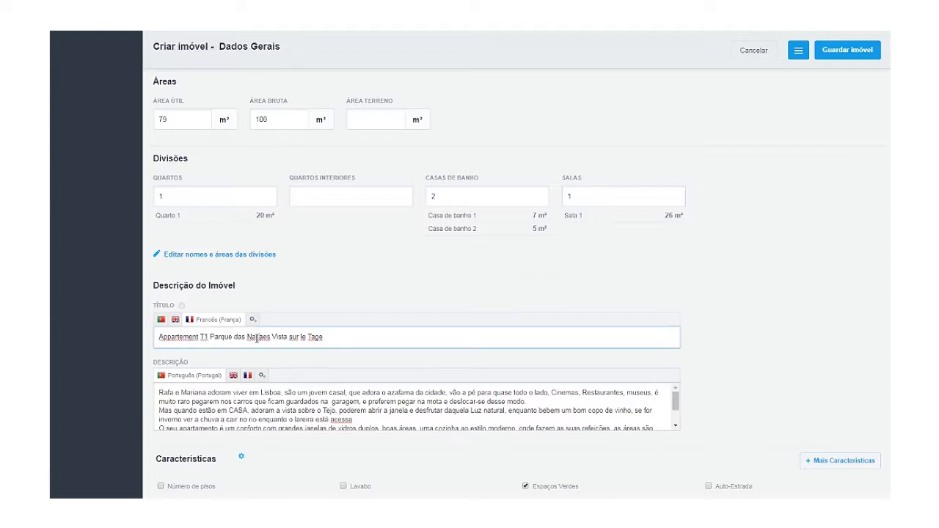
key("Delete")
key("Delete")
key("Delete")
key("Delete")
type("ço")
key("BackSpace")
type("ões")
left_click(175, 320)
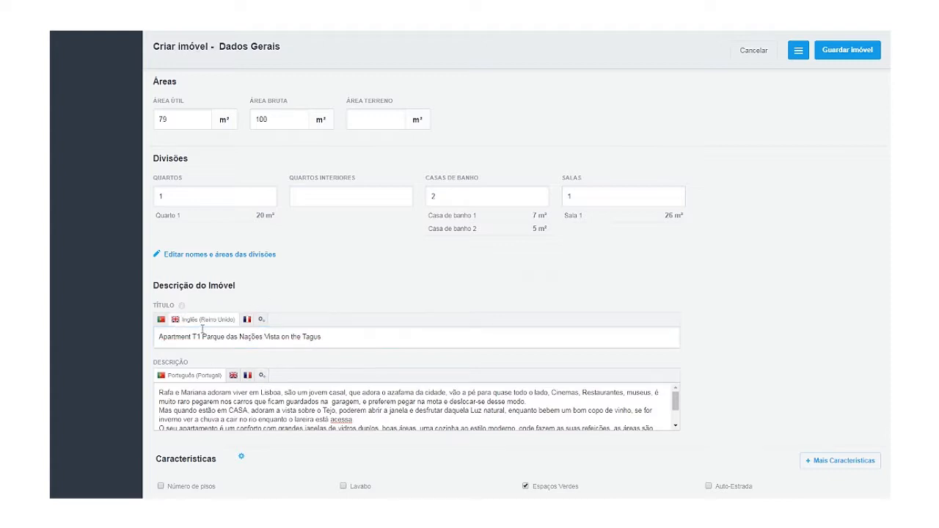
Auto-translate the description, review its English and French versions, and return to Portuguese.
left_click(159, 320)
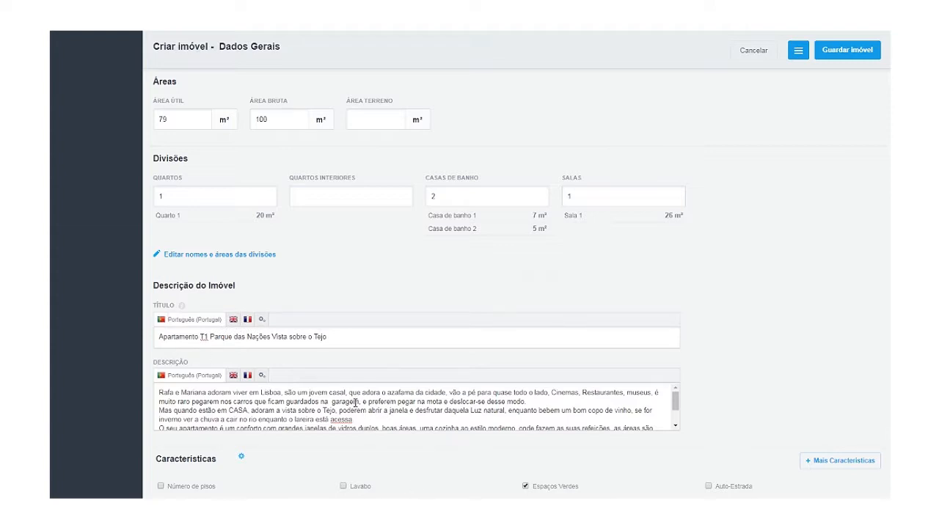
left_click(261, 377)
left_click(235, 377)
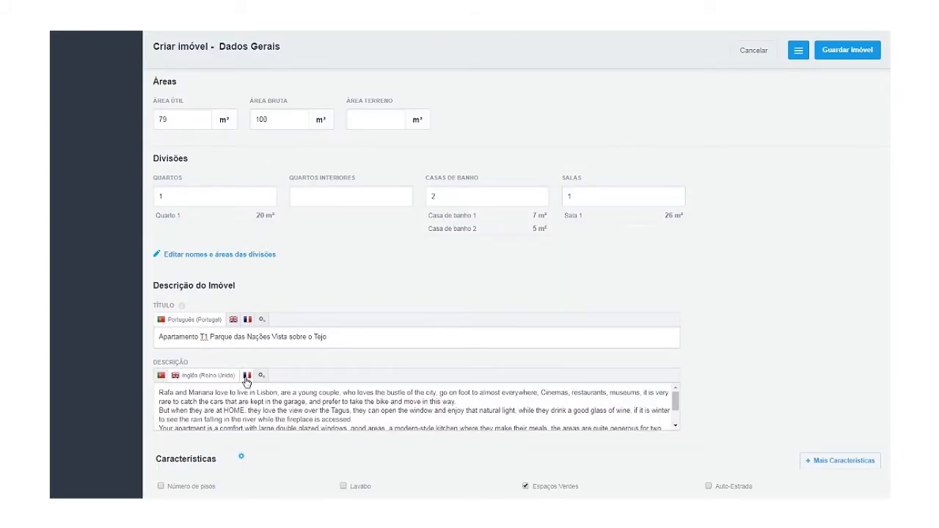
left_click(247, 377)
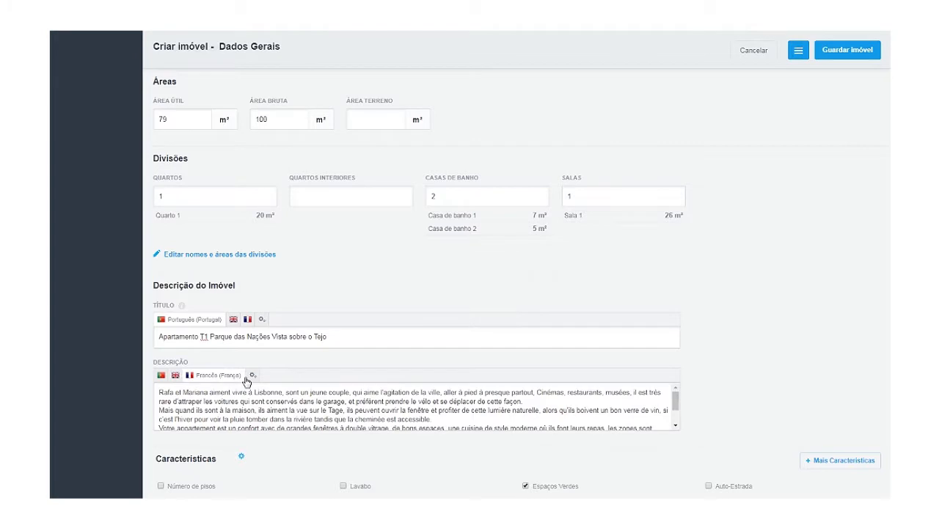
left_click(164, 376)
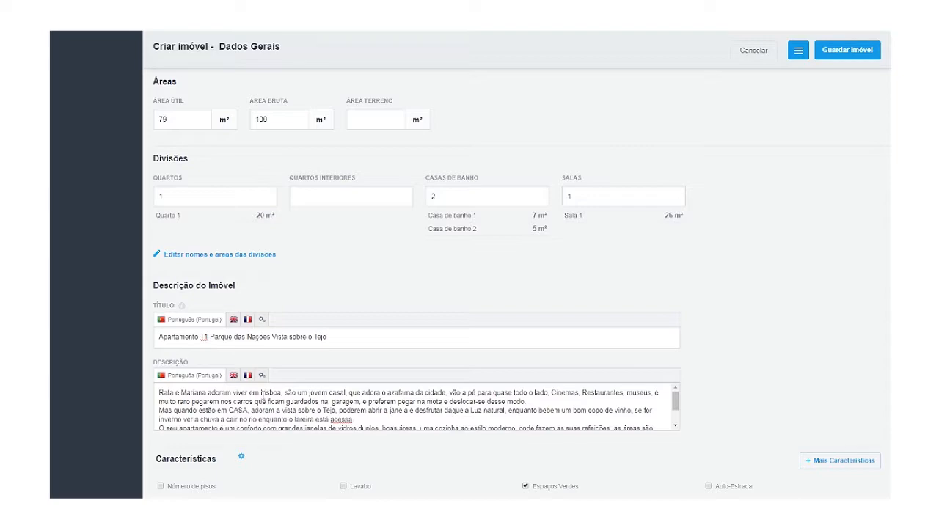
Auto-translate the Sala photo's caption and check its English and French versions.
scroll(259, 472, "down", 6)
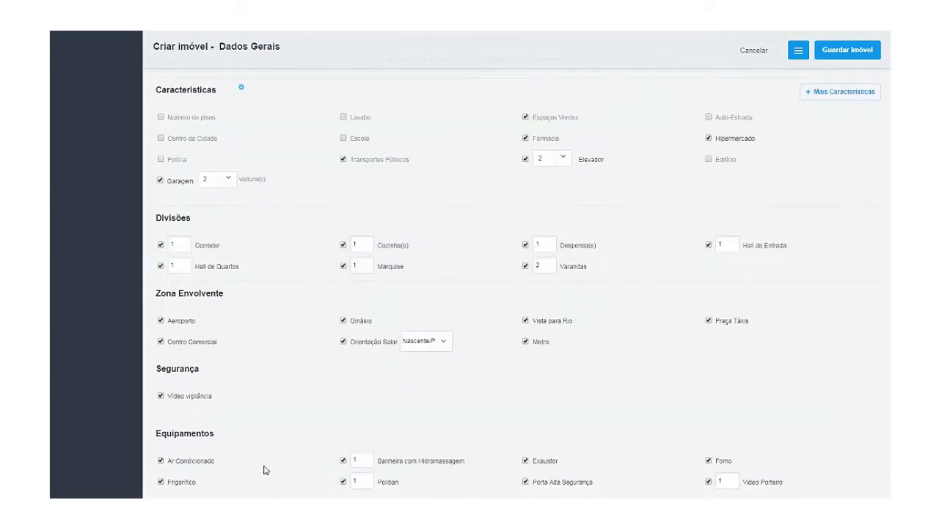
scroll(265, 471, "down", 5)
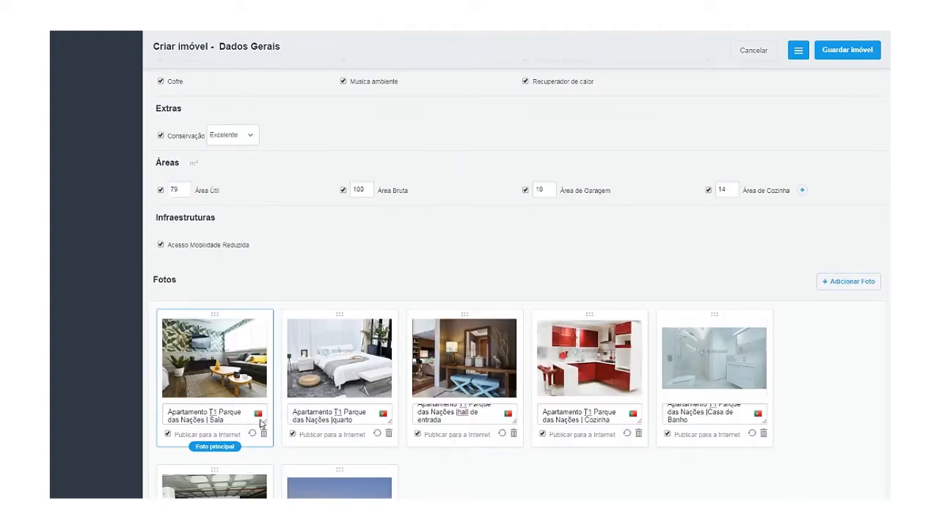
left_click(259, 416)
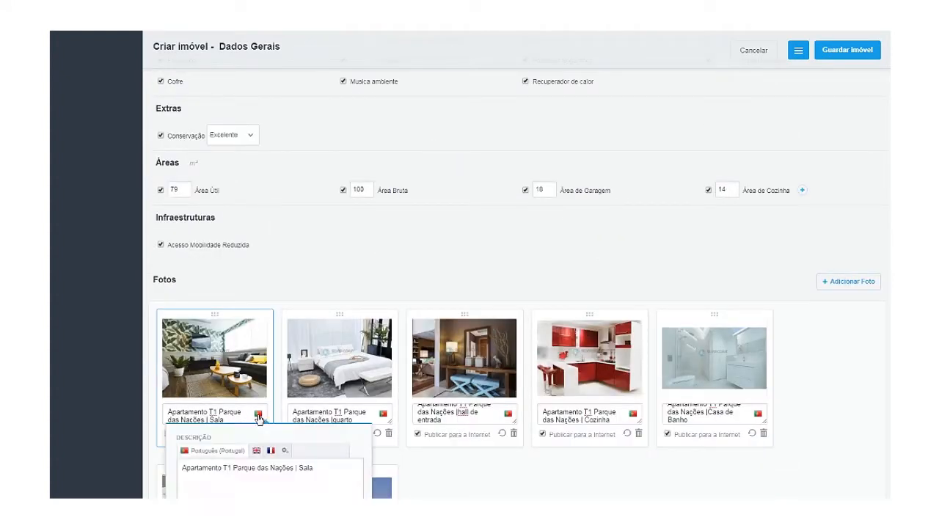
left_click(284, 452)
left_click(257, 451)
left_click(269, 451)
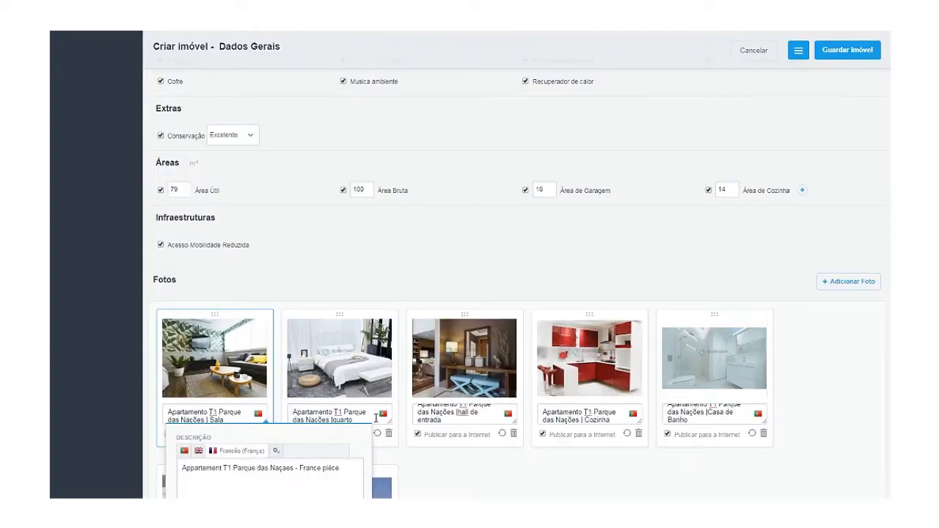
left_click(378, 457)
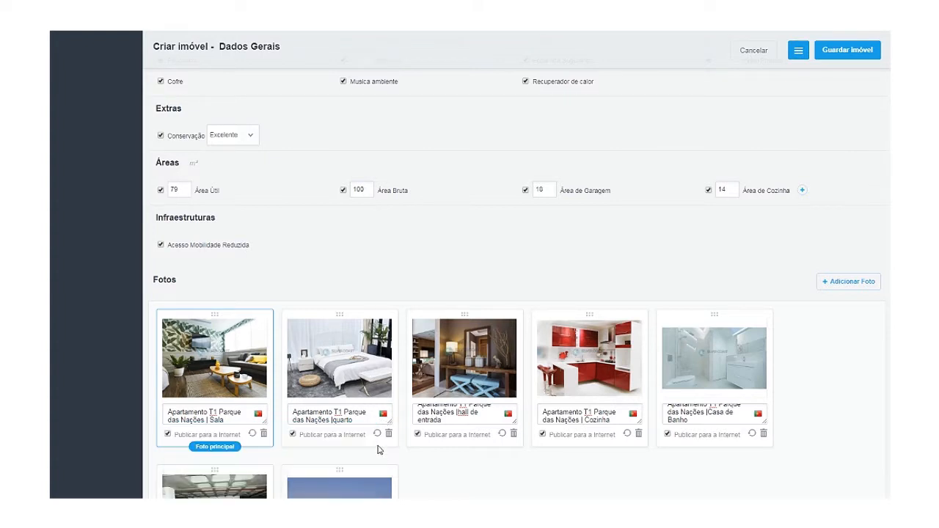
Auto-translate the kitchen and Casa de Banho photo captions, then close the caption editor.
mouse_move(385, 415)
mouse_move(508, 415)
mouse_move(632, 417)
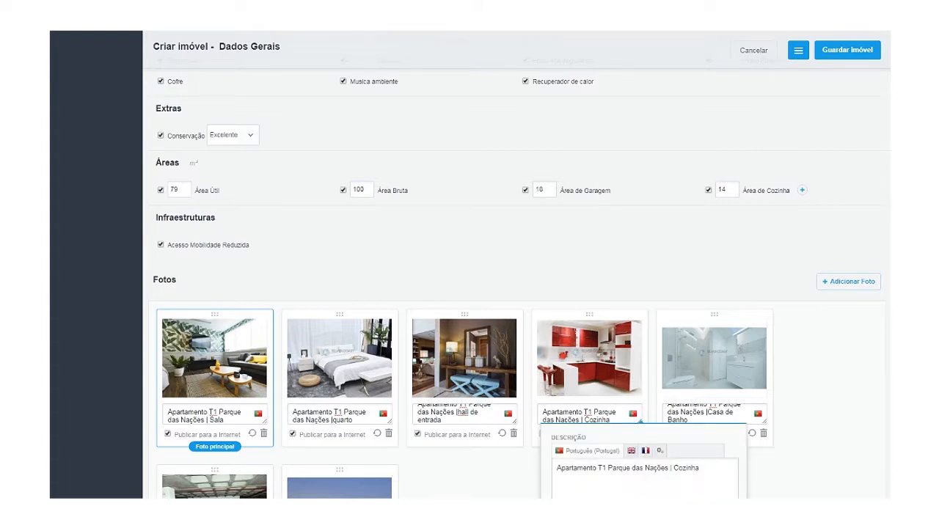
left_click(661, 452)
left_click(761, 417)
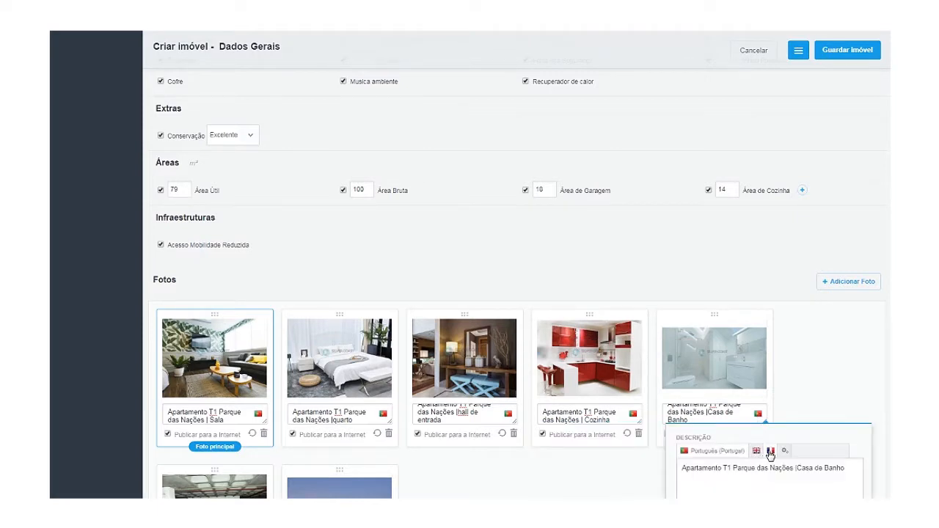
left_click(756, 452)
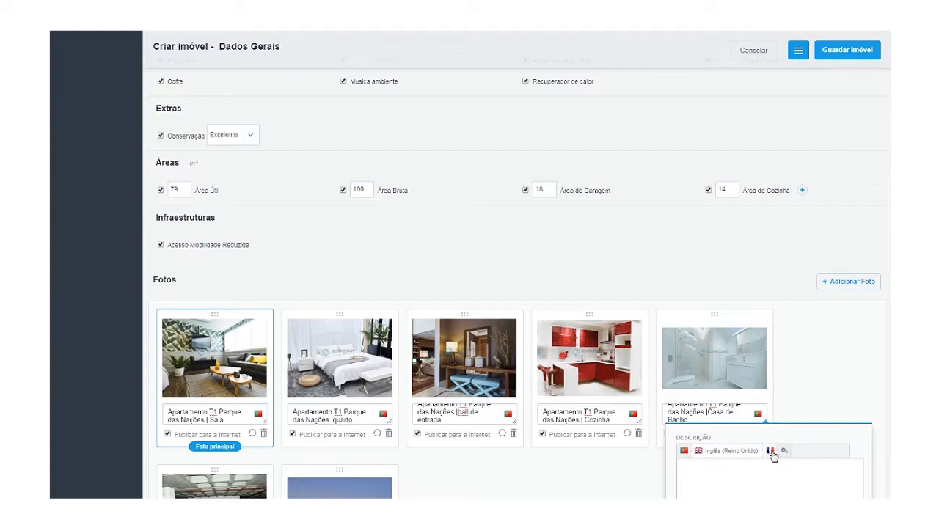
left_click(770, 452)
left_click(684, 451)
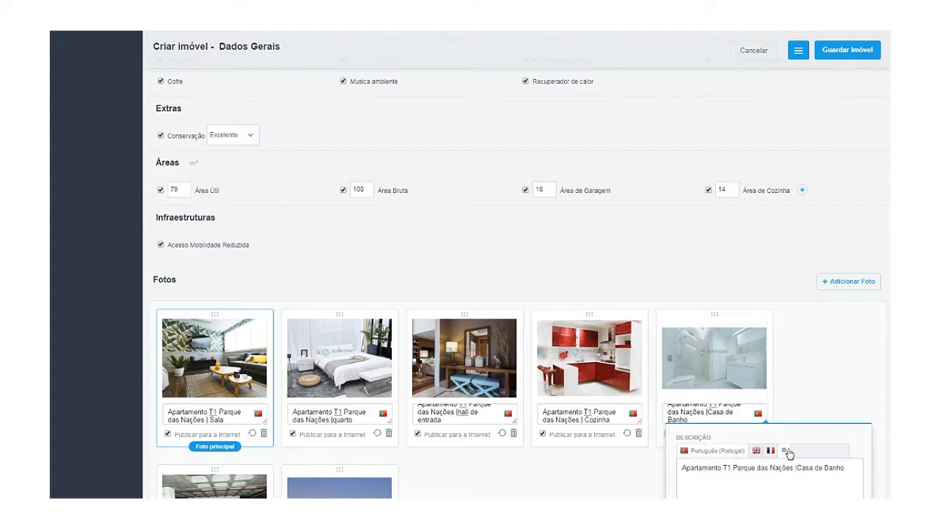
left_click(787, 452)
left_click(795, 506)
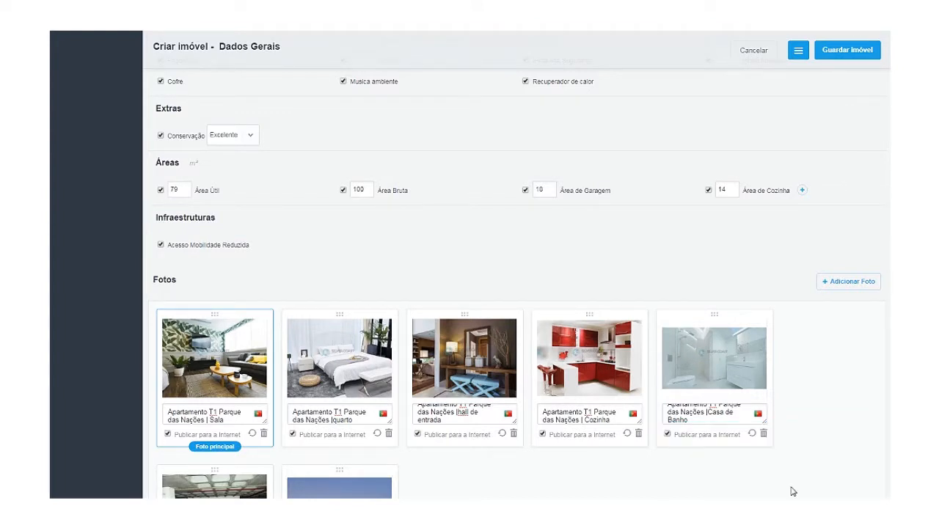
Scroll down to the second photo row and the collapsed Mais multimédia header.
scroll(609, 486, "down", 3)
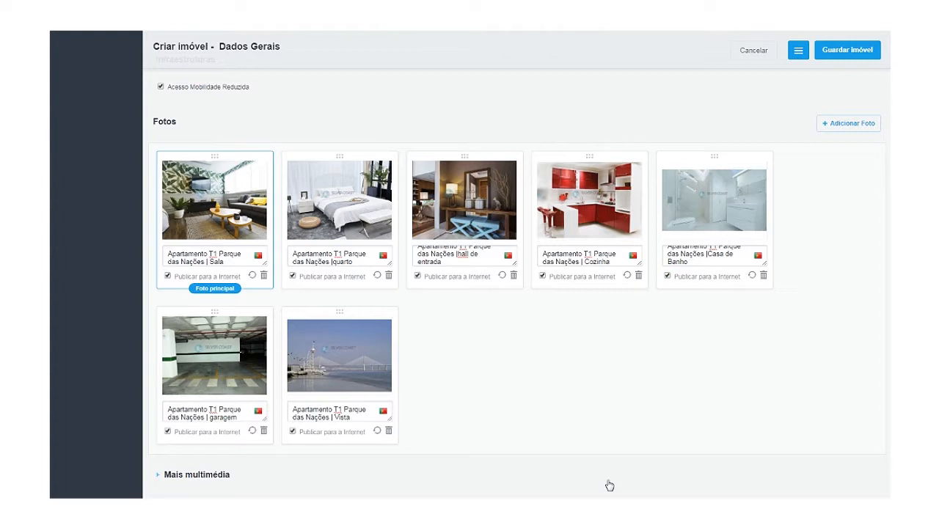
scroll(347, 488, "down", 1)
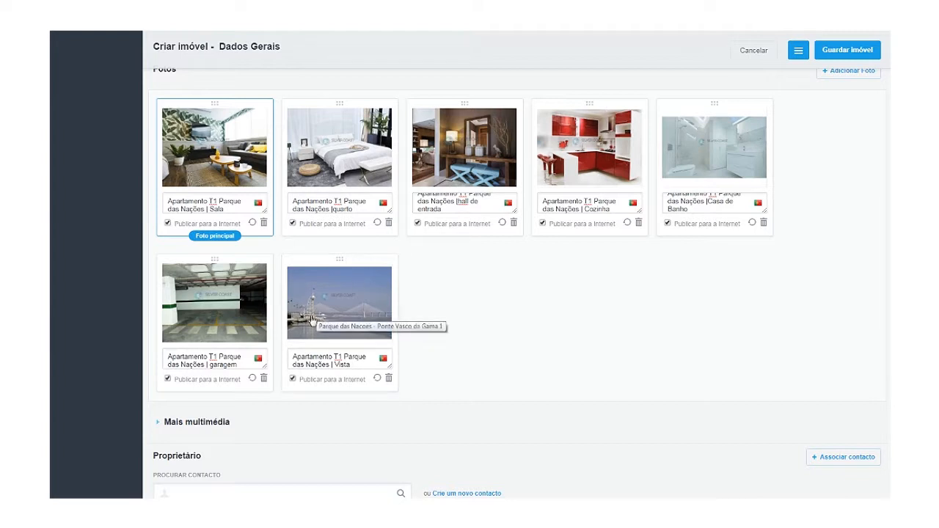
Expand Mais multimédia and scroll through its Fotos 360°, Logótipos, Plantas, Folhetos, Videos and Urls rows.
left_click(200, 425)
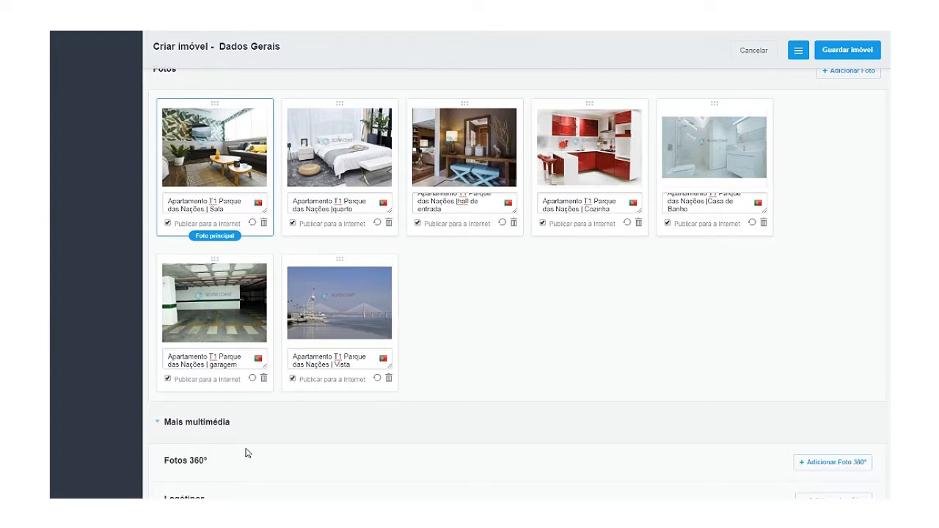
scroll(246, 454, "down", 1)
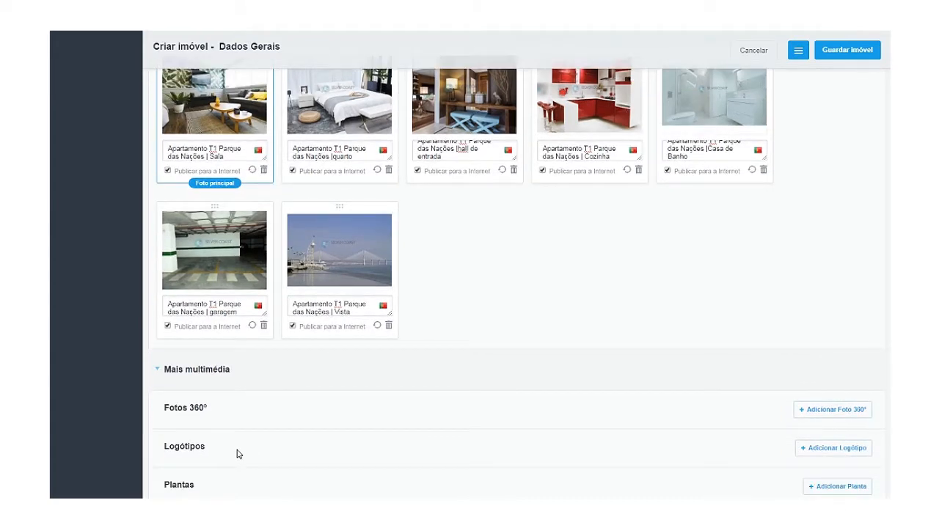
scroll(239, 454, "down", 1)
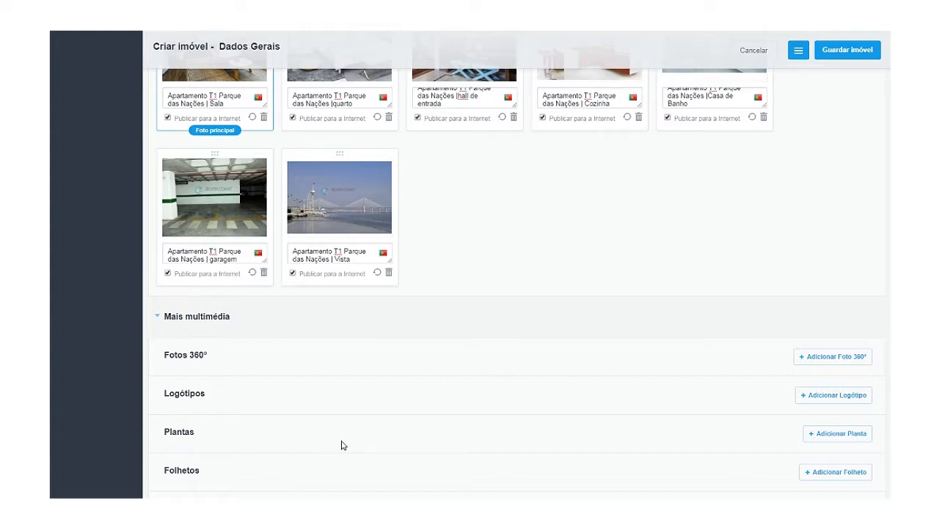
scroll(341, 446, "down", 3)
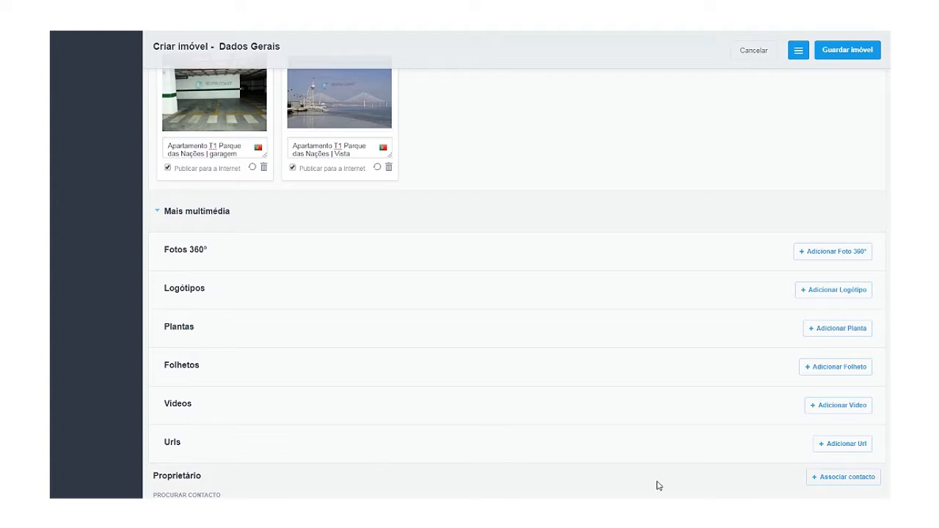
left_click(822, 408)
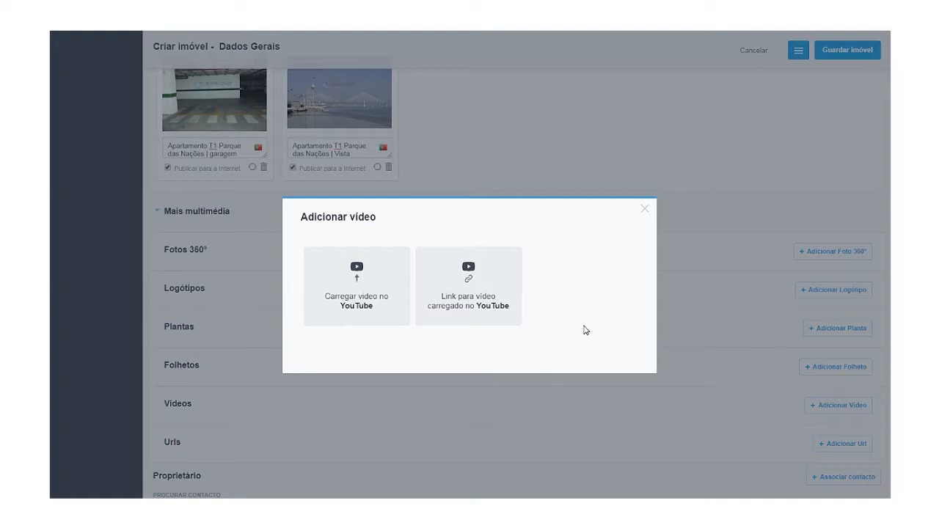
left_click(646, 213)
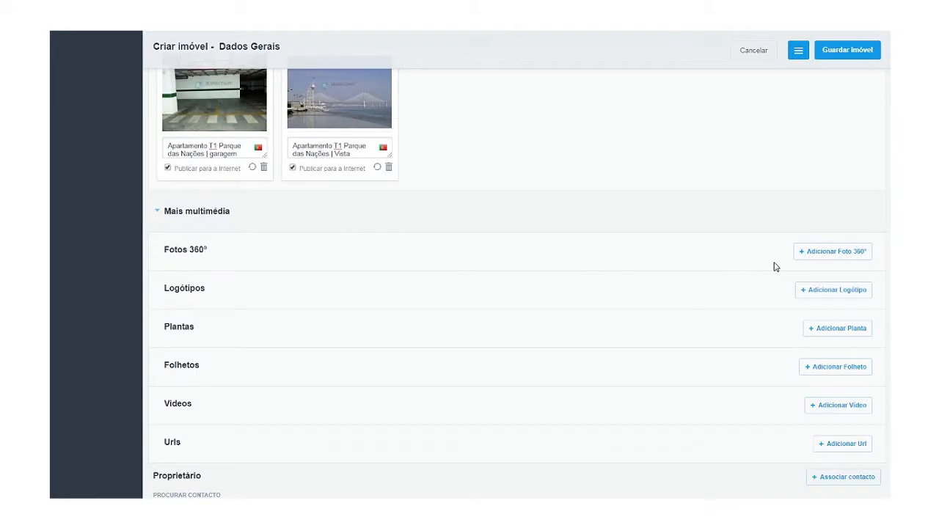
left_click(830, 259)
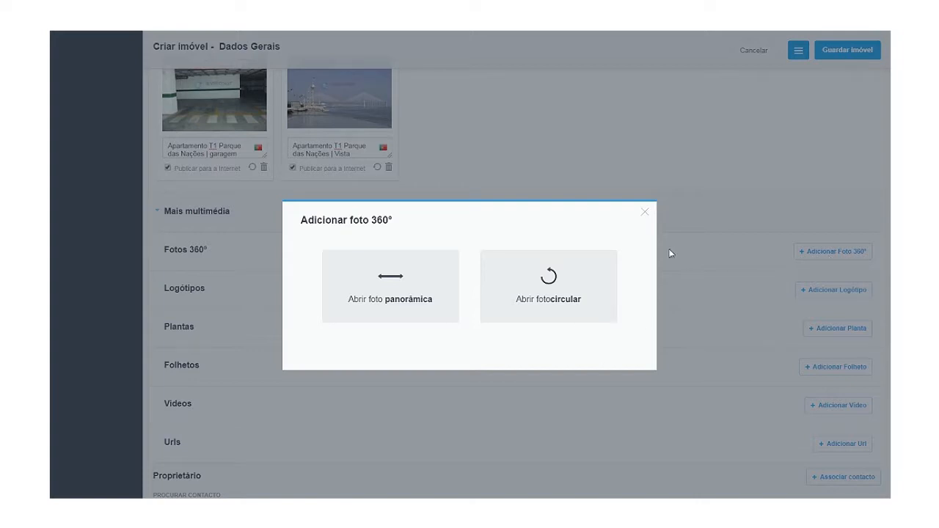
left_click(646, 213)
scroll(529, 380, "down", 2)
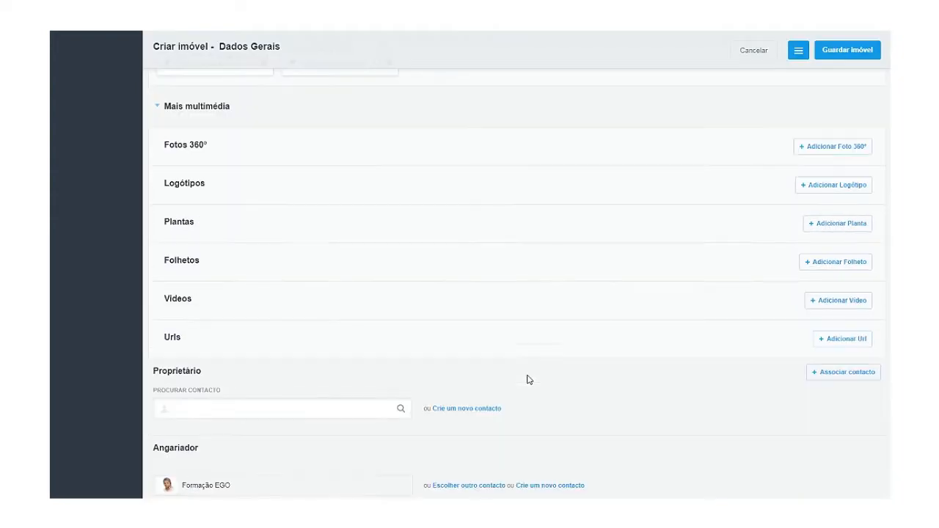
Search for an existing contact by name and link it as the property's Proprietário.
scroll(268, 440, "down", 1)
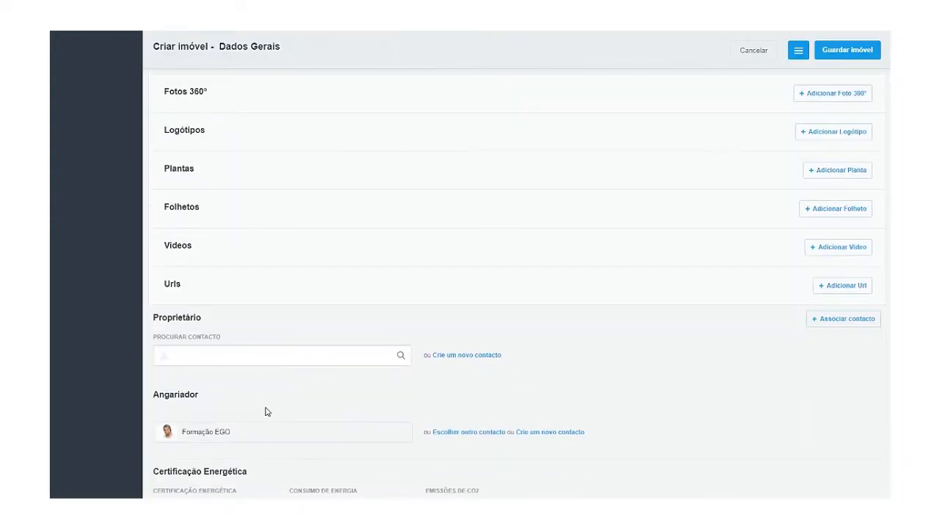
left_click_drag(152, 318, 226, 333)
left_click(158, 339)
left_click(448, 356)
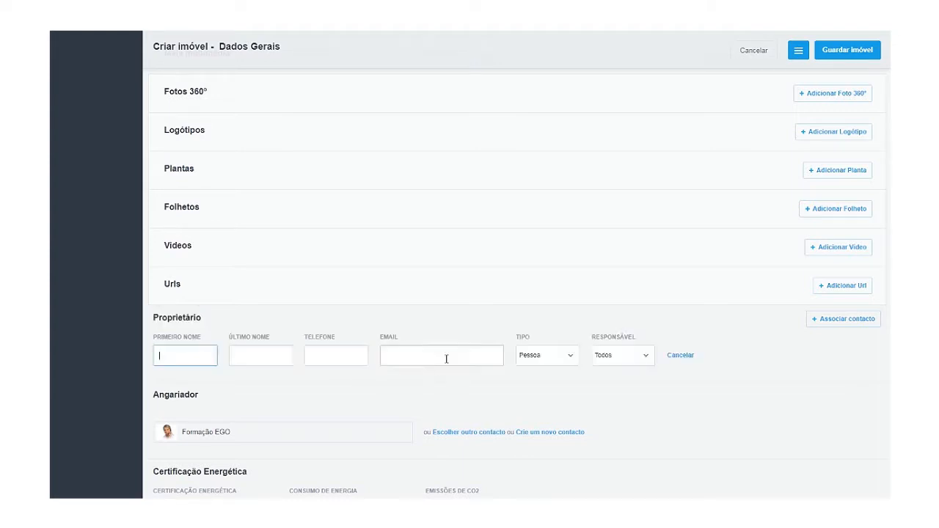
left_click(681, 357)
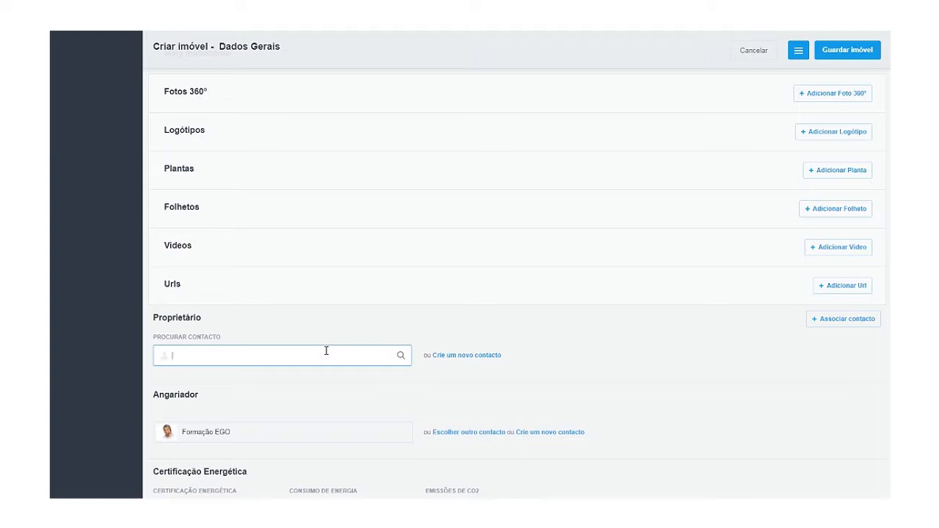
type("damião")
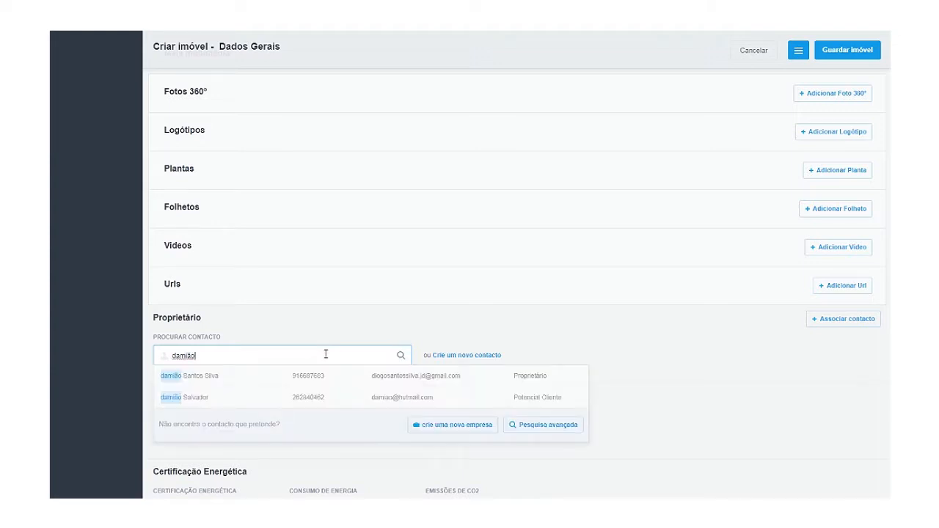
left_click(308, 376)
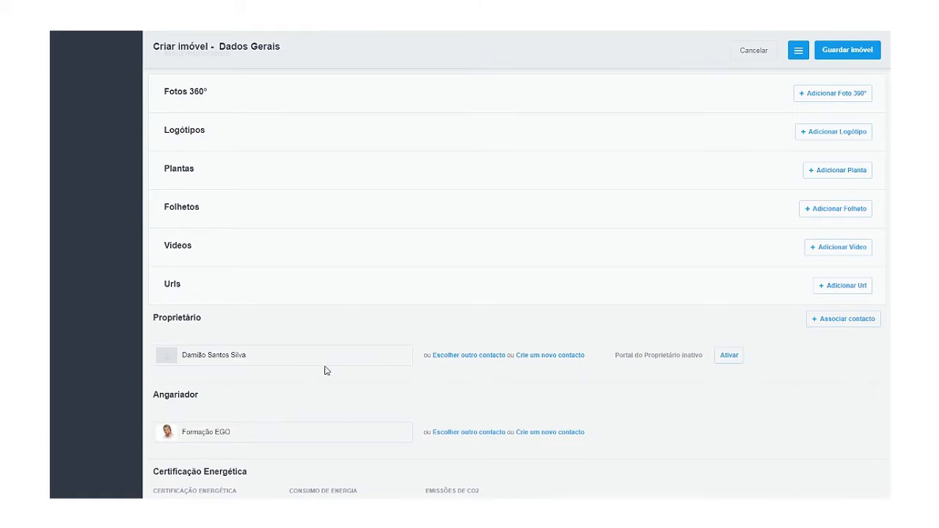
scroll(325, 371, "down", 1)
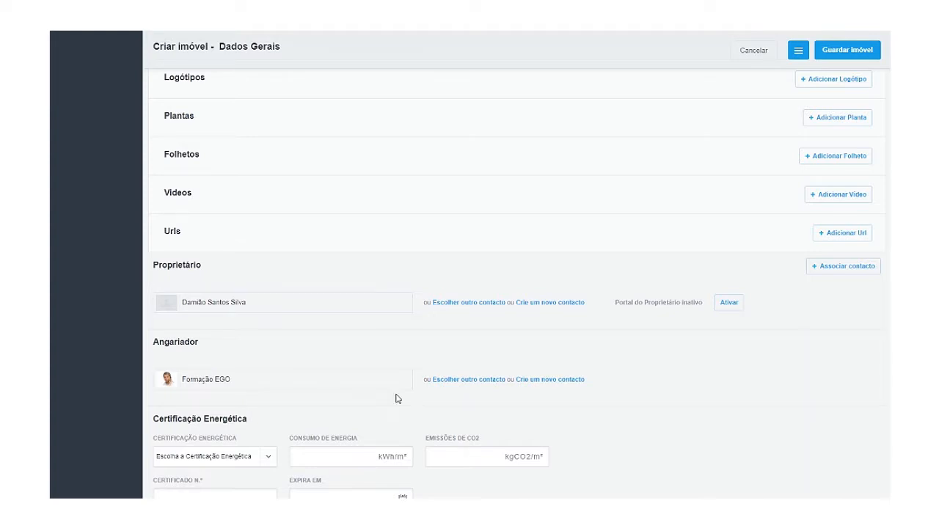
Replace the Angariador with another existing contact found by searching the agent's name.
left_click(449, 381)
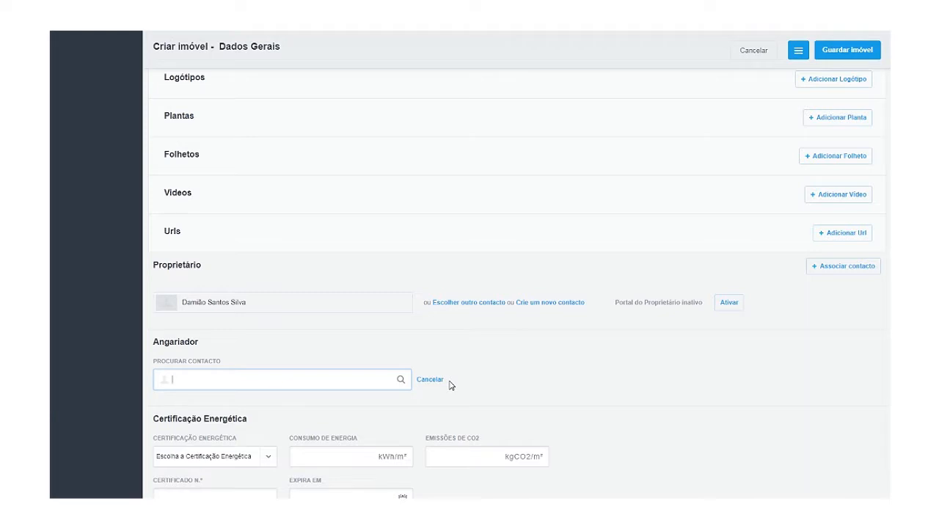
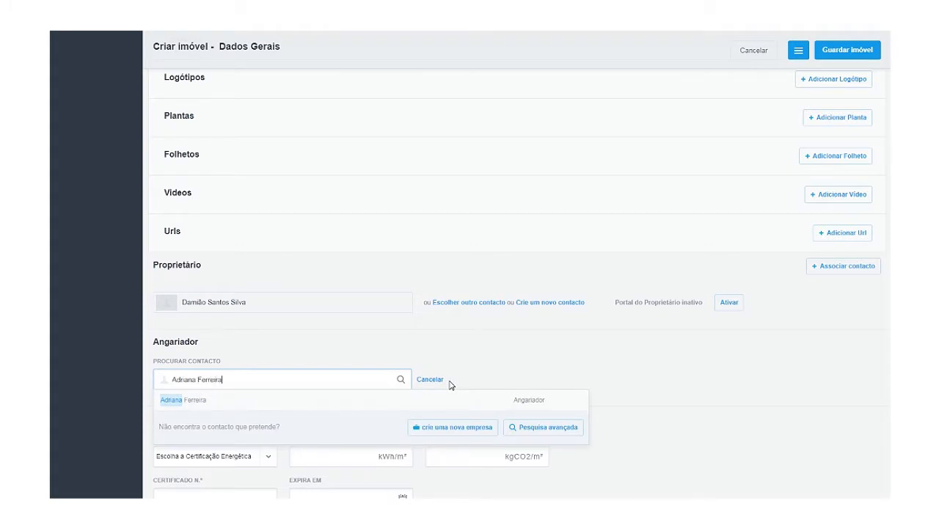
left_click(298, 400)
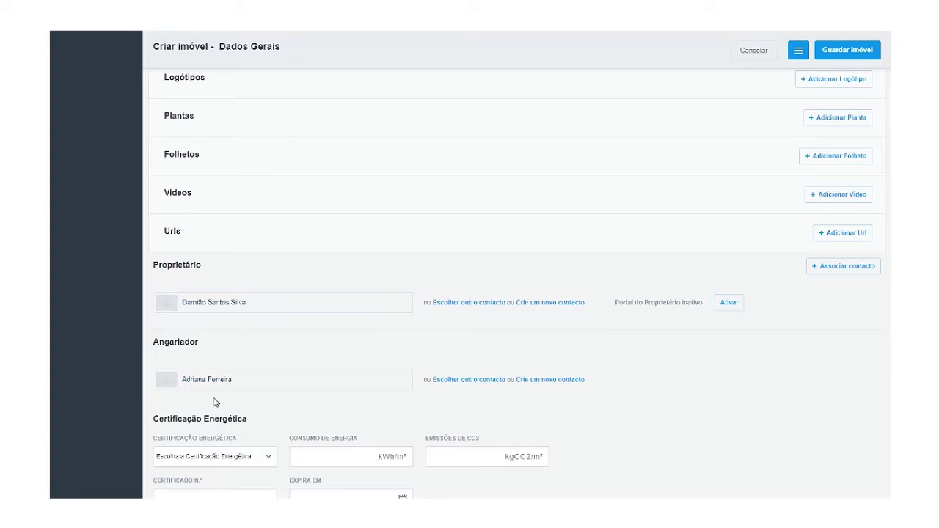
scroll(215, 404, "down", 1)
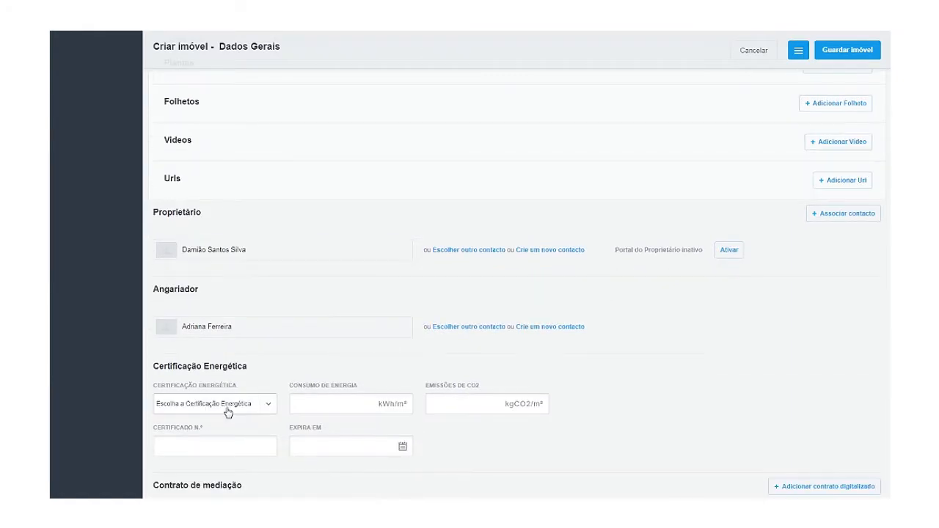
left_click(188, 407)
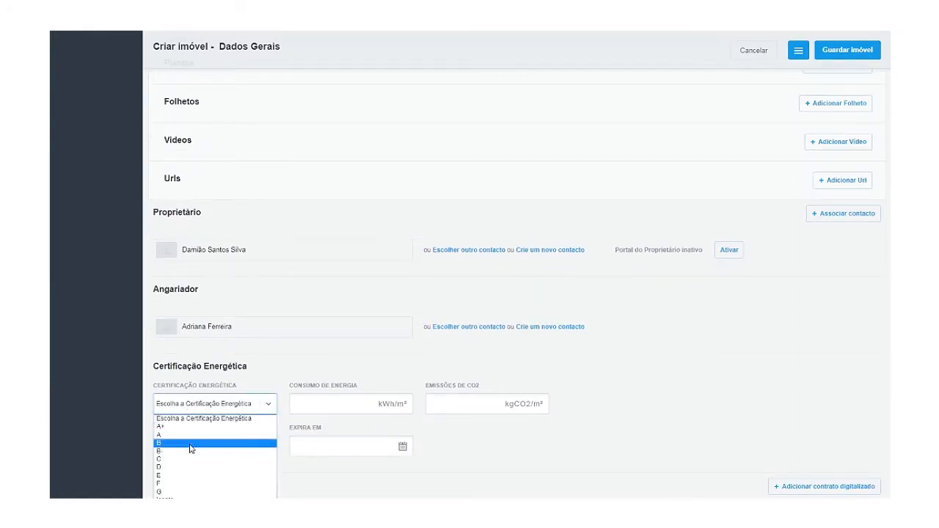
left_click(189, 437)
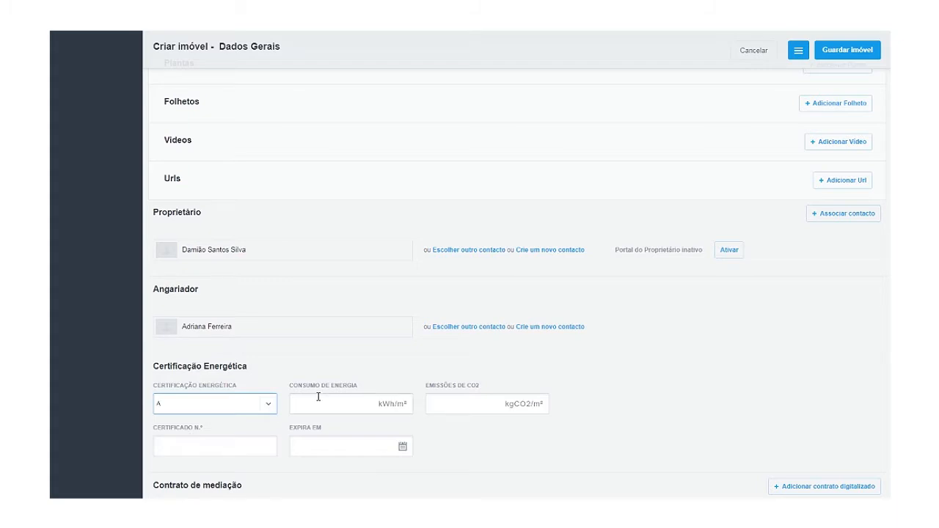
left_click_drag(288, 384, 480, 386)
left_click(421, 384)
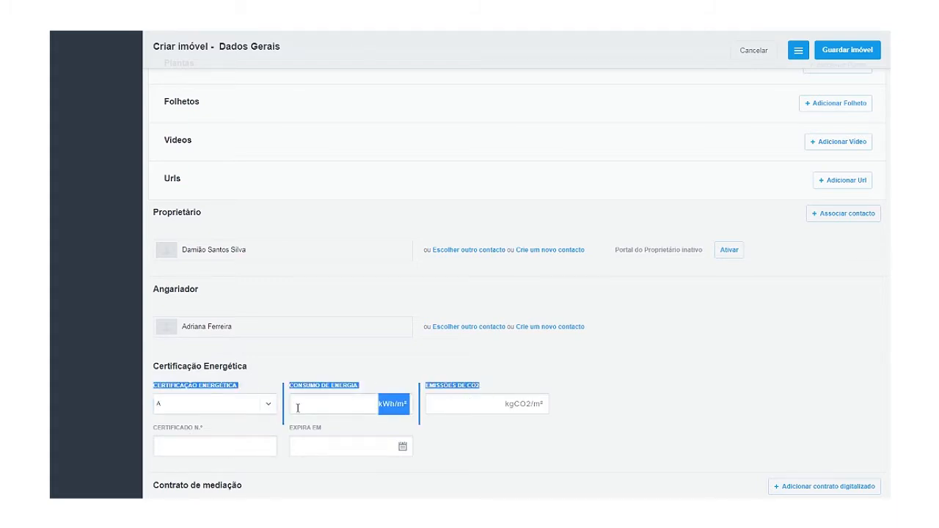
left_click(200, 427)
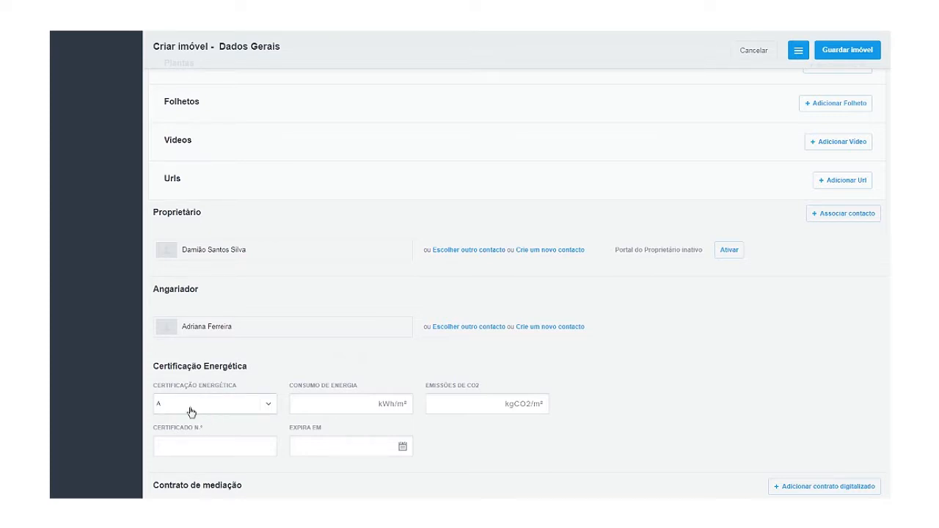
left_click(198, 446)
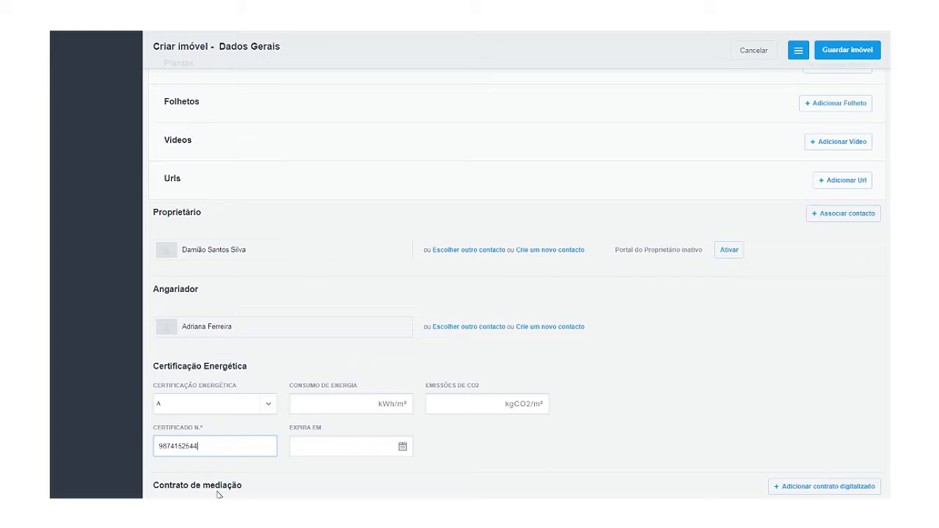
scroll(217, 495, "down", 2)
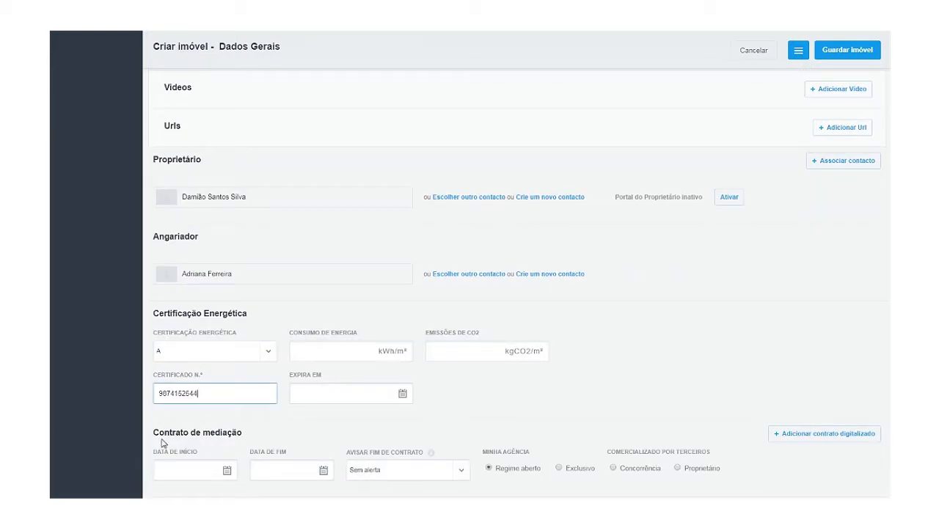
Set the mediation contract start date to 01/08/2019.
left_click(174, 471)
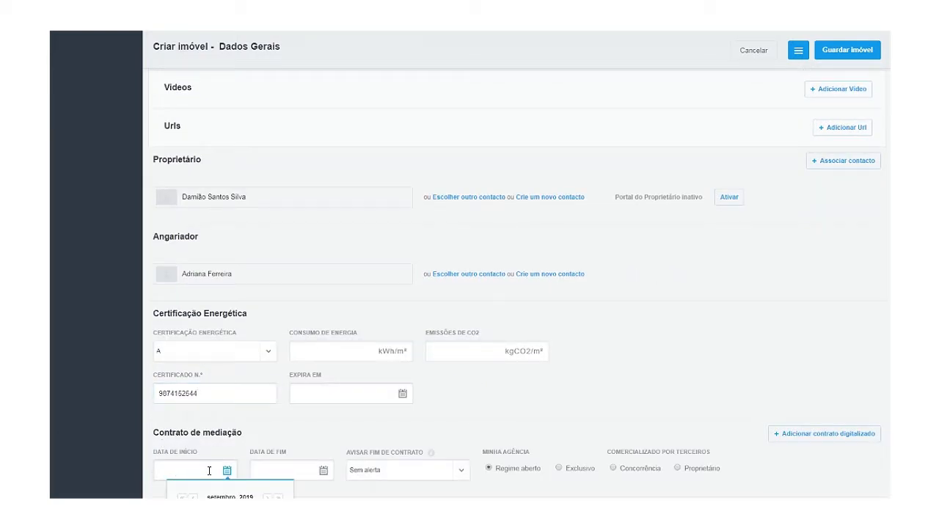
scroll(235, 475, "down", 3)
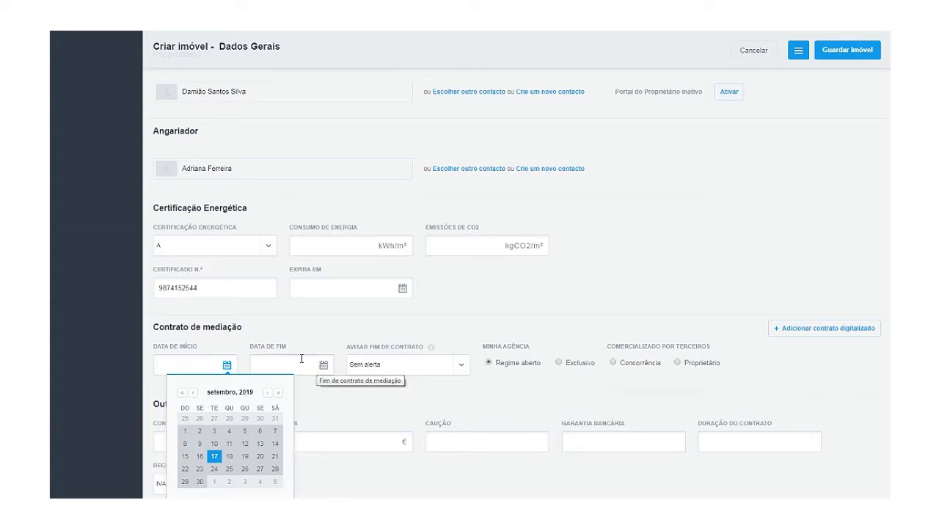
left_click(193, 393)
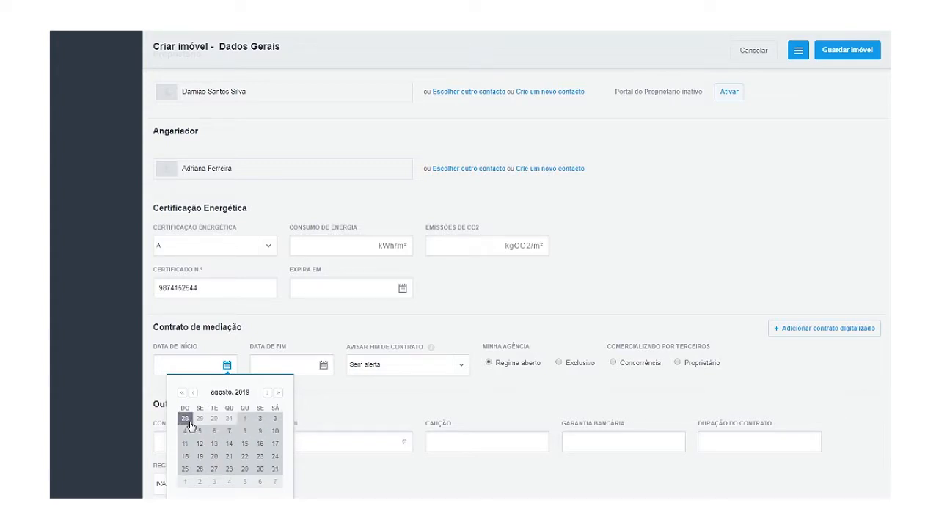
left_click(241, 419)
Set the mediation contract end date to 01/08/2020.
left_click(268, 365)
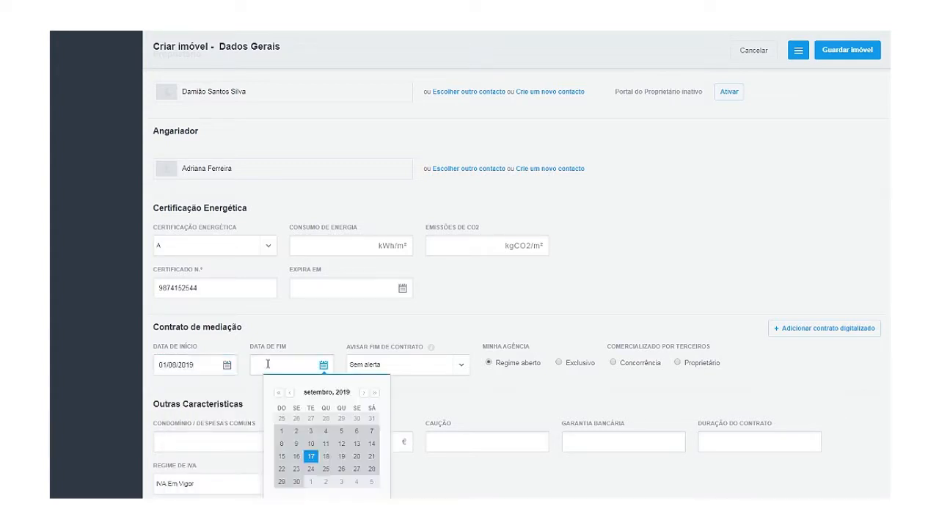
left_click(363, 393)
left_click(363, 393)
left_click(364, 393)
left_click(363, 394)
left_click(363, 394)
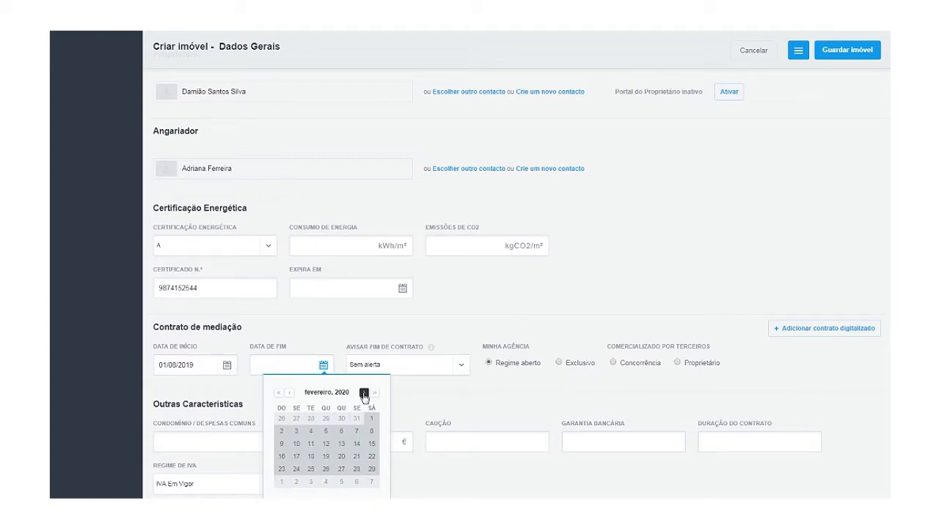
left_click(363, 394)
left_click(363, 394)
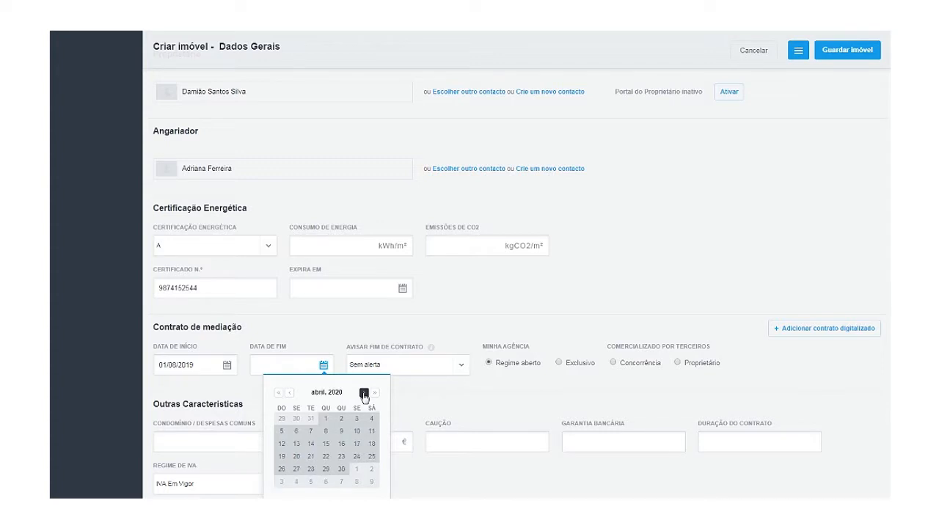
left_click(364, 394)
left_click(363, 394)
left_click(363, 394)
left_click(364, 394)
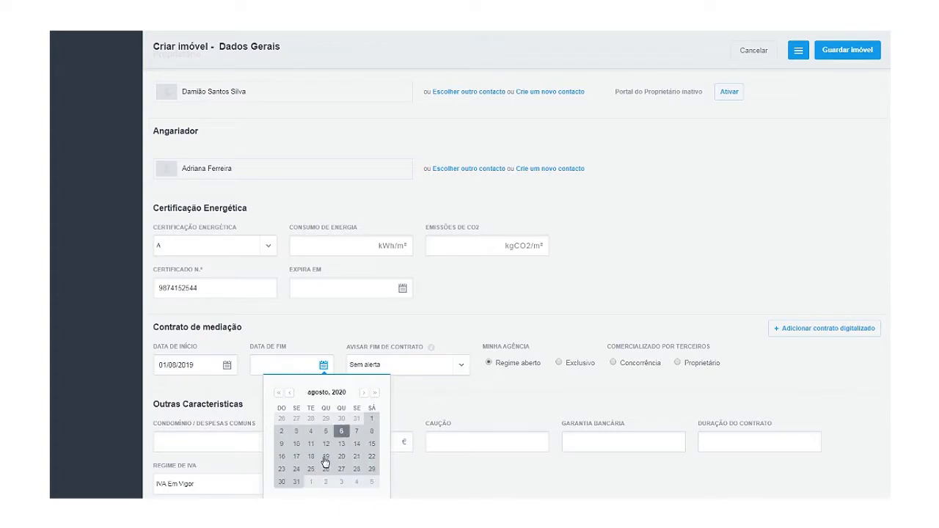
left_click(371, 419)
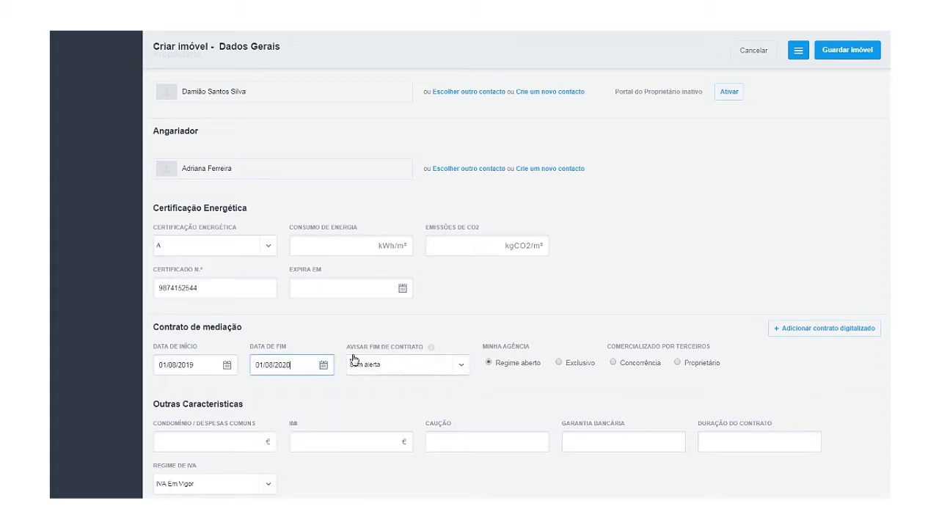
Set the end-of-contract alert to 60 dias de antecedência and mark the contract Exclusivo.
left_click_drag(344, 348, 409, 353)
left_click(409, 367)
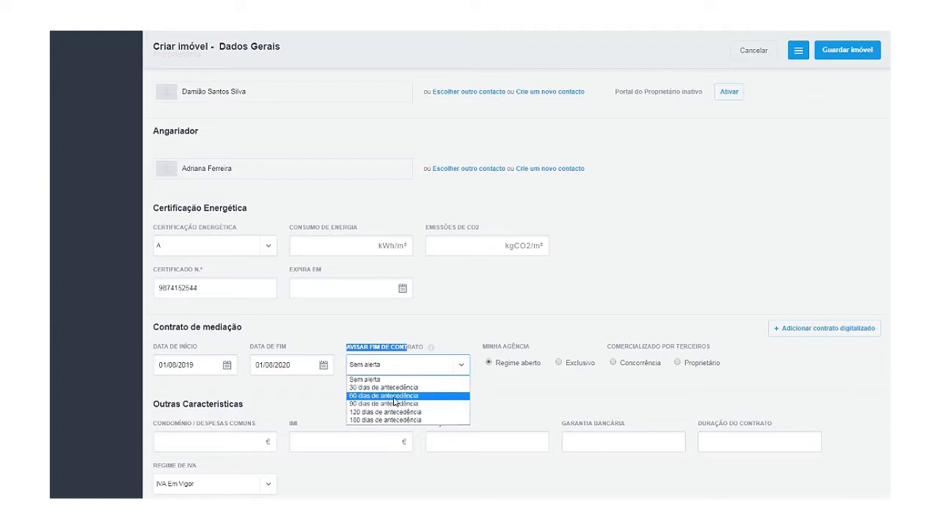
left_click(394, 397)
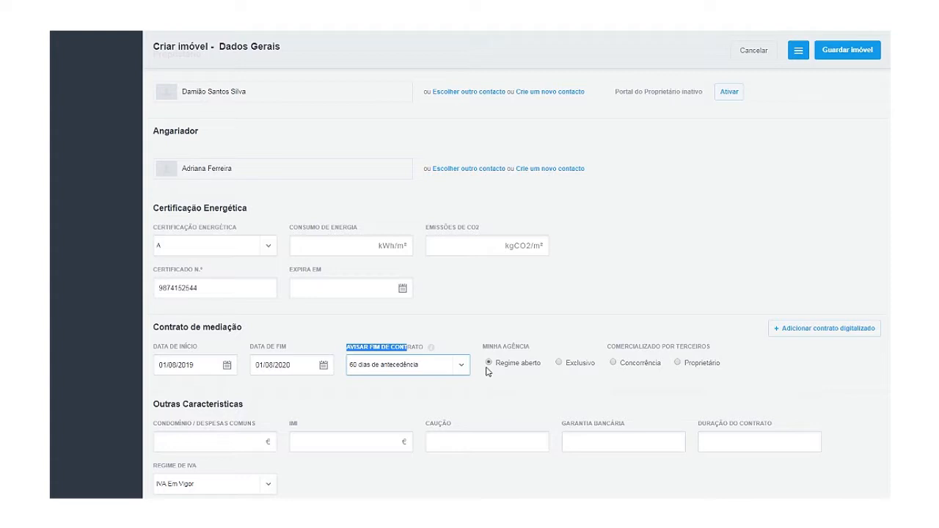
left_click(559, 363)
Enter 72,50 € in the Condomínio / Despesas comuns field.
scroll(337, 439, "down", 1)
scroll(337, 439, "down", 1)
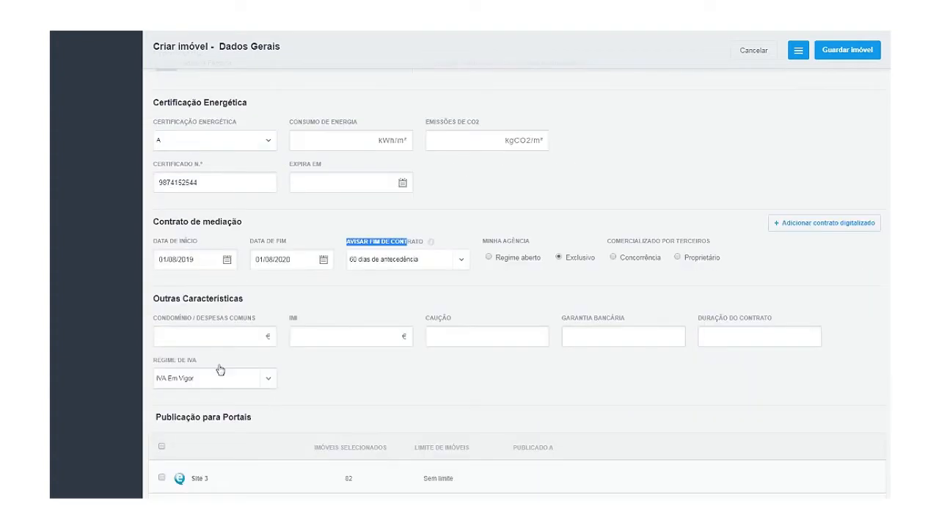
left_click(155, 338)
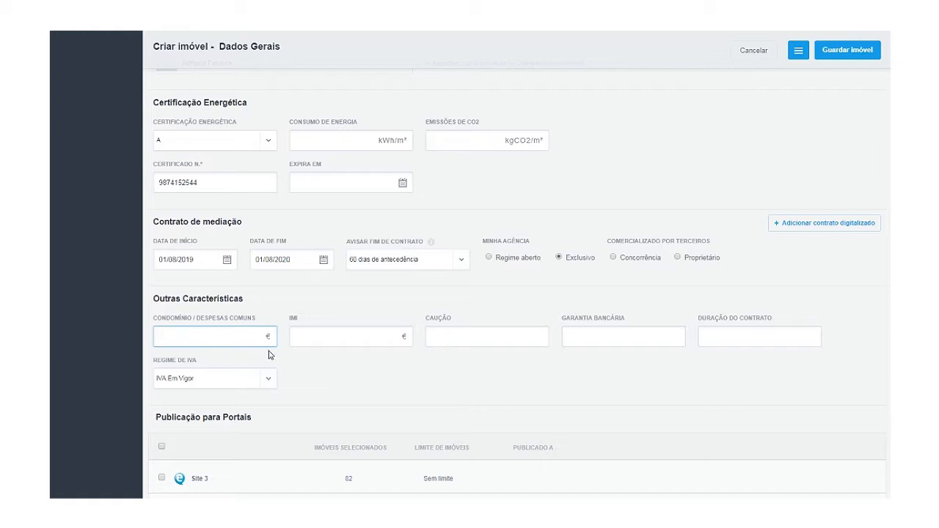
type("725")
key("BackSpace")
type(",50")
left_click(305, 357)
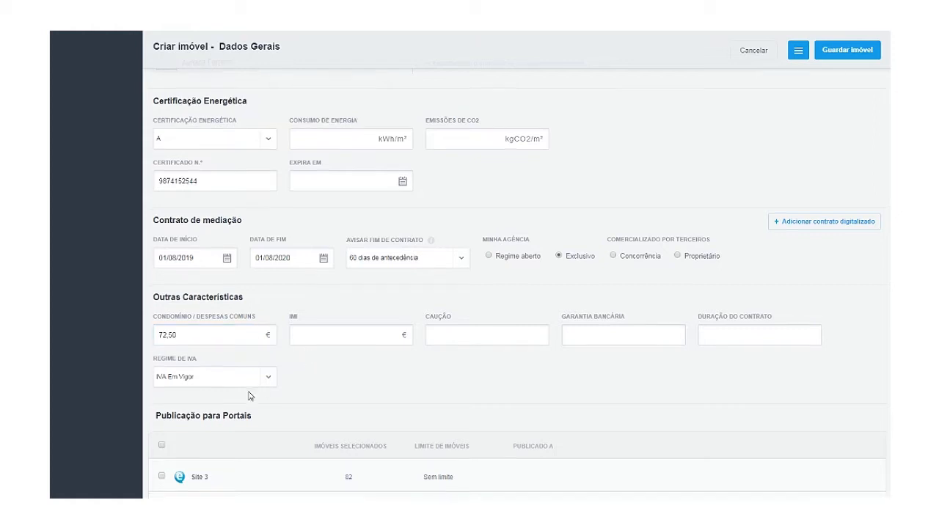
scroll(260, 318, "down", 3)
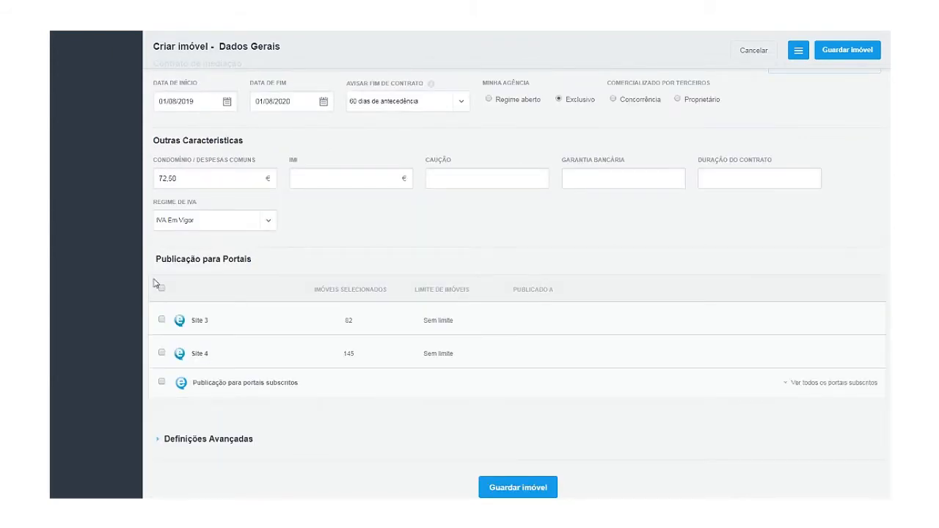
Tick Site 3 and Site 4 under Publicação para Portais and list all subscribed portals.
left_click_drag(156, 262, 268, 272)
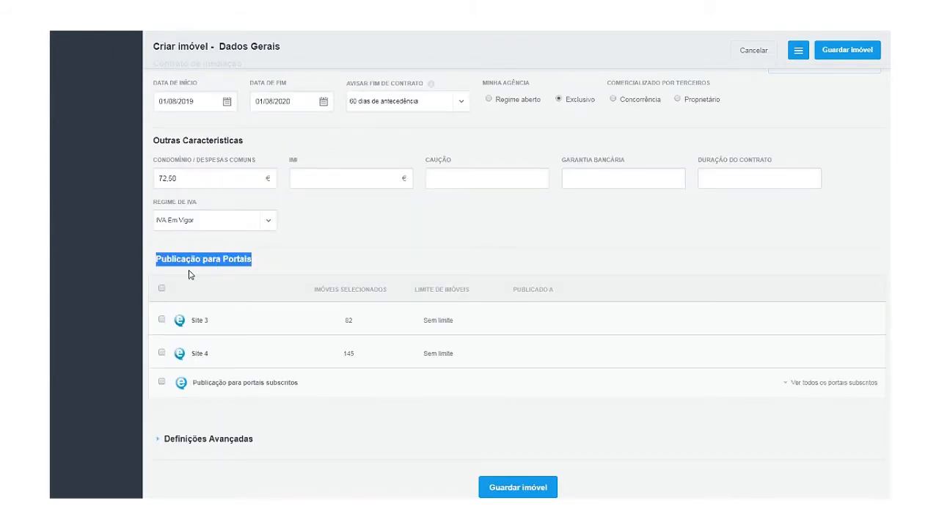
left_click(162, 321)
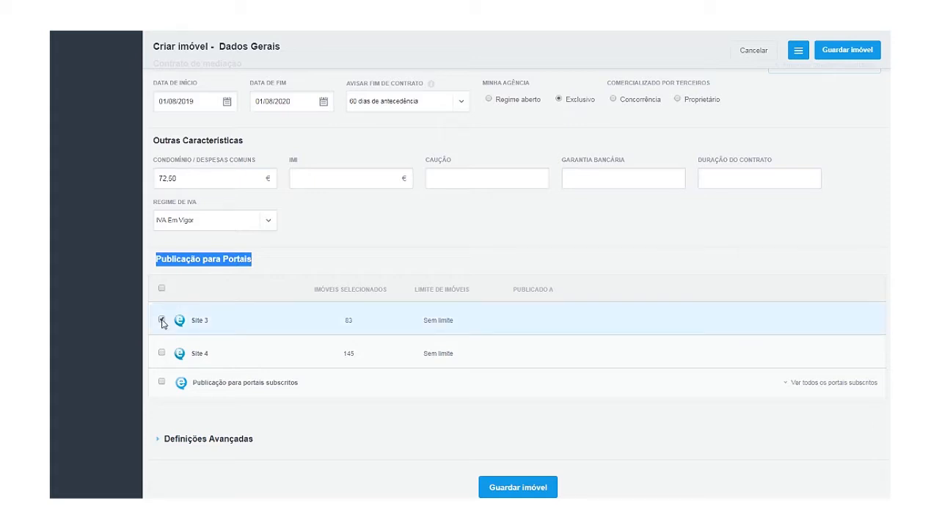
left_click(161, 353)
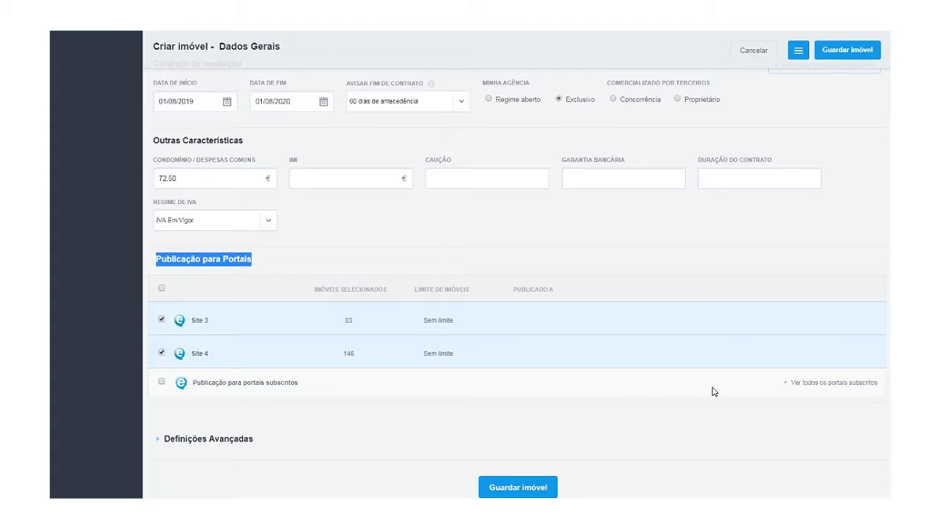
left_click(804, 391)
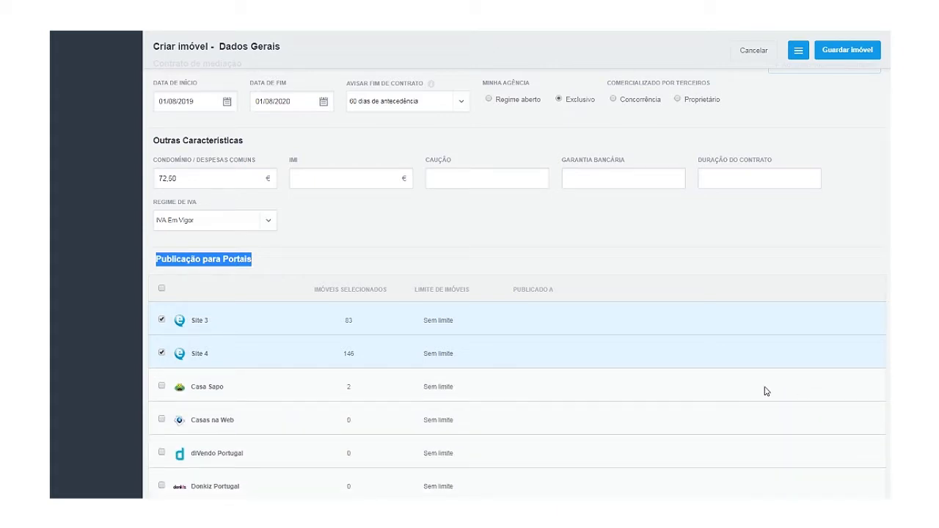
Clear the other portal selections so only Site 3 remains checked.
scroll(707, 392, "down", 3)
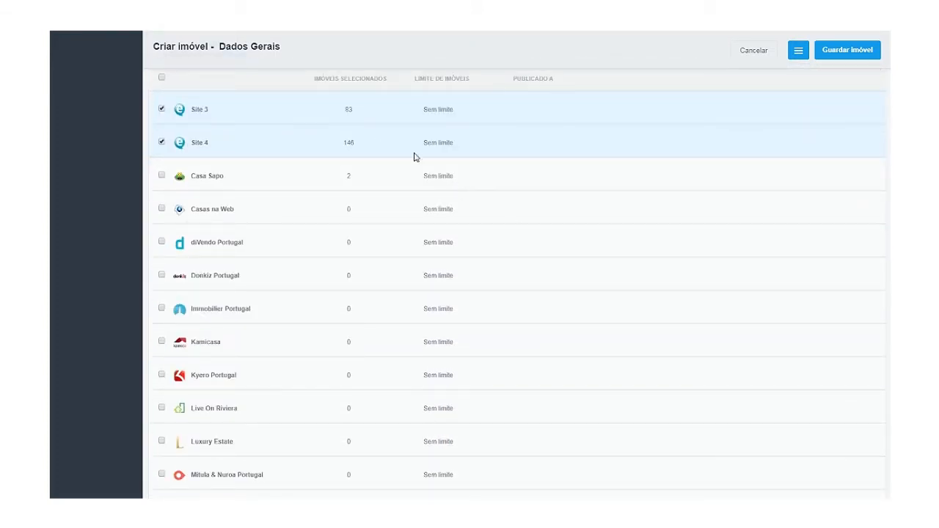
scroll(326, 146, "up", 1)
scroll(325, 146, "up", 2)
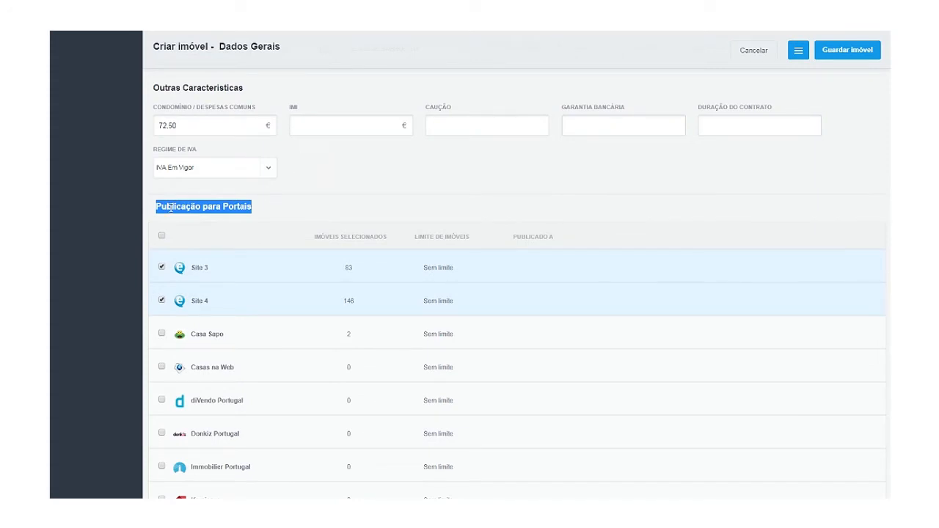
left_click(162, 236)
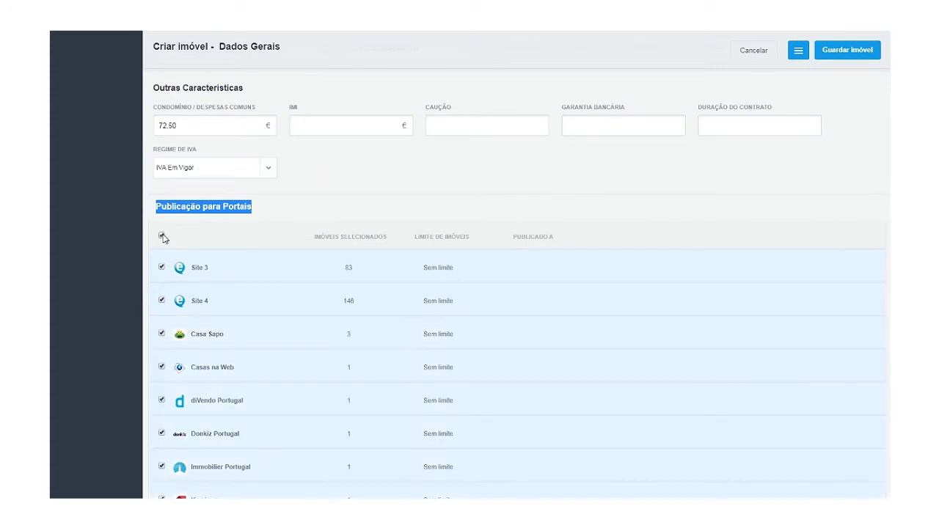
left_click(162, 237)
left_click(161, 267)
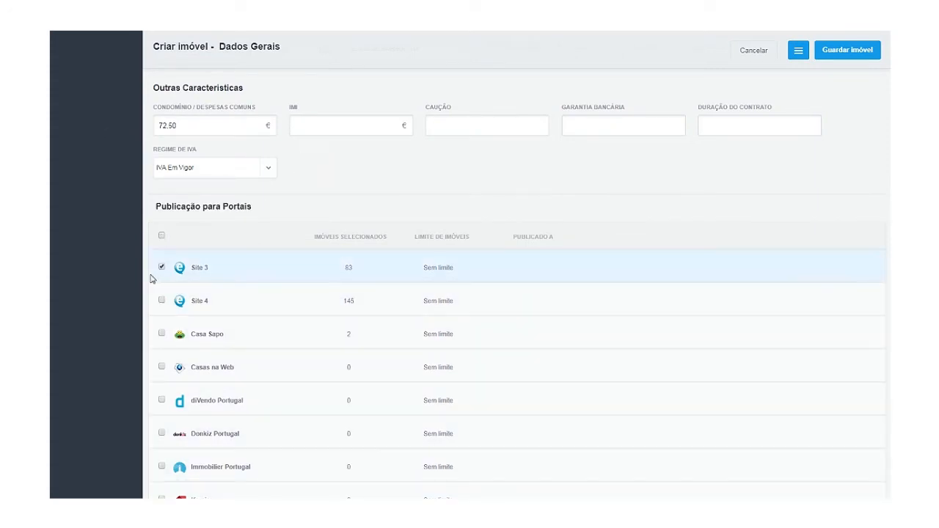
left_click(162, 301)
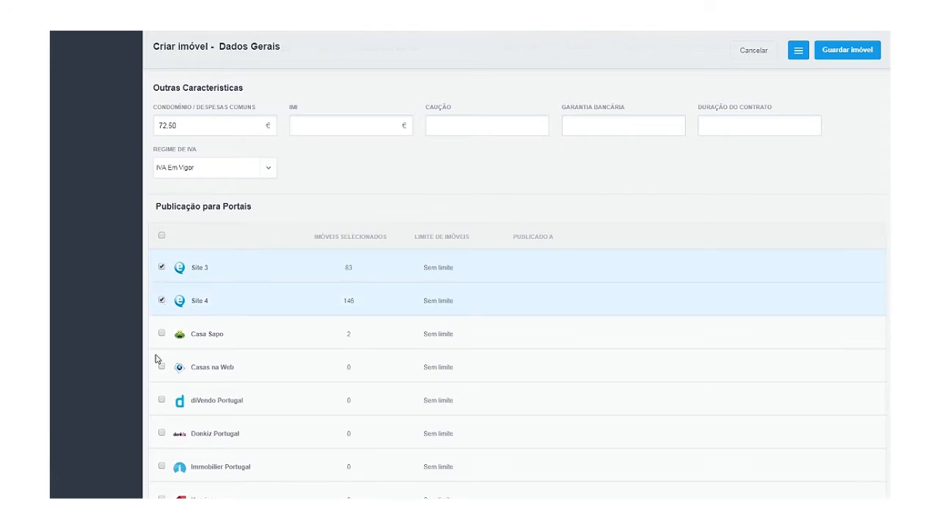
left_click(160, 335)
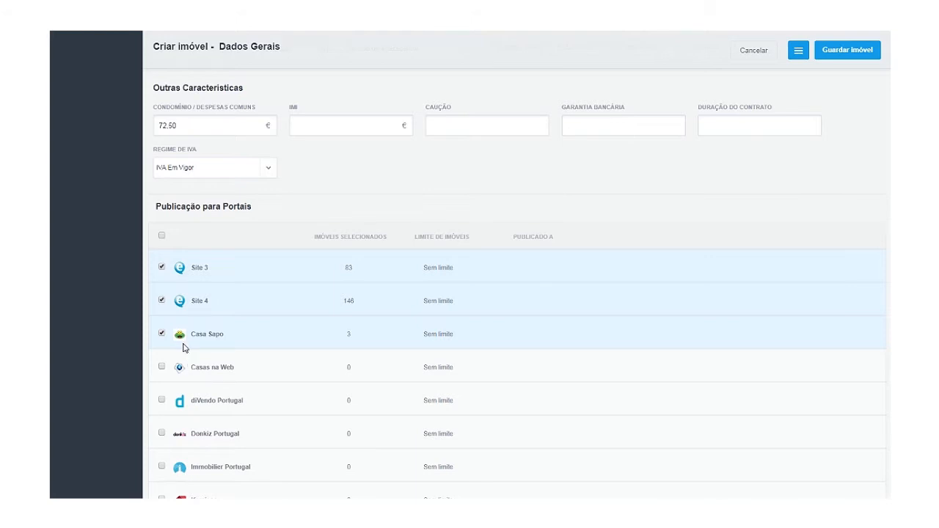
left_click(163, 334)
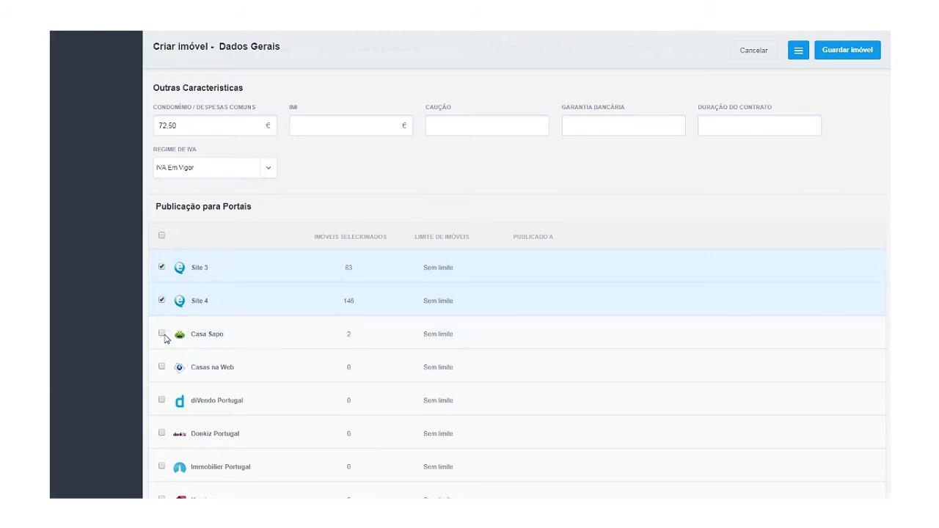
left_click(163, 302)
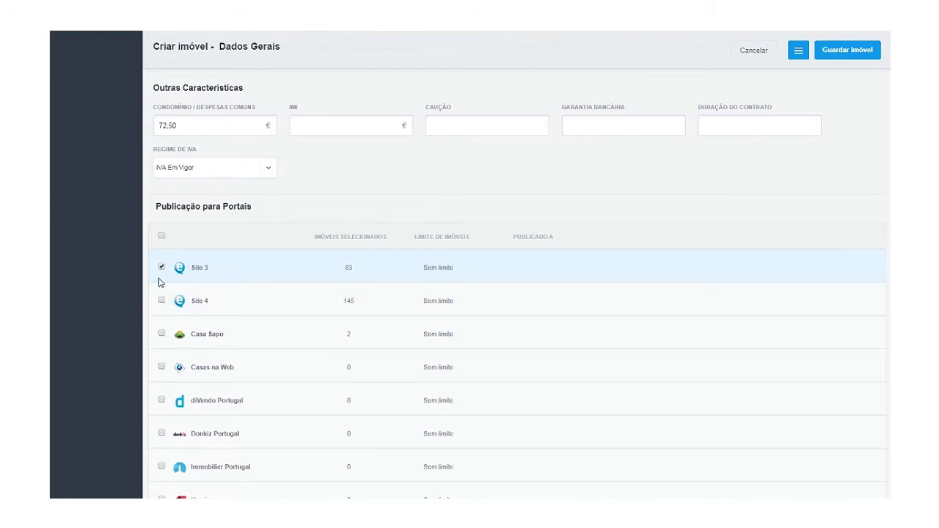
scroll(187, 297, "down", 15)
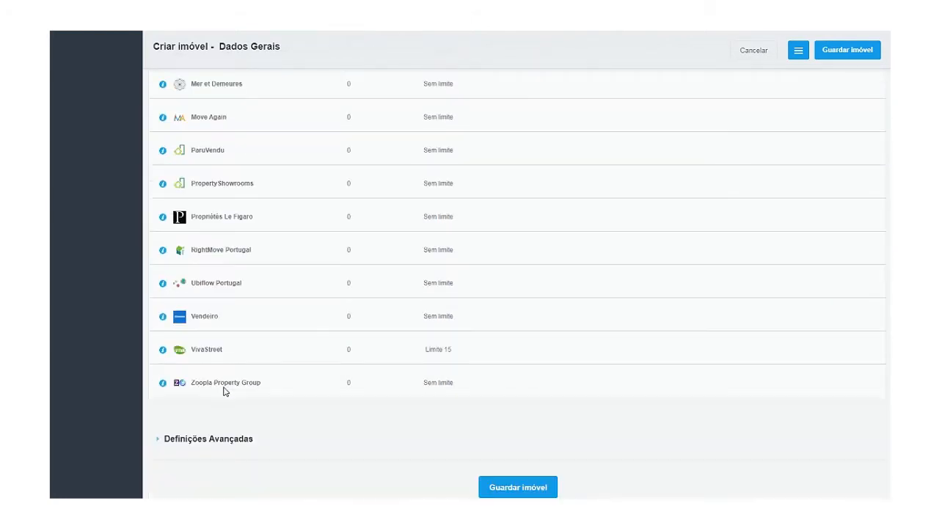
Expand Definições Avançadas and show the Tipo de placa publicitária choices.
left_click(204, 443)
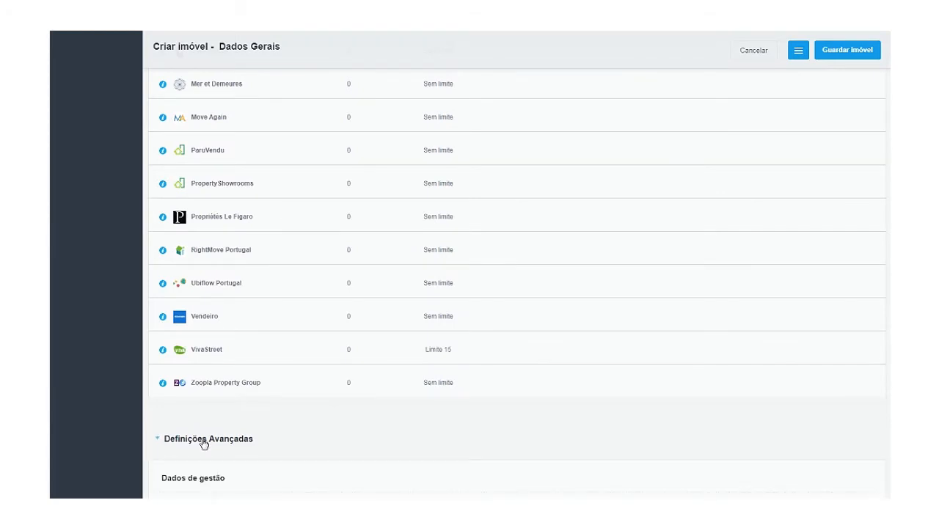
scroll(203, 444, "down", 4)
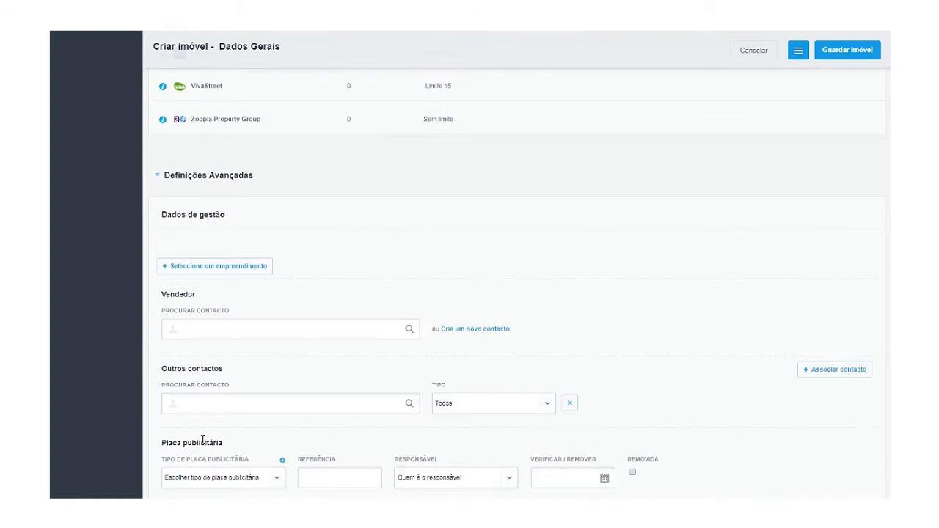
left_click(233, 483)
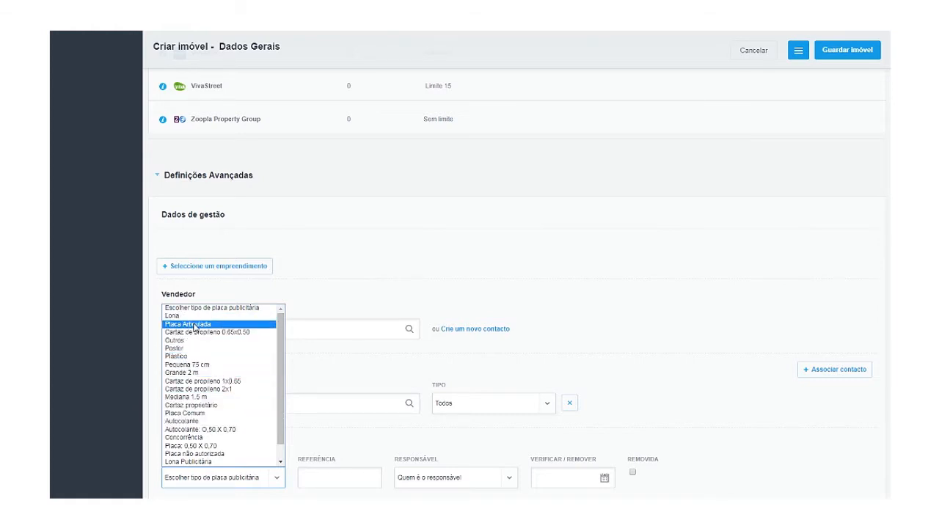
Make the advertising sign a Placa Articulada with reference 83.
left_click(195, 324)
left_click(314, 475)
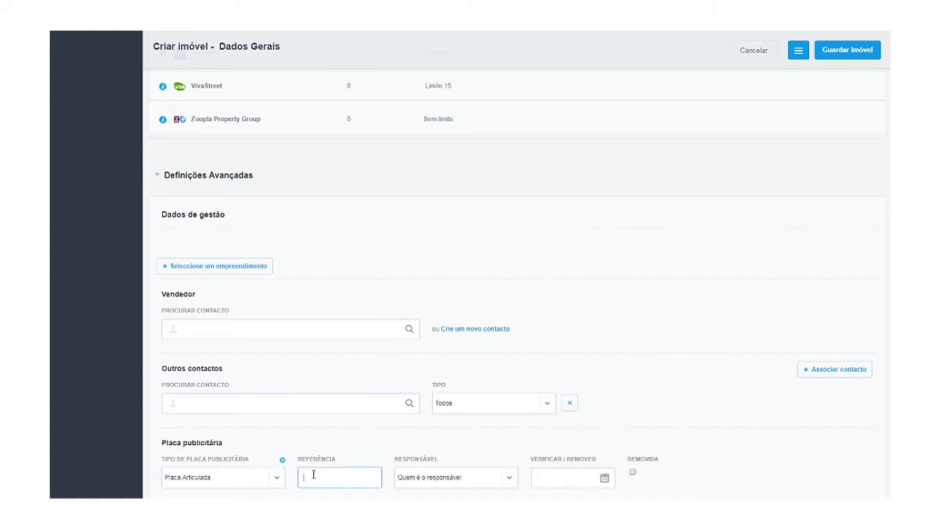
type("83")
Assign the listing agent as the sign's Responsável, leaving the Verificar/Remover date empty.
left_click(431, 479)
scroll(433, 447, "down", 2)
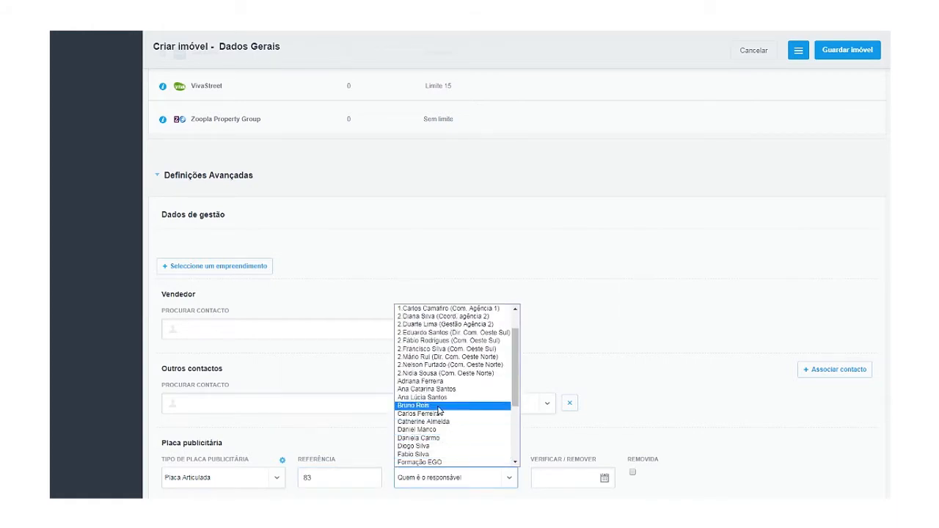
left_click(436, 383)
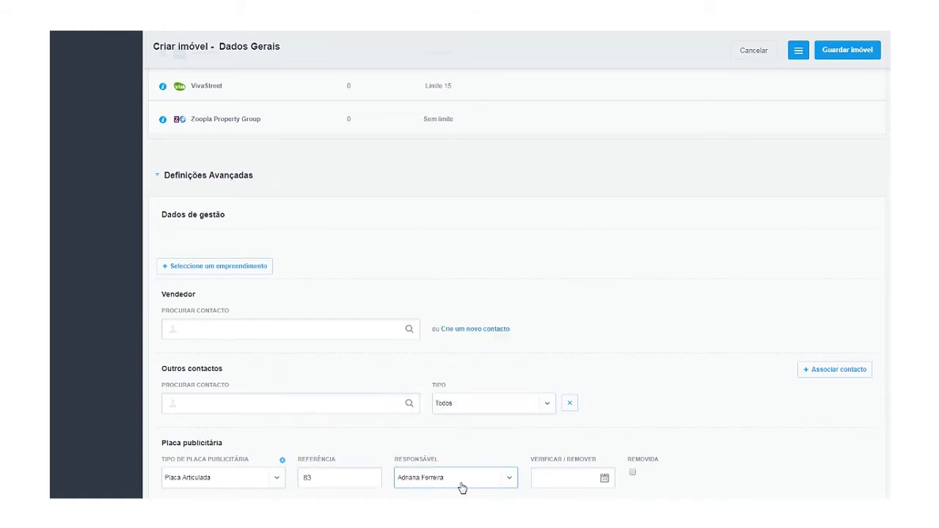
scroll(497, 498, "down", 1)
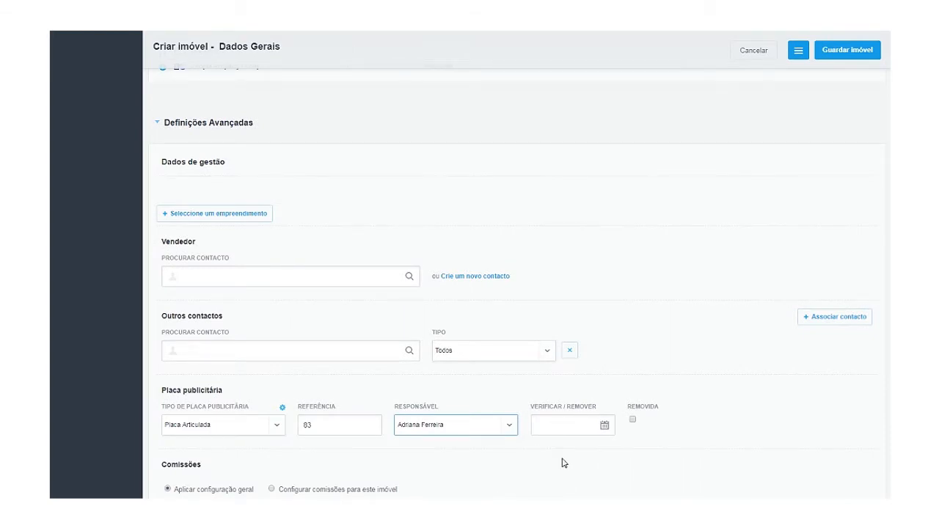
left_click(563, 429)
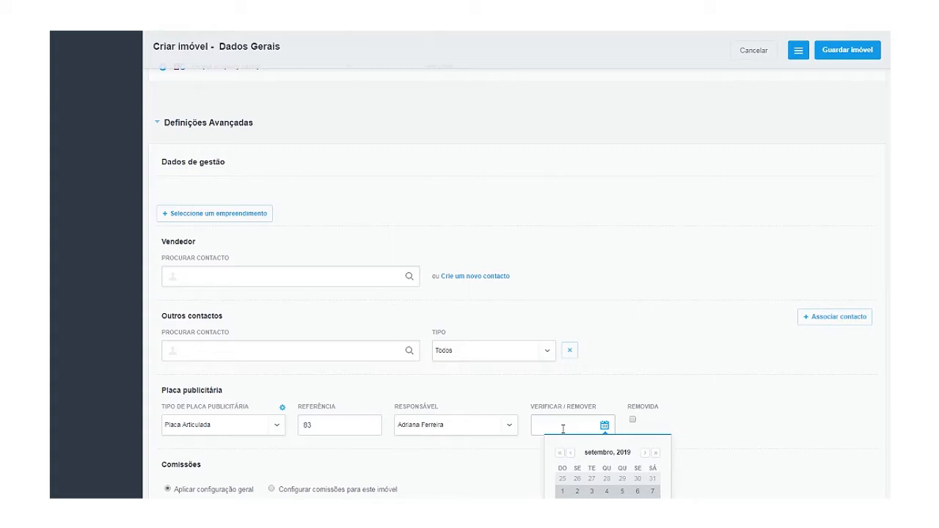
left_click(668, 433)
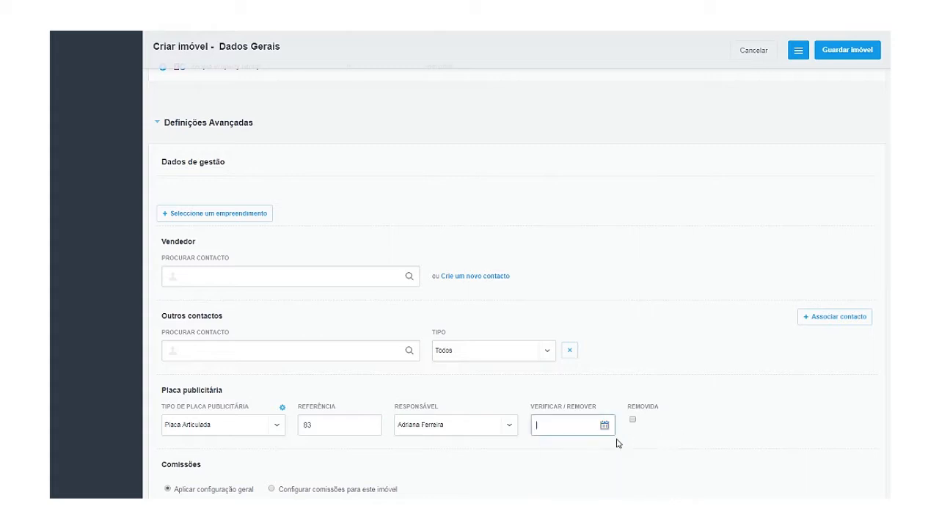
scroll(301, 445, "down", 1)
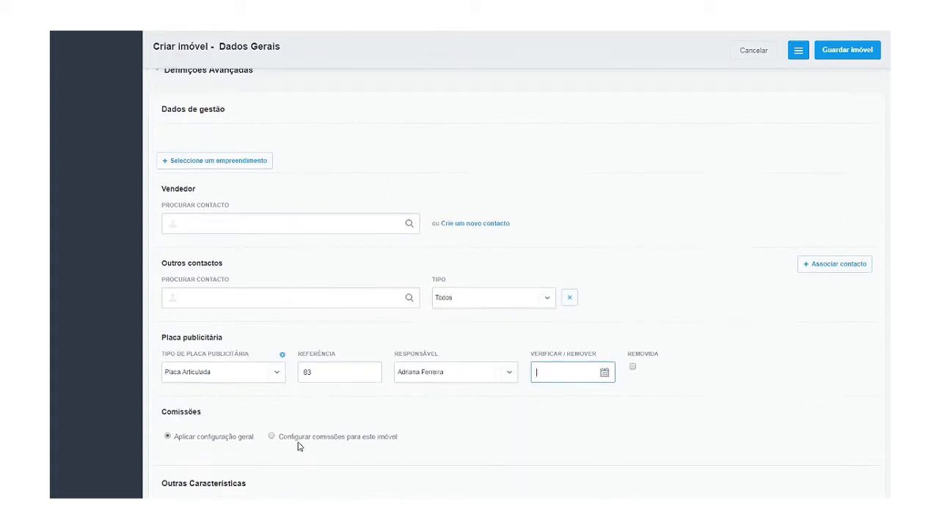
scroll(298, 446, "down", 1)
Scroll through Outras Características, Dados Privados, Licenças and Mais informações to Responsável/Equipa.
left_click_drag(161, 365, 235, 373)
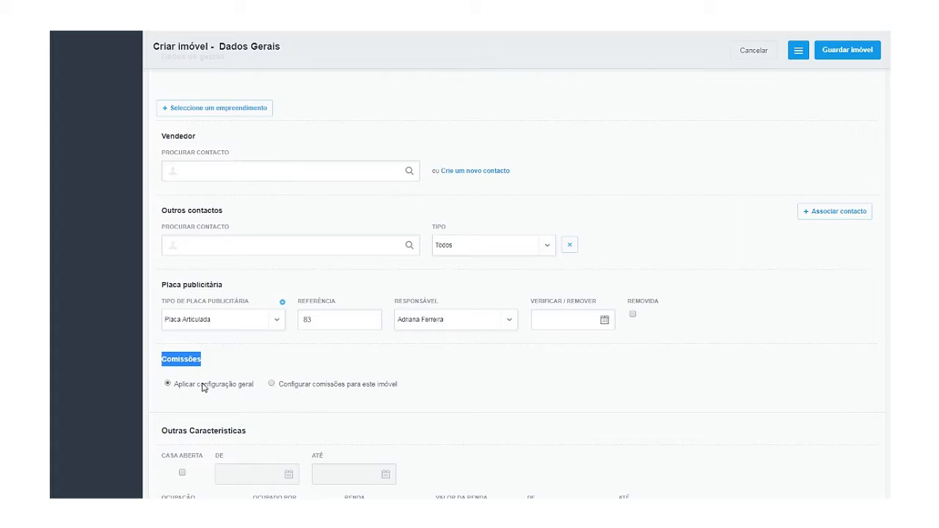
scroll(222, 425, "down", 2)
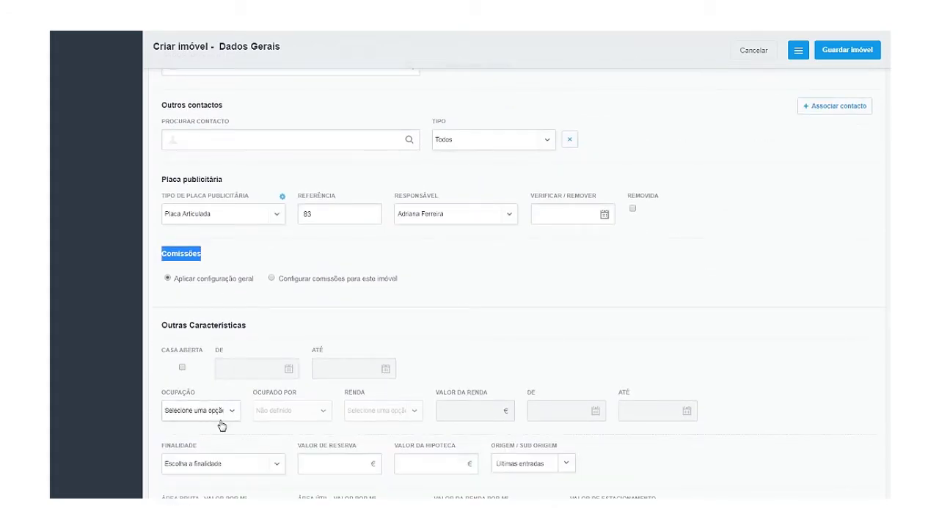
scroll(222, 426, "up", 1)
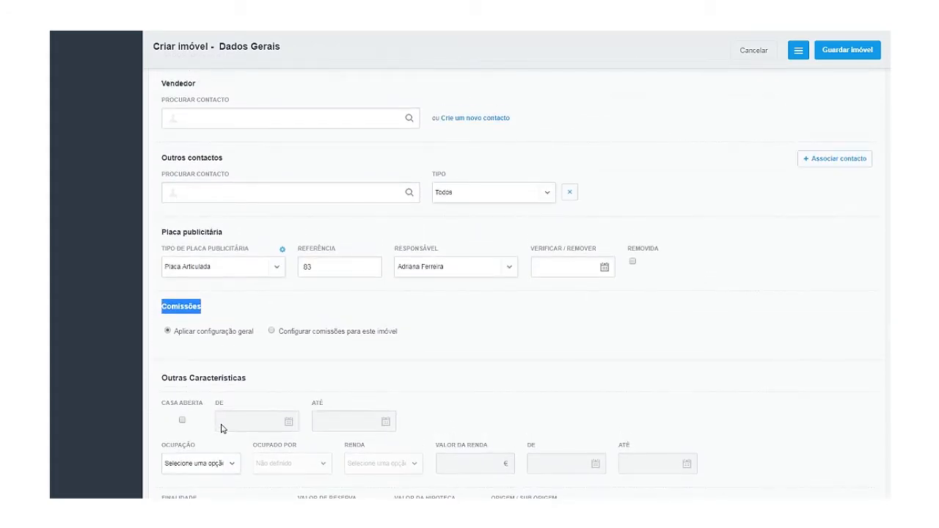
scroll(222, 427, "down", 3)
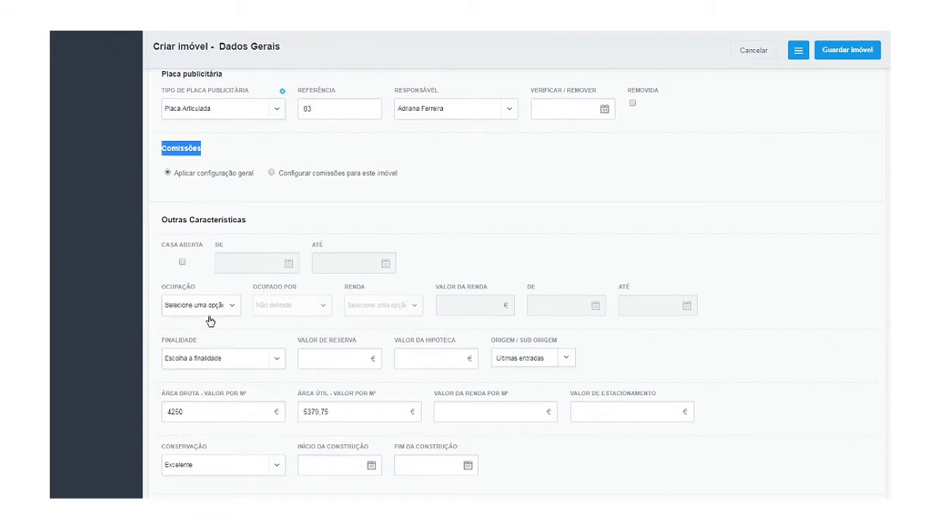
scroll(218, 362, "down", 3)
scroll(220, 367, "down", 2)
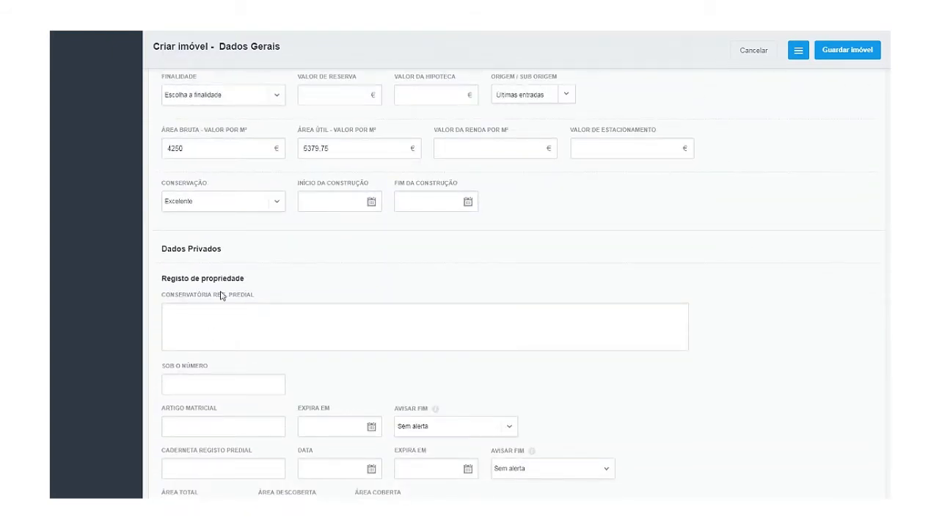
scroll(220, 389, "down", 2)
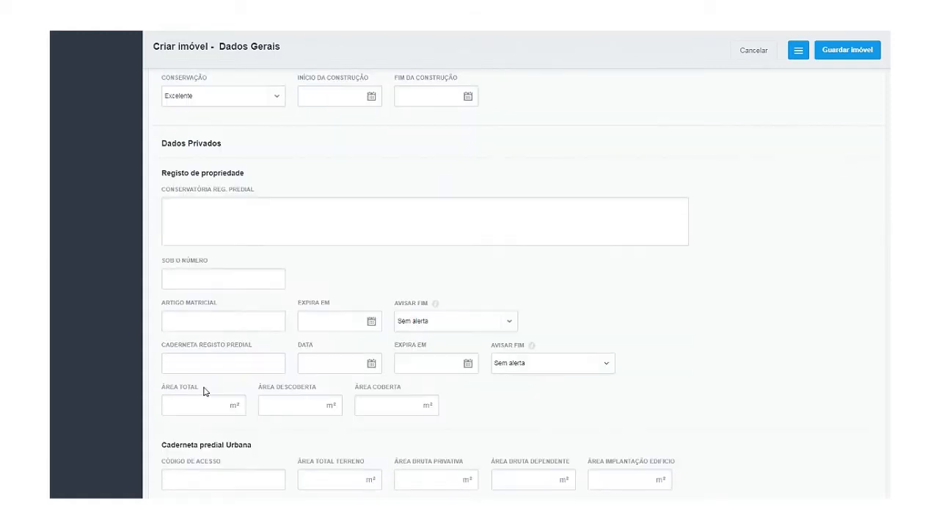
scroll(176, 400, "down", 2)
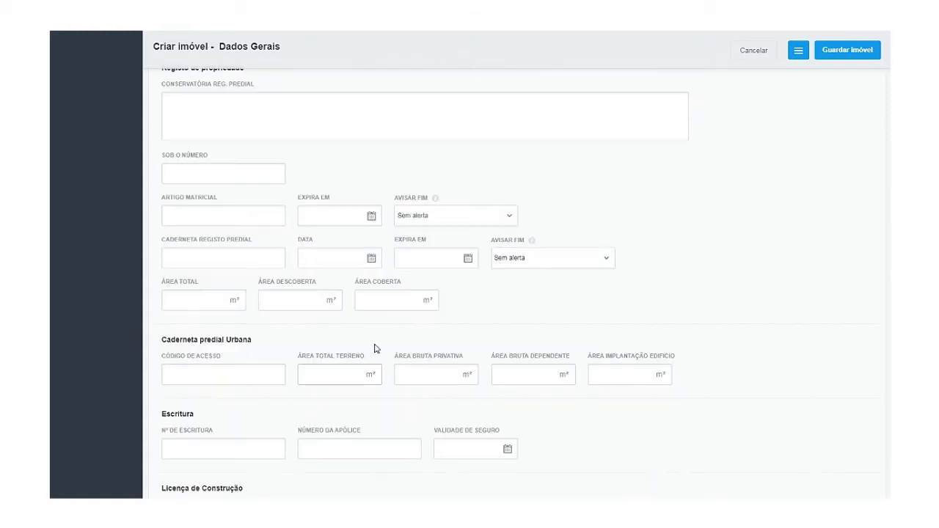
scroll(174, 380, "down", 4)
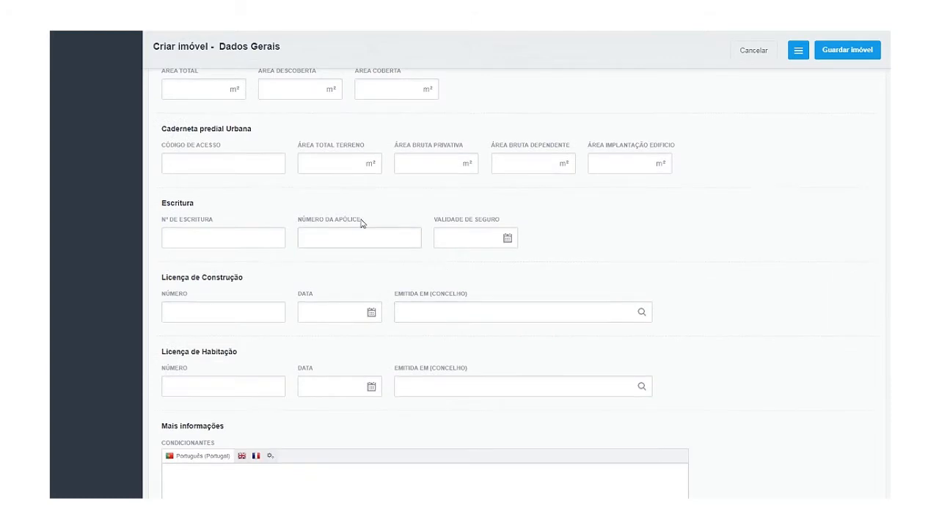
scroll(283, 344, "down", 7)
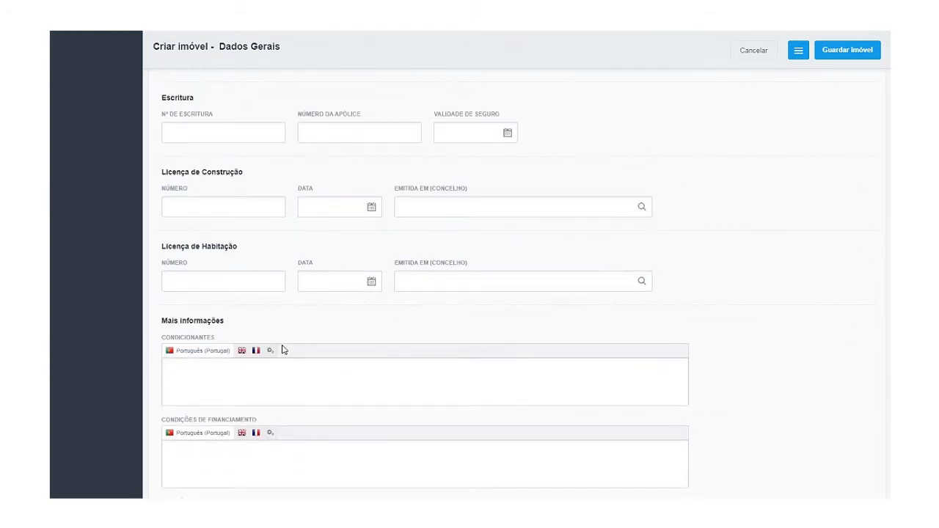
scroll(282, 345, "up", 4)
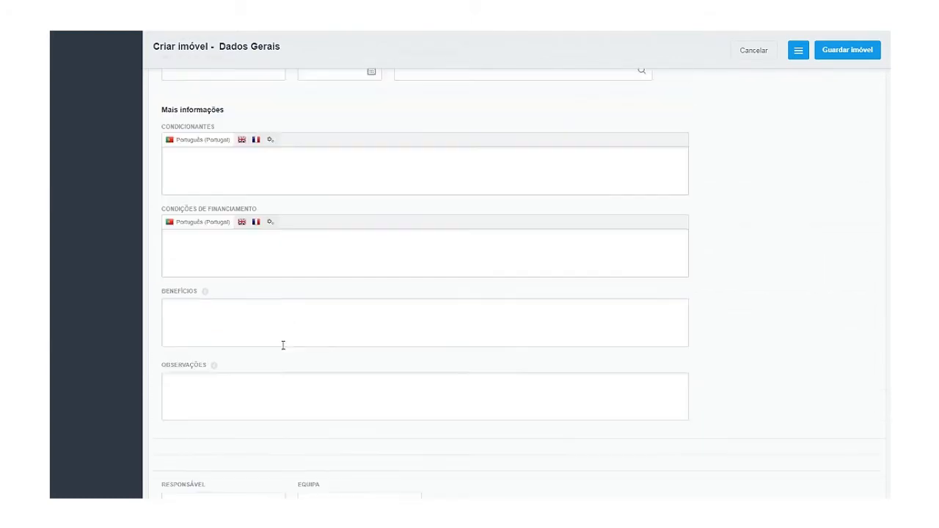
scroll(282, 345, "down", 1)
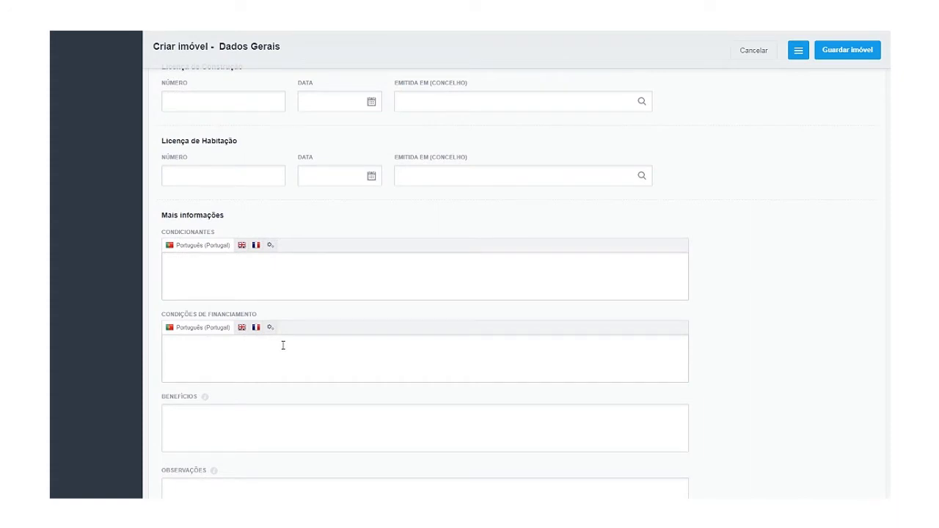
scroll(282, 344, "down", 5)
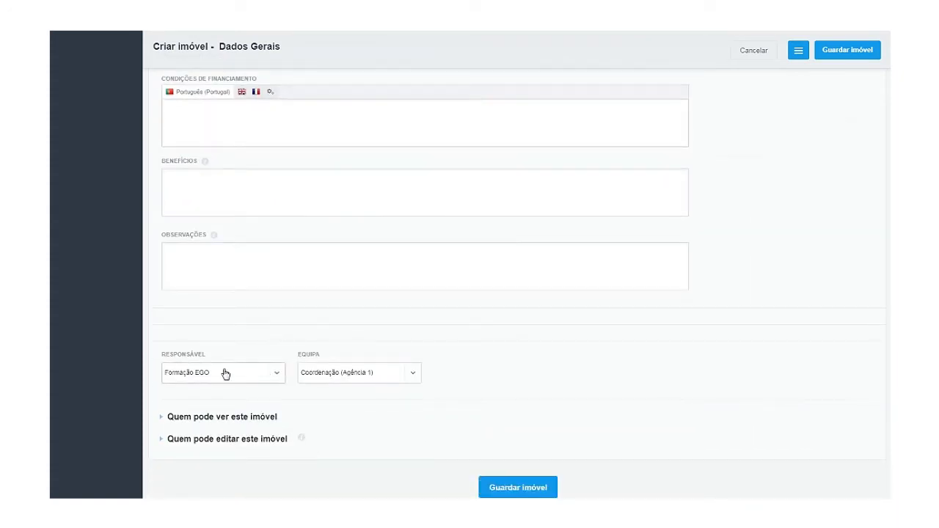
Pick a new Responsável agent and briefly expand the 'Quem pode ver este imóvel' options.
left_click(196, 376)
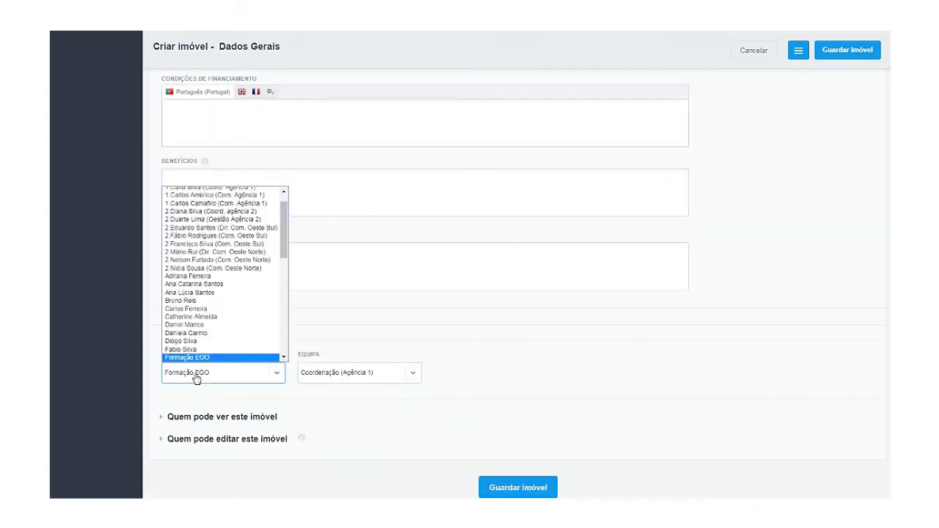
left_click(211, 276)
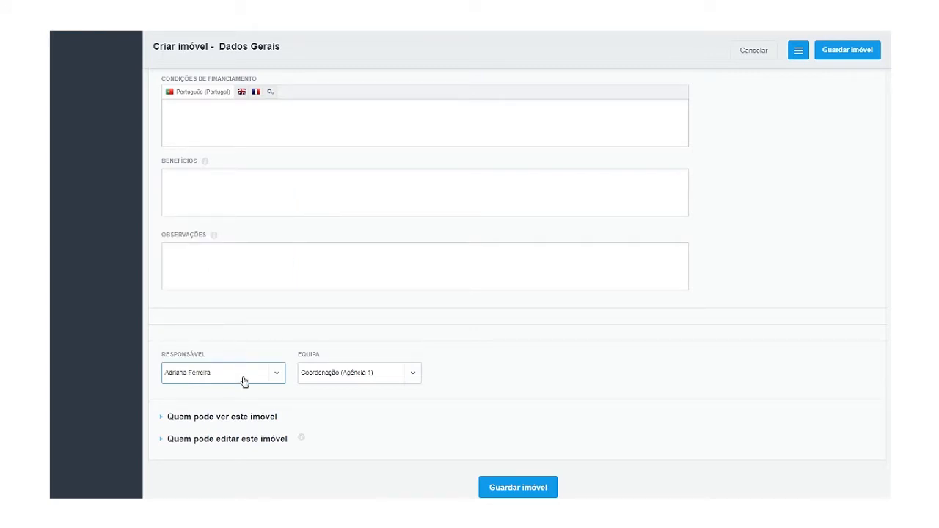
left_click(237, 425)
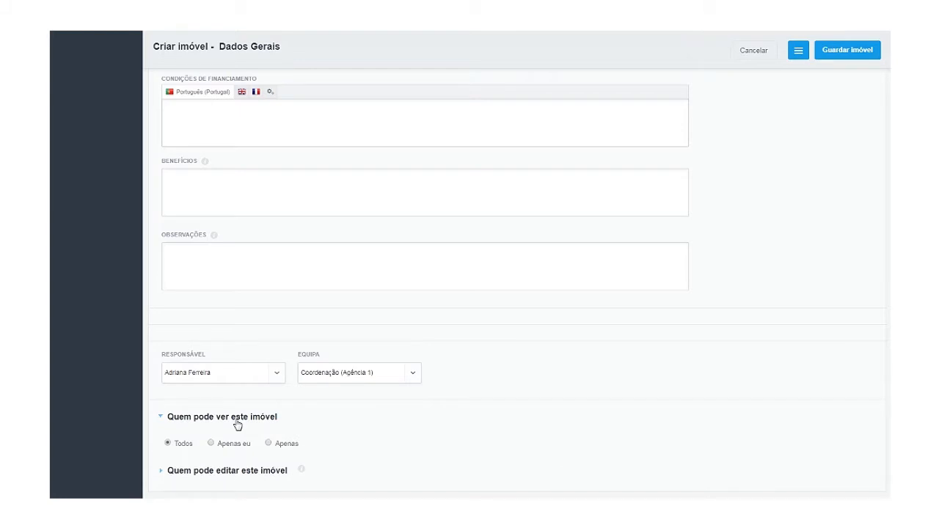
left_click(237, 423)
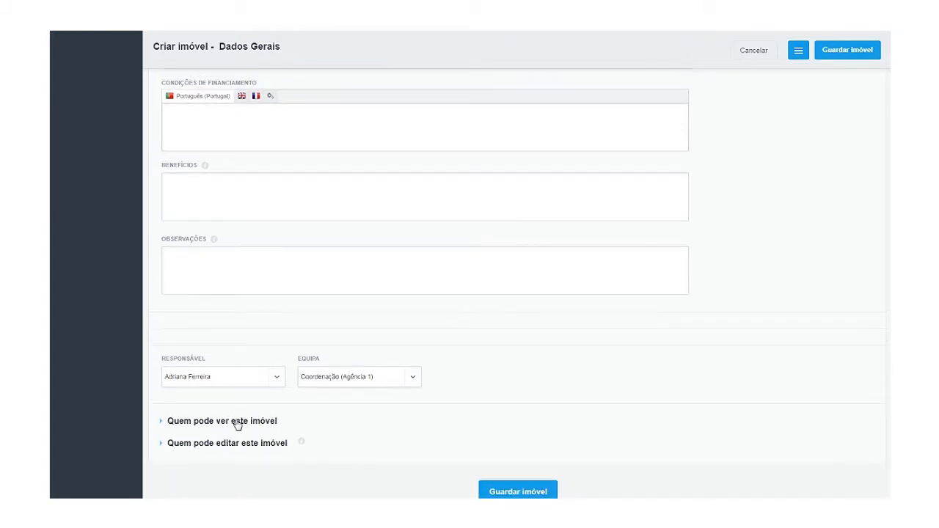
scroll(236, 419, "up", 4)
scroll(284, 418, "up", 10)
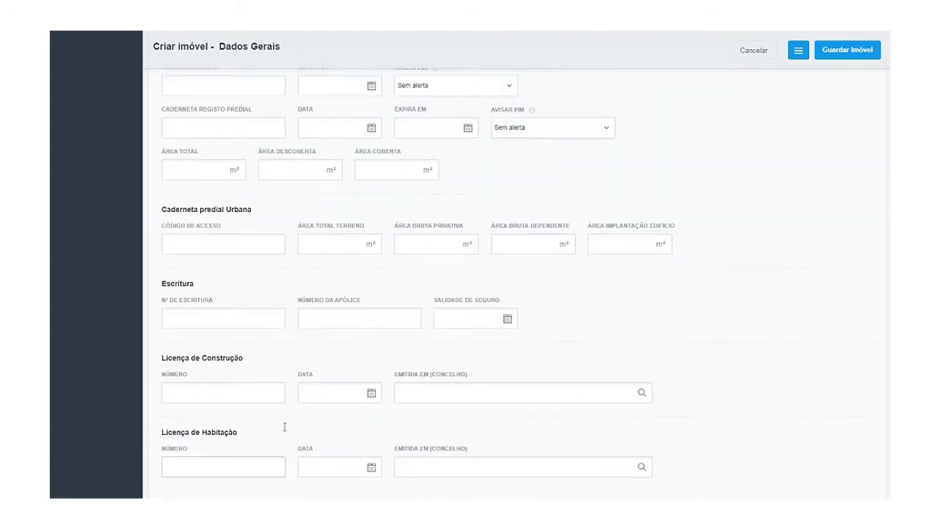
Review the completed apartment form and save the Apartamento T1 listing at 425 000 €.
scroll(286, 432, "up", 12)
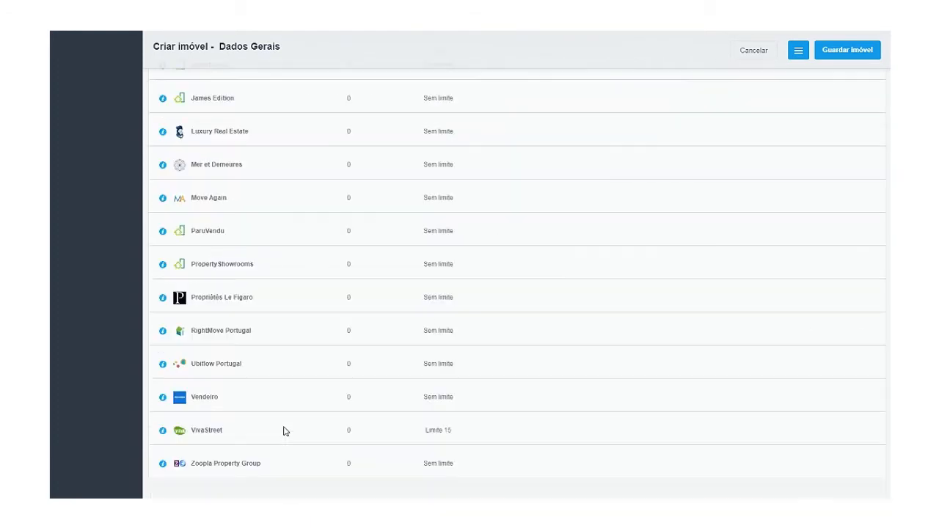
scroll(285, 431, "up", 15)
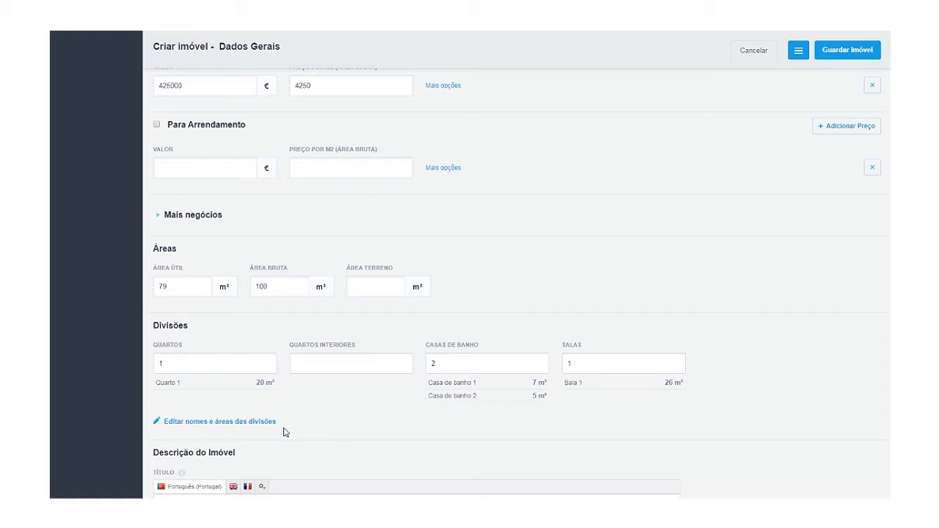
scroll(285, 432, "up", 5)
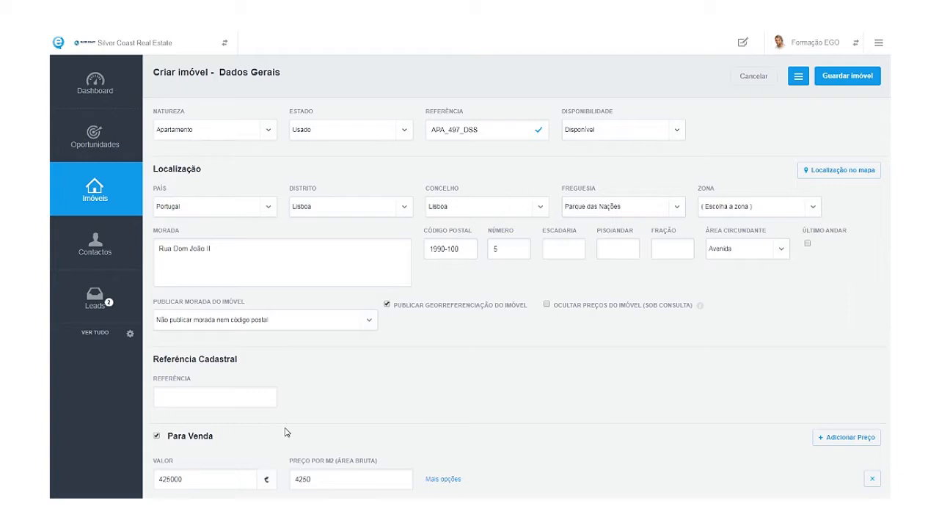
scroll(287, 436, "down", 3)
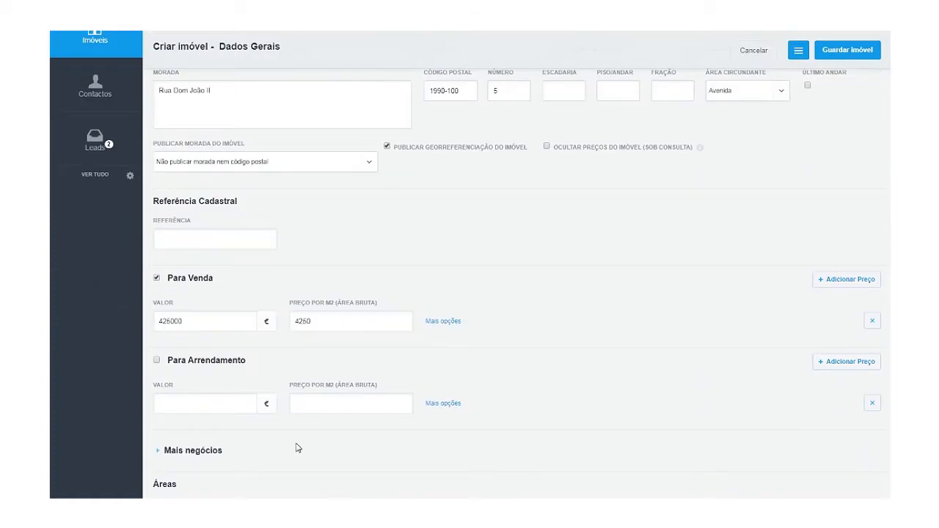
scroll(297, 448, "down", 1)
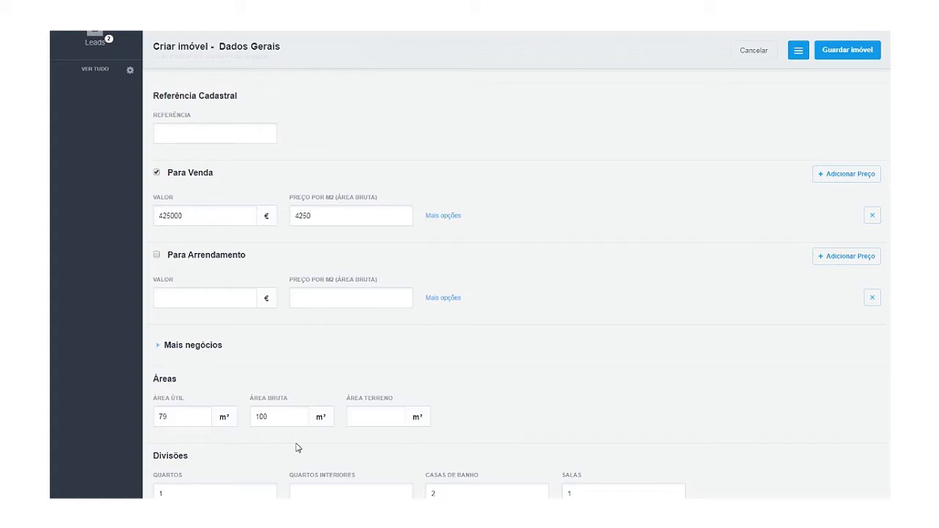
scroll(415, 441, "up", 4)
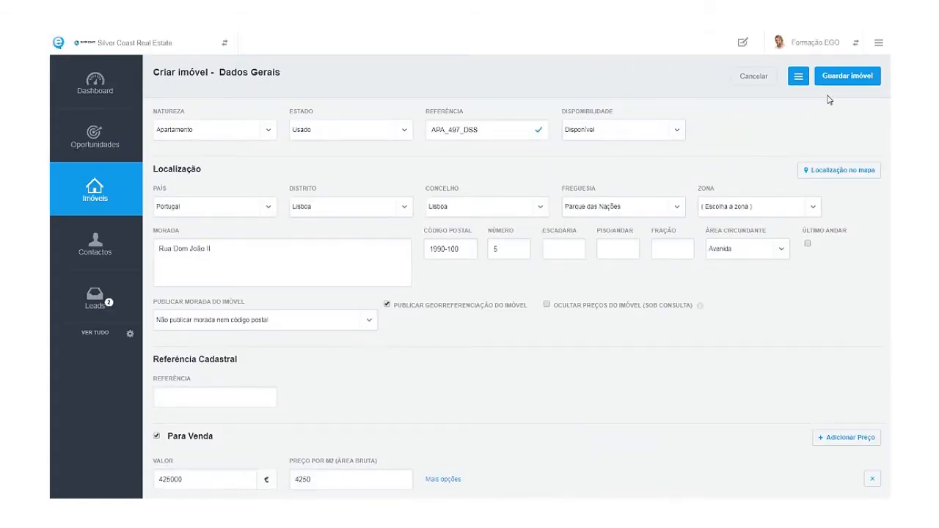
scroll(731, 293, "down", 20)
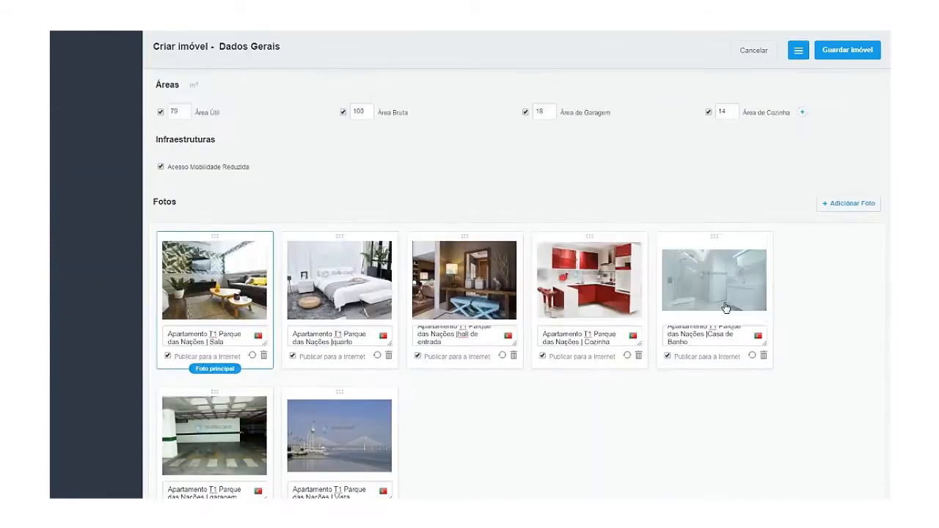
scroll(725, 307, "down", 20)
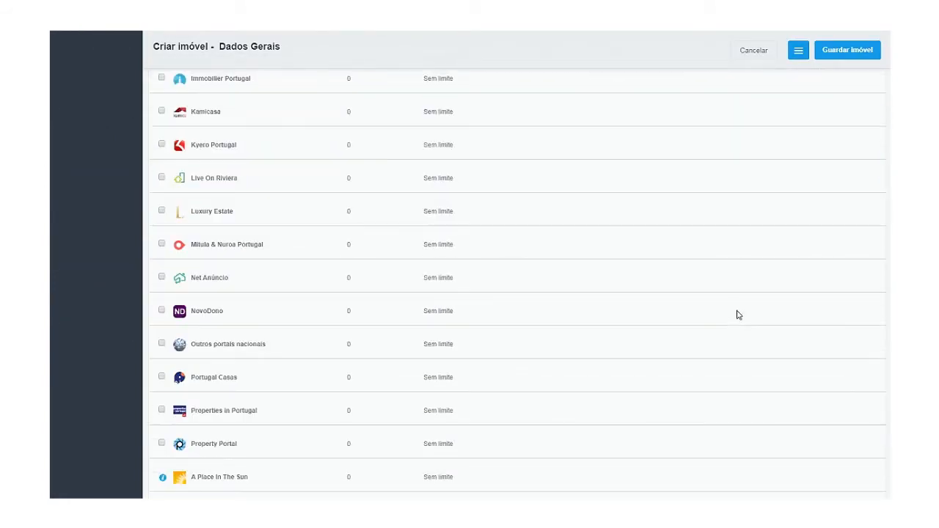
scroll(738, 315, "down", 20)
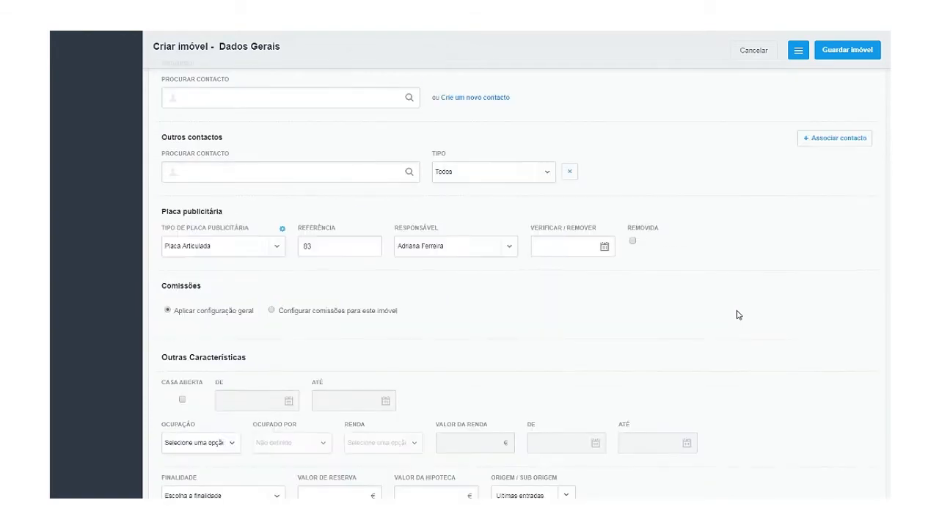
scroll(739, 315, "down", 15)
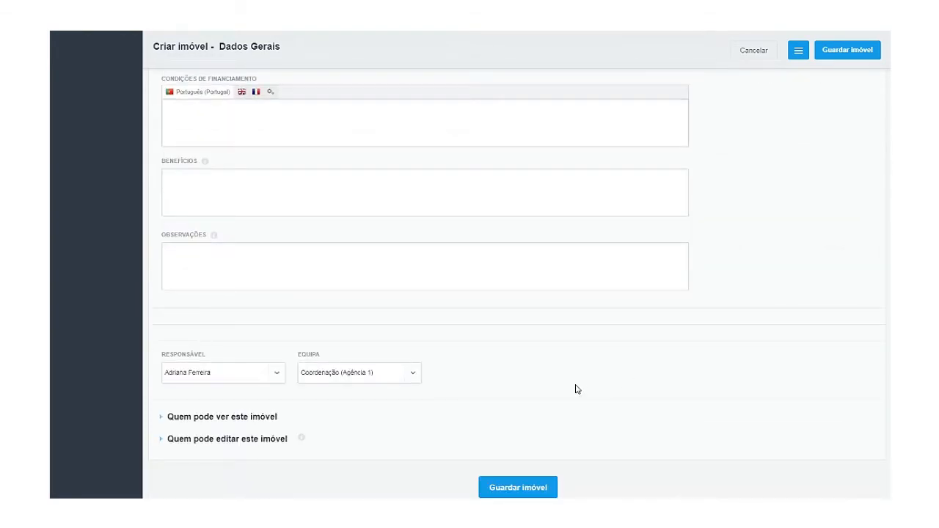
left_click(521, 490)
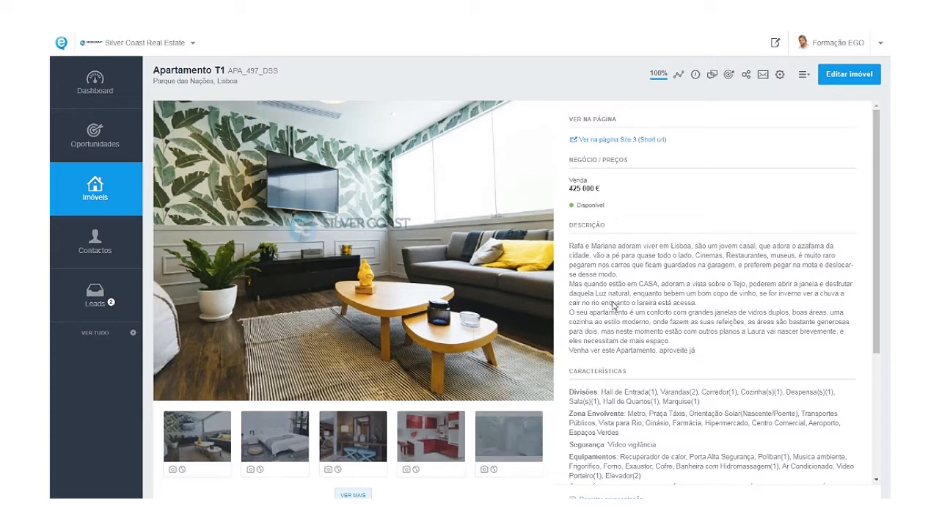
Start Criar folheto from the Acções menu of apartment APA_497_DSS.
left_click(803, 75)
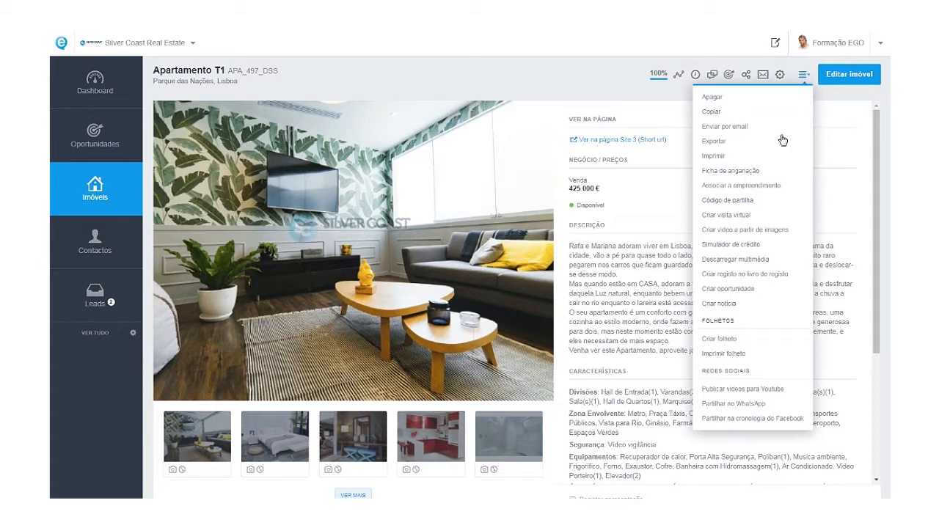
left_click(719, 340)
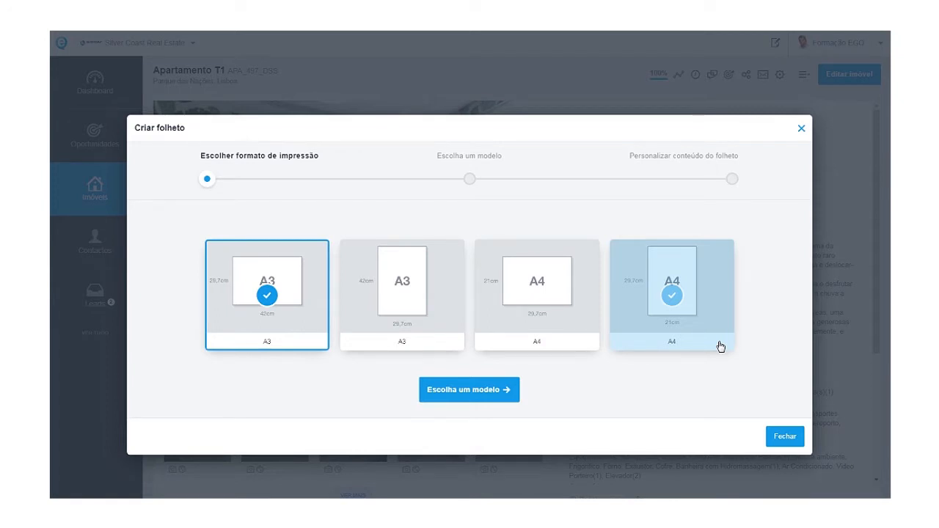
Choose A4 portrait format and the SilverCoastA4V_01 template, then proceed to Personalizar modelo.
left_click(671, 307)
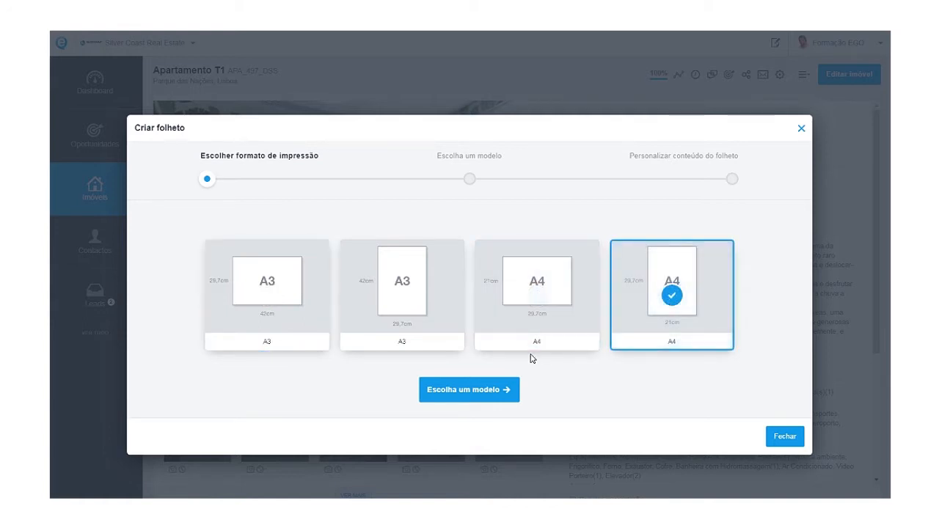
left_click(493, 389)
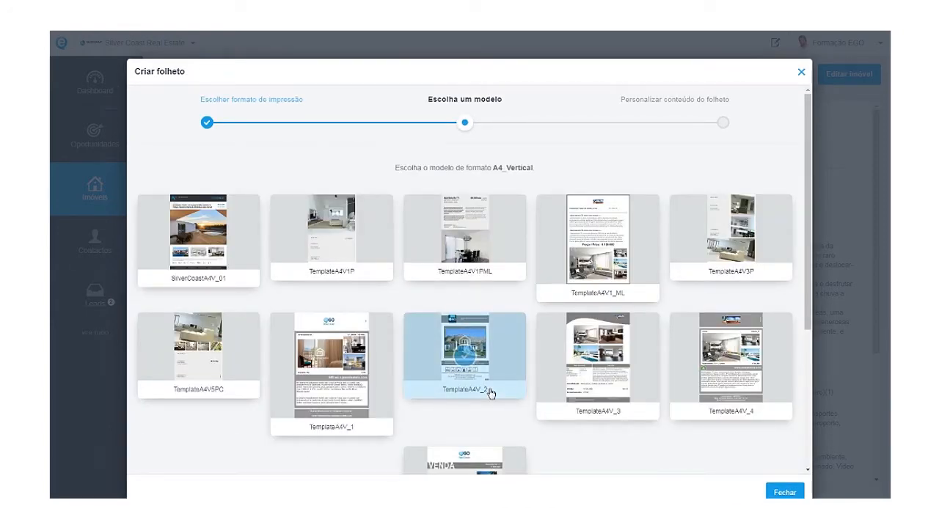
left_click(380, 400)
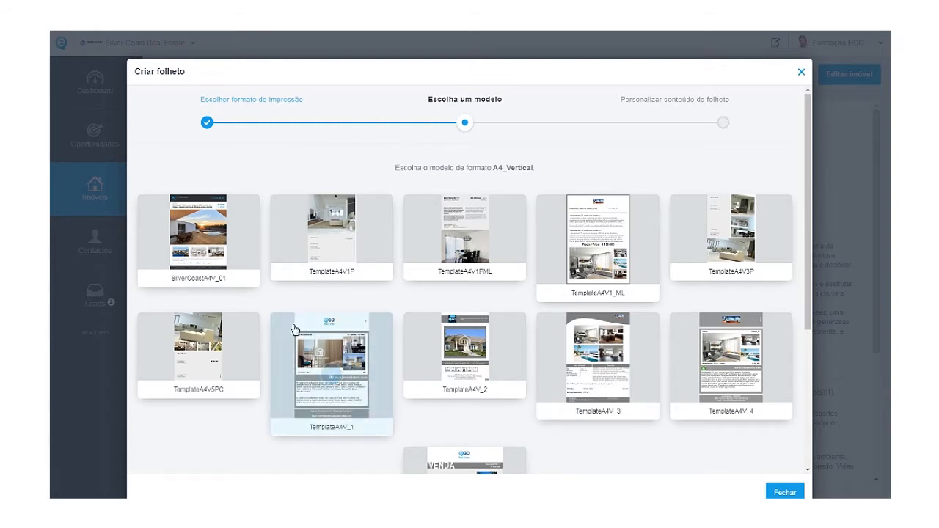
left_click(235, 279)
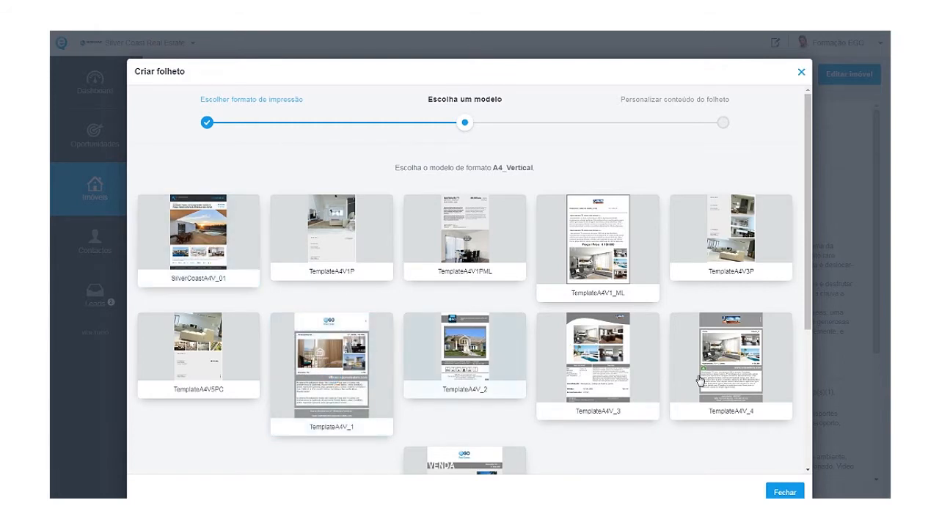
left_click(208, 244)
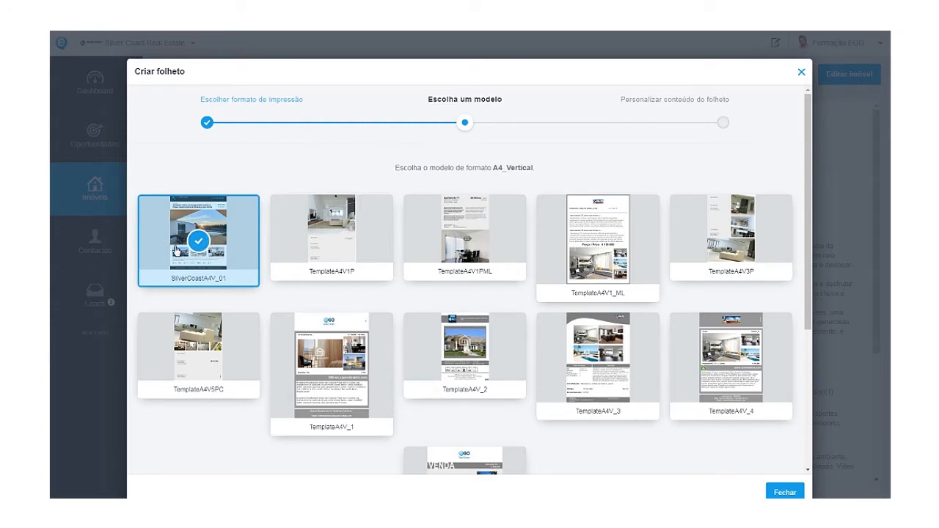
scroll(638, 466, "down", 3)
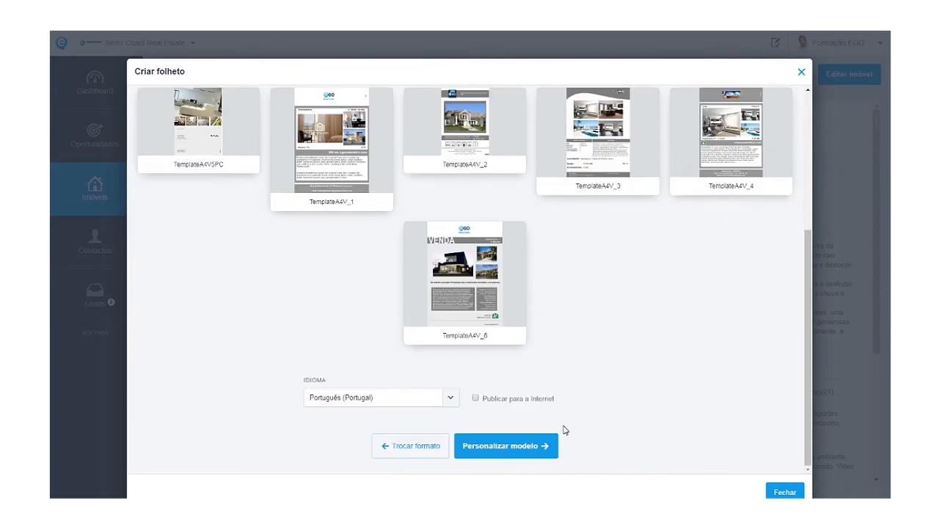
left_click(507, 449)
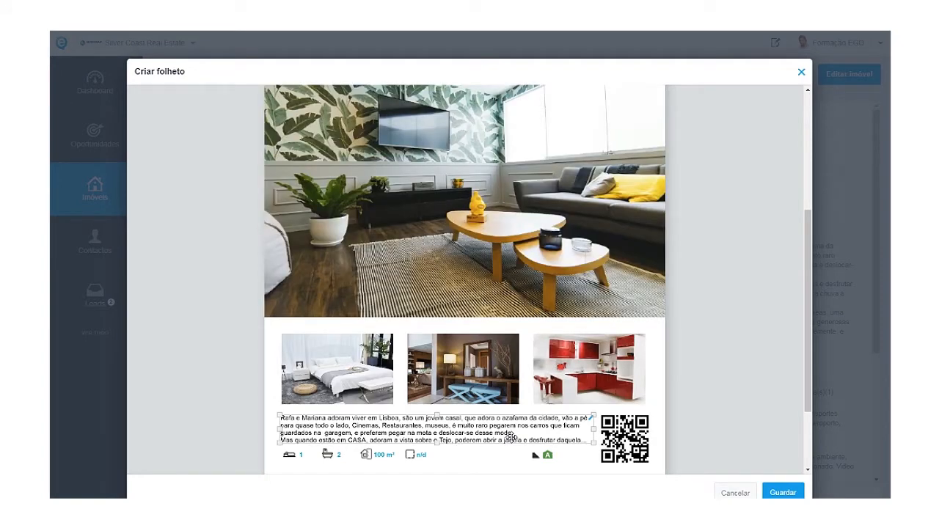
Delete the Texto Livre placeholder from the brochure header and save the empty text.
scroll(499, 348, "up", 5)
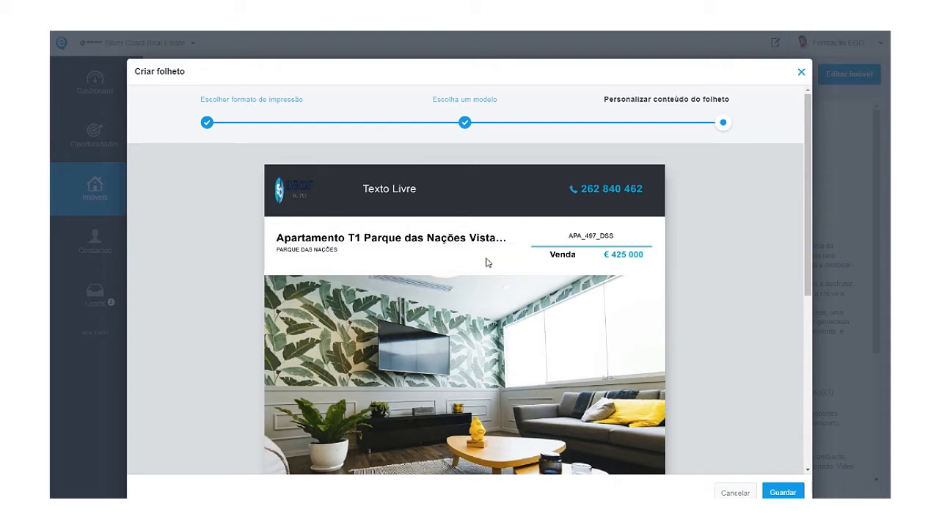
left_click(383, 188)
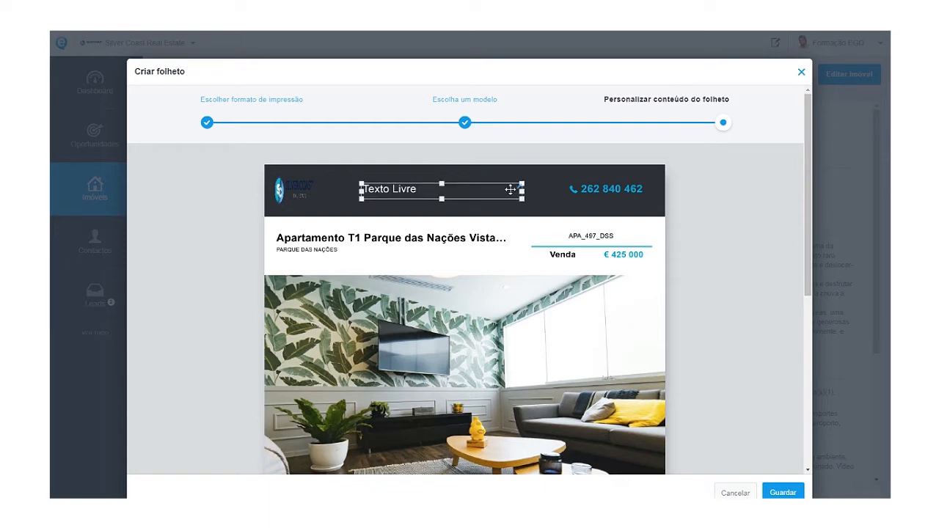
left_click(520, 189)
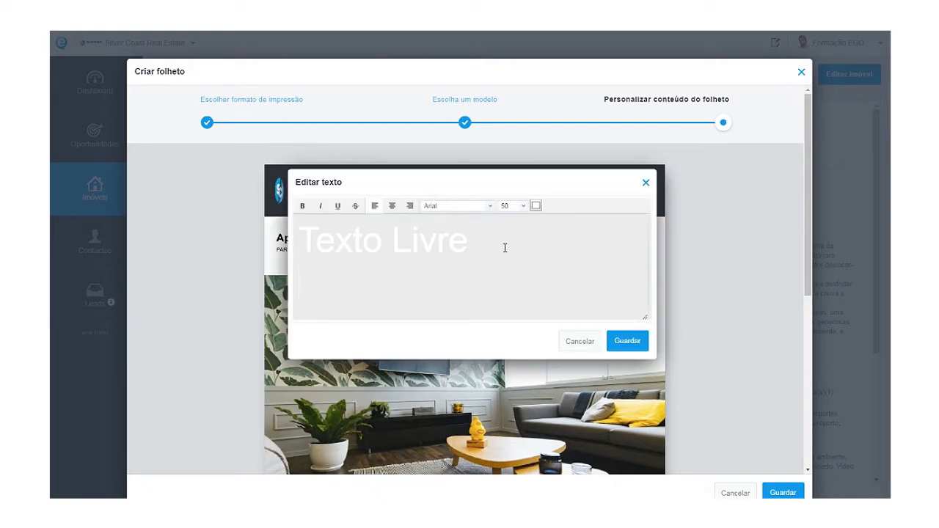
left_click_drag(505, 249, 295, 234)
key("BackSpace")
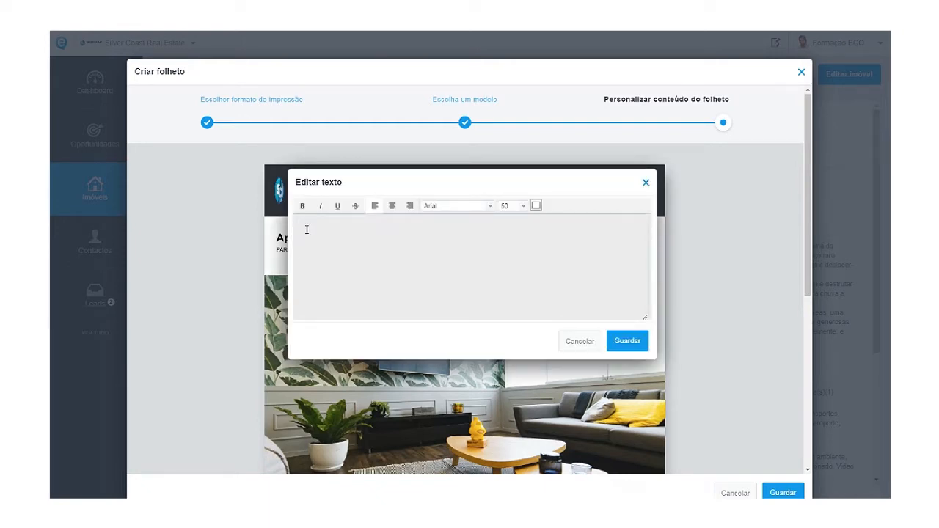
left_click(620, 342)
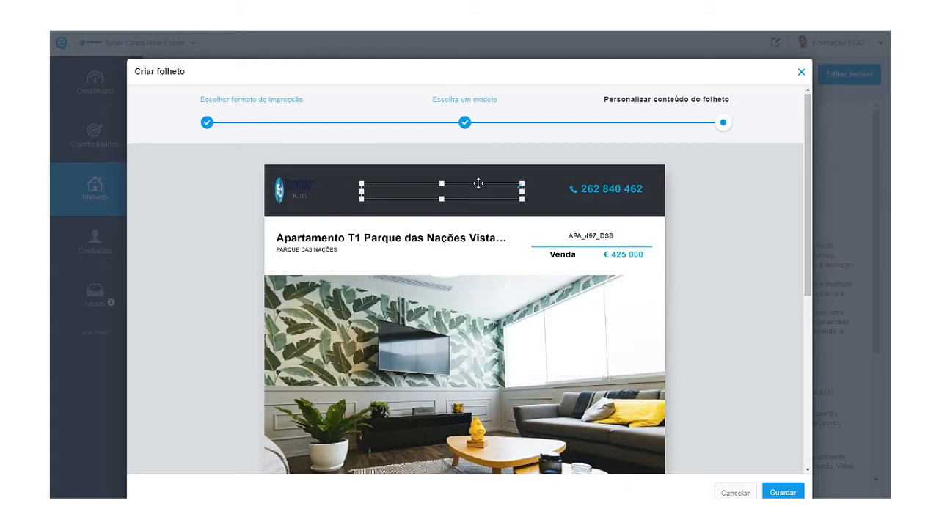
left_click(415, 196)
left_click(402, 213)
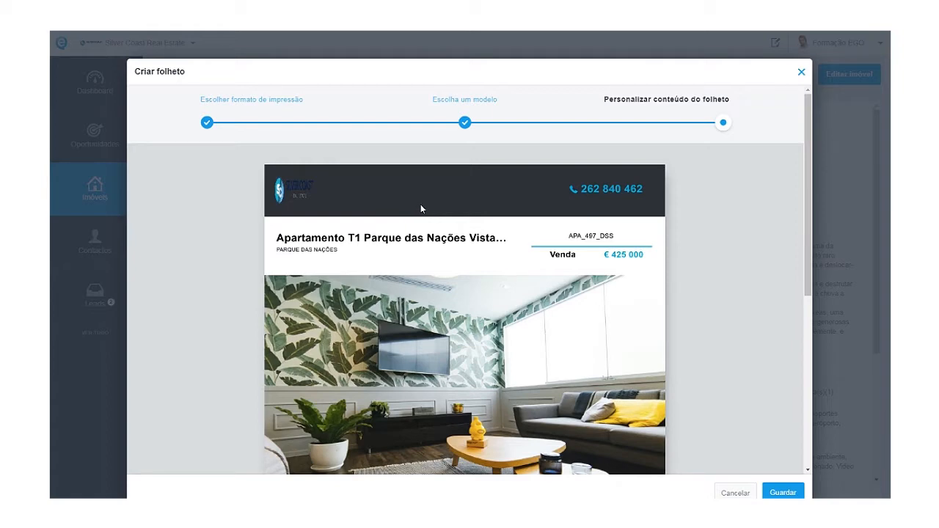
Scroll through the brochure to review its photos, description, QR code and contact footer.
scroll(537, 322, "down", 3)
scroll(537, 323, "down", 1)
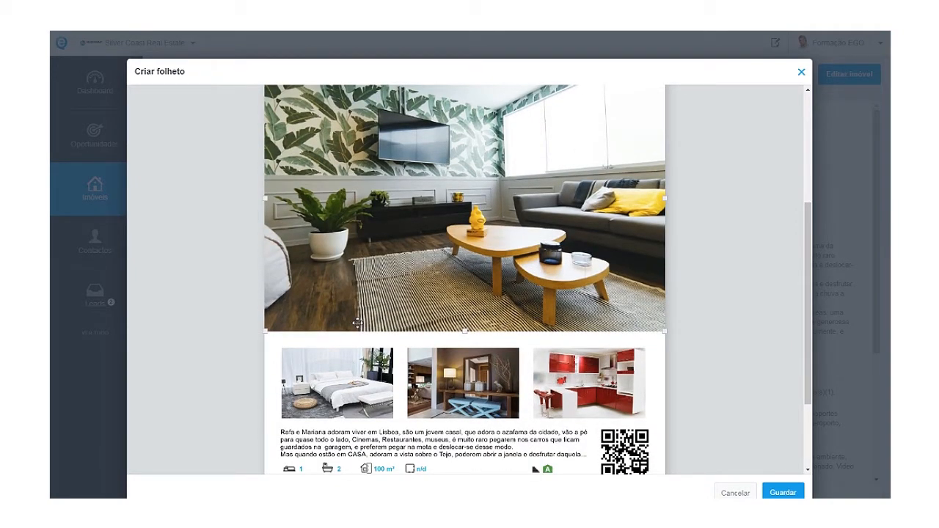
scroll(438, 339, "down", 1)
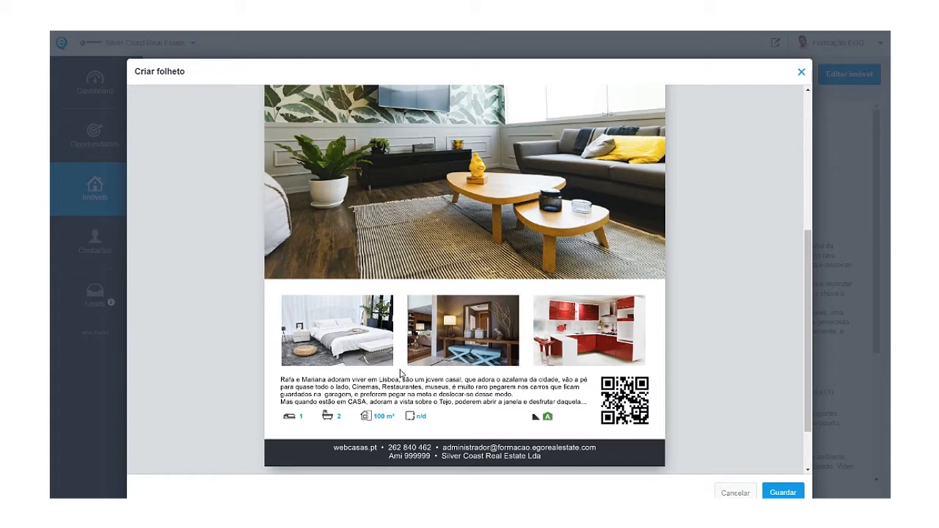
scroll(424, 387, "down", 2)
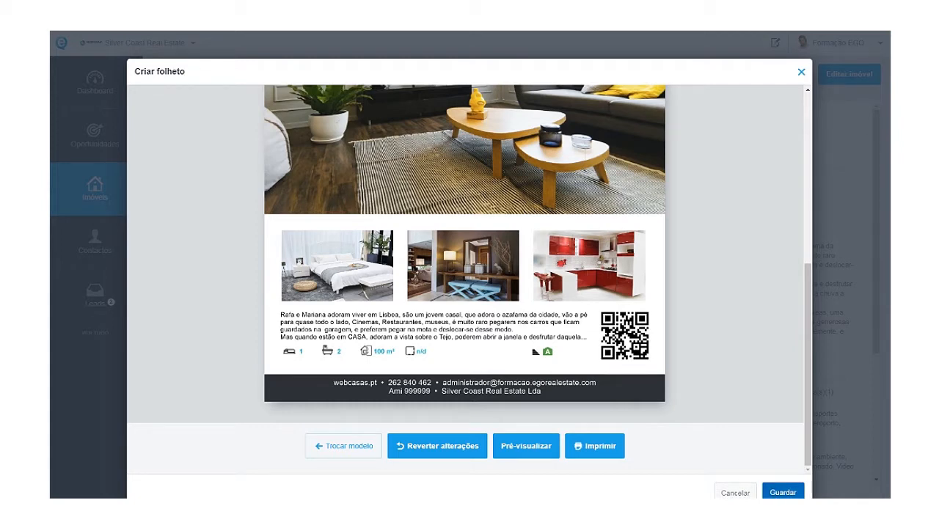
Save the SilverCoastA4V_01 brochure and confirm it appears as the eighth gallery image.
left_click(783, 493)
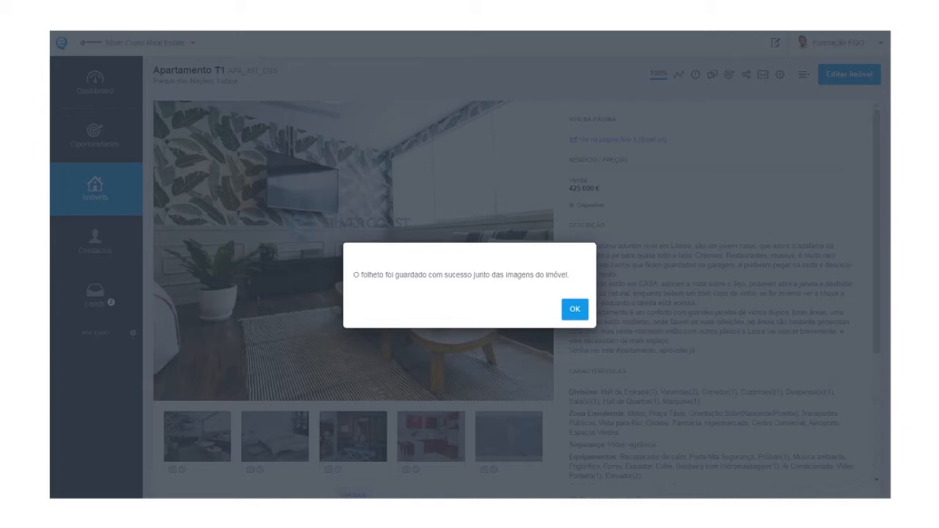
left_click(572, 309)
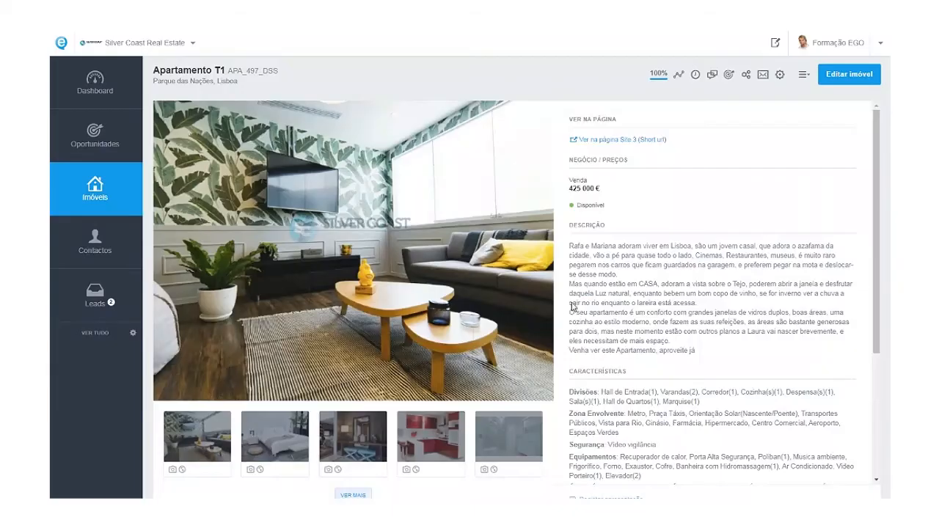
left_click(353, 495)
scroll(467, 438, "down", 2)
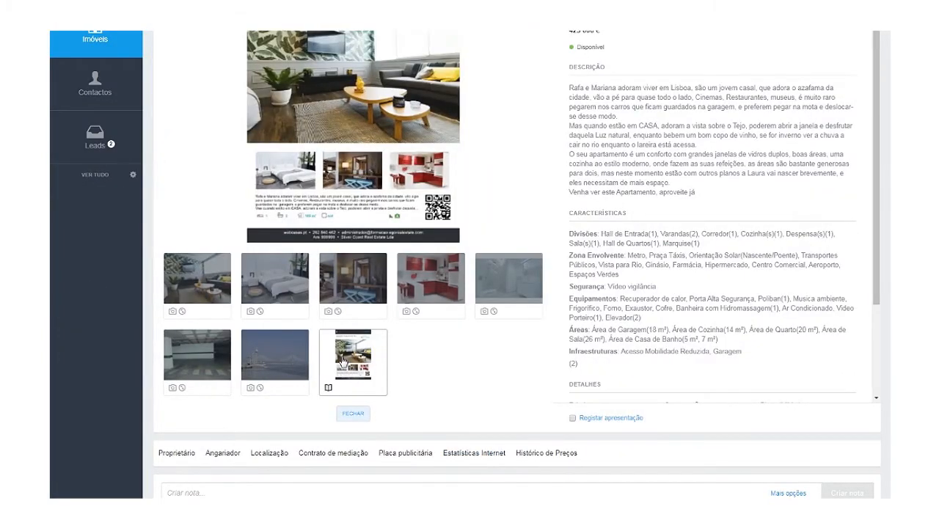
scroll(437, 326, "up", 3)
scroll(437, 325, "down", 5)
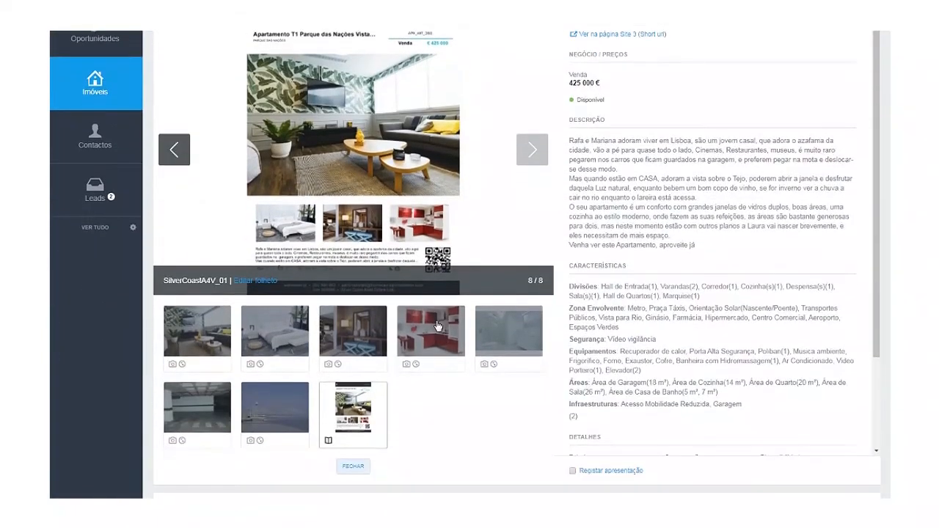
scroll(517, 295, "up", 5)
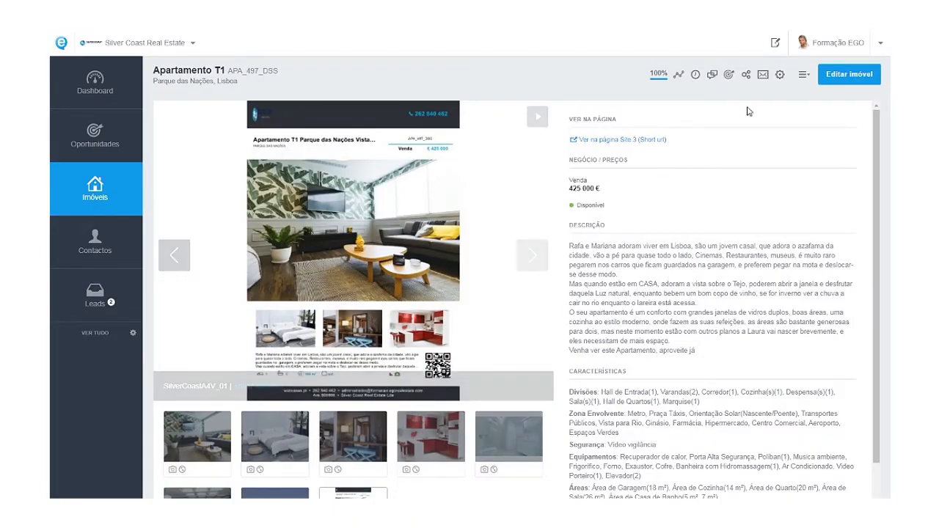
Open Criar vídeo a partir de imagens from the property actions menu.
left_click(805, 76)
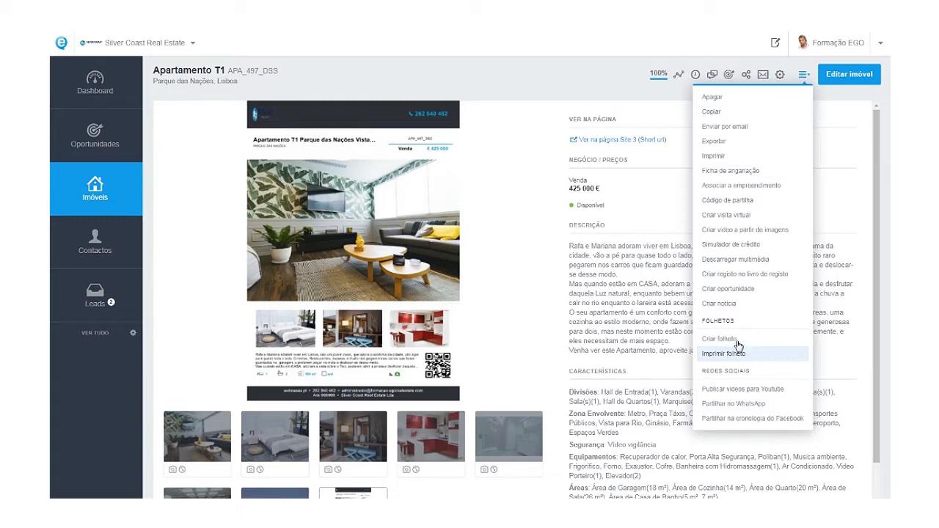
left_click(756, 232)
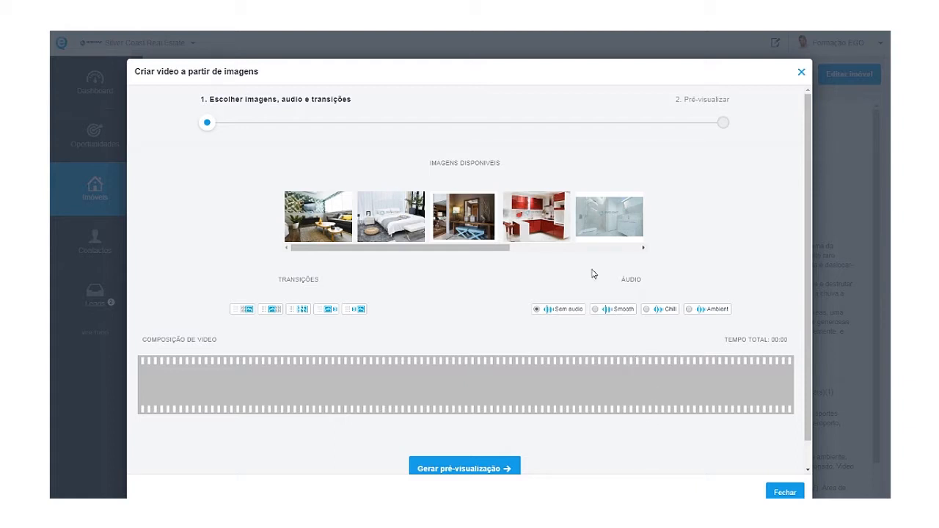
Add the living-room and bedroom photos as 5-second clips, totalling 00:10.
left_click_drag(504, 250, 475, 262)
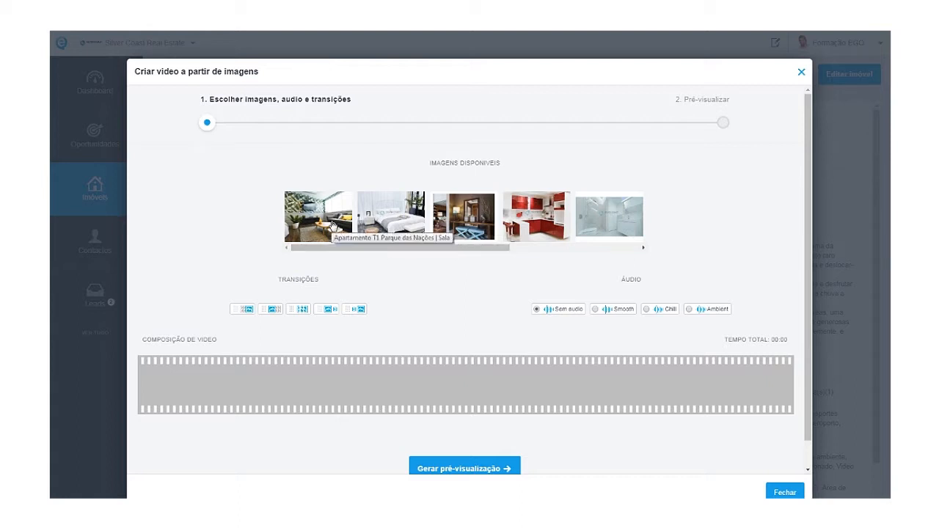
left_click_drag(336, 229, 285, 391)
left_click_drag(328, 230, 315, 411)
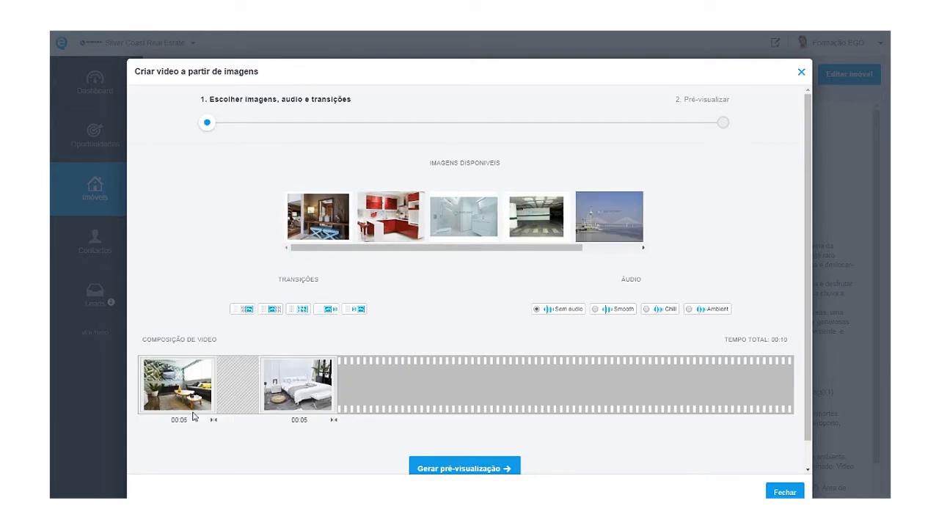
scroll(208, 389, "down", 1)
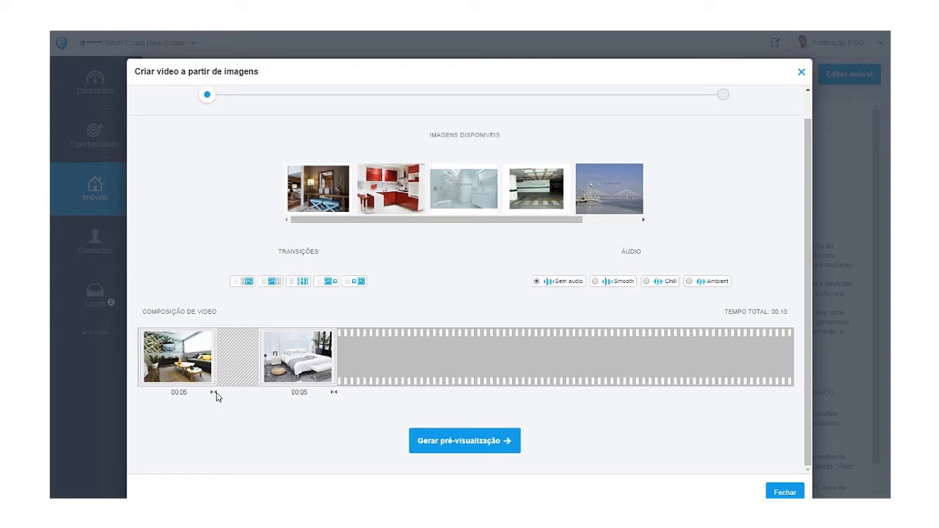
Trim the living-room and bedroom clips to 00:02 each and insert the fifth transition between them.
left_click_drag(211, 392, 162, 393)
left_click_drag(333, 392, 291, 393)
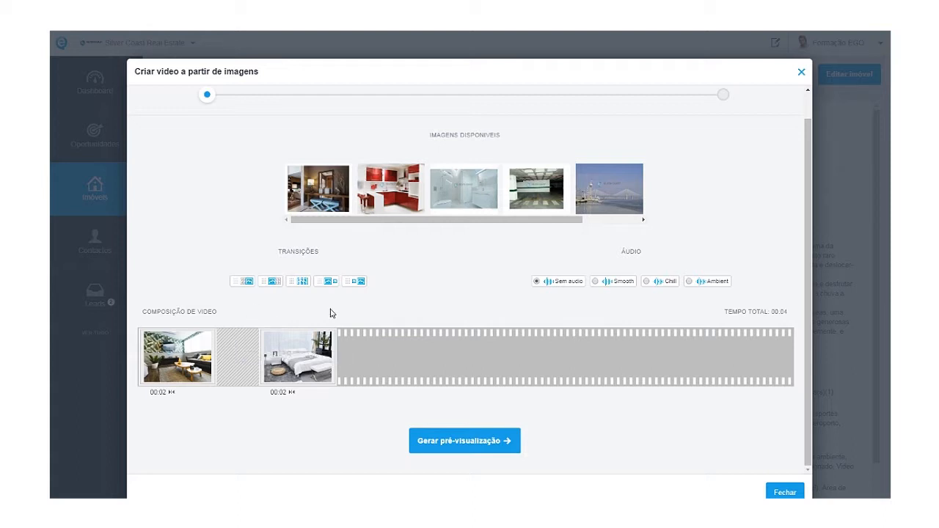
left_click_drag(357, 283, 243, 359)
left_click(255, 393)
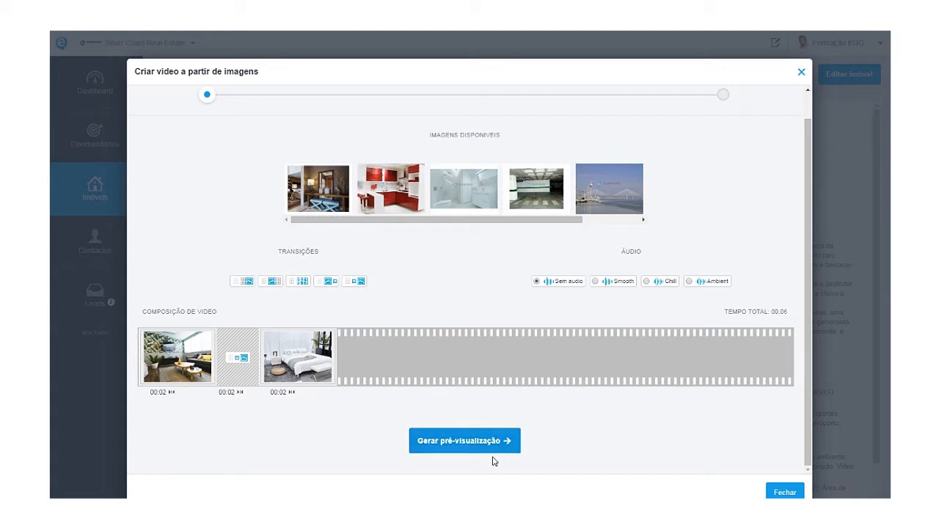
Generate the video preview and acknowledge the scheduling message.
left_click(456, 444)
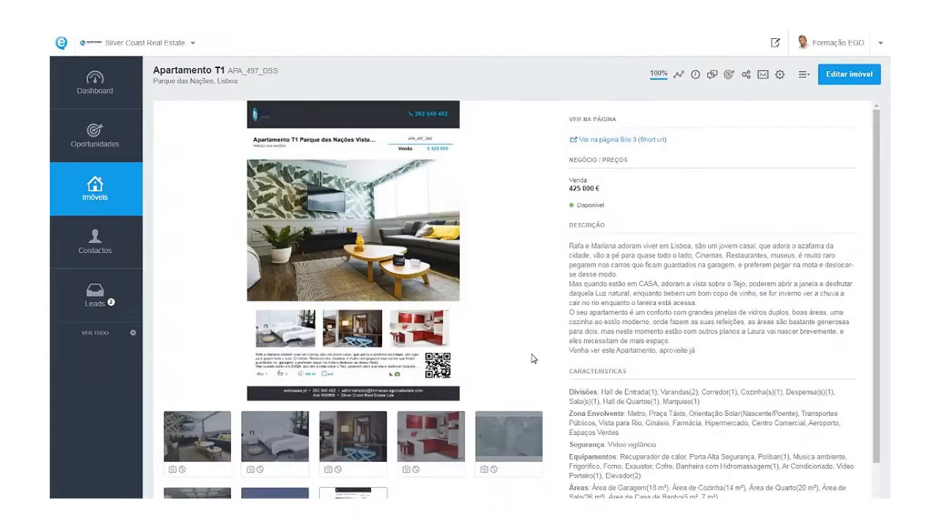
mouse_move(520, 360)
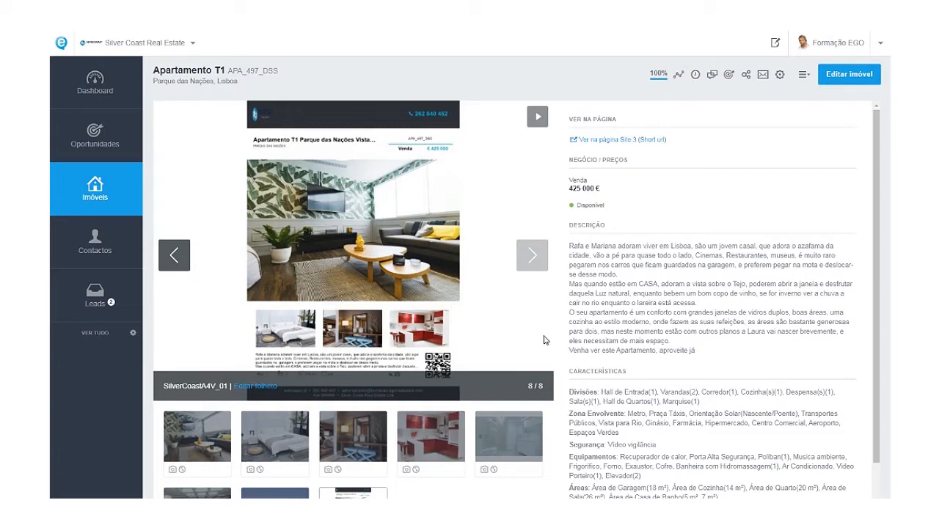
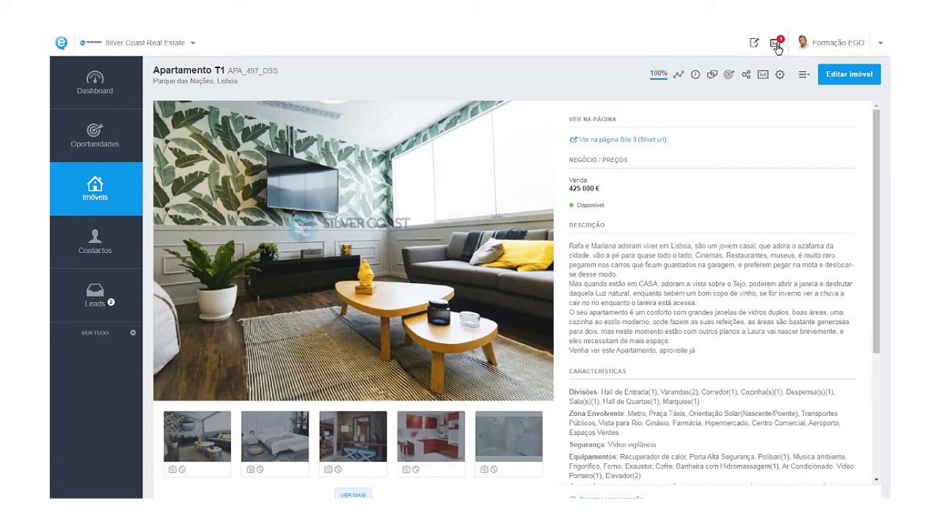
Open the APA_497_DSS video through the Sistema notification in the messages.
left_click(777, 46)
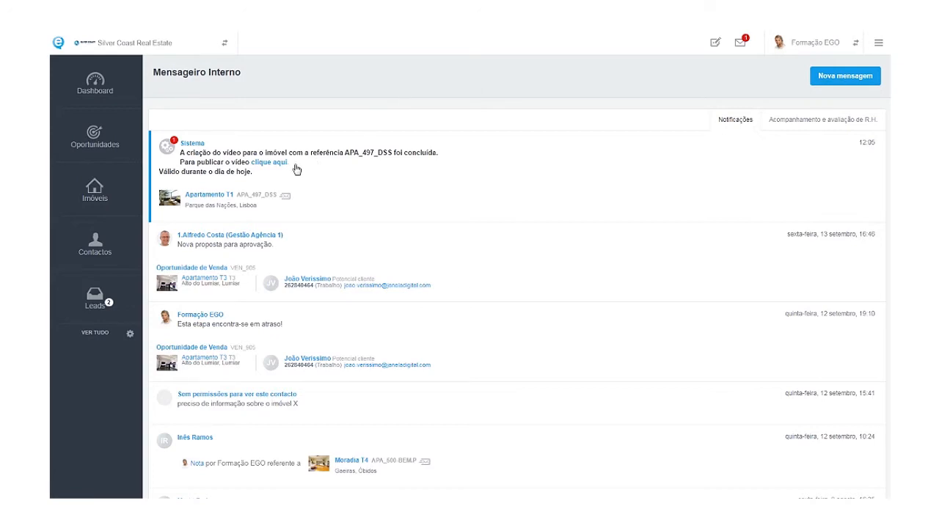
left_click(262, 166)
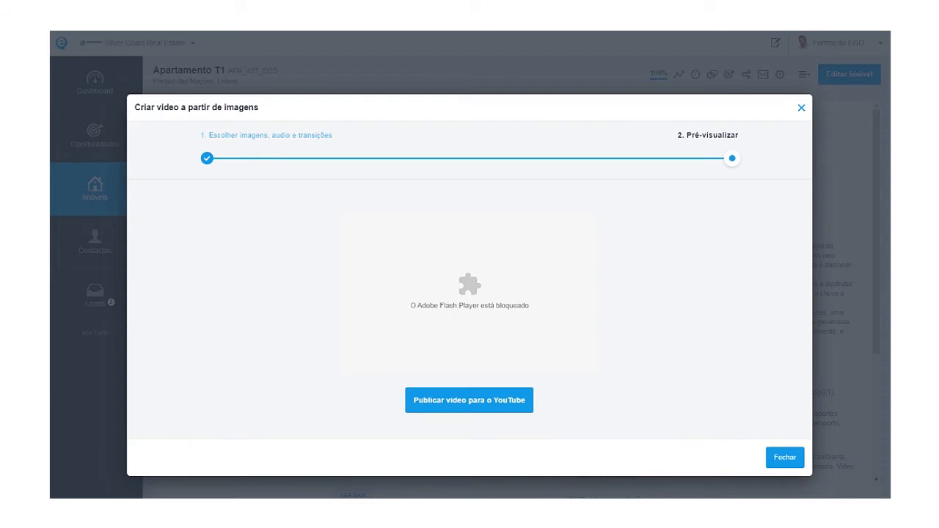
left_click(873, 20)
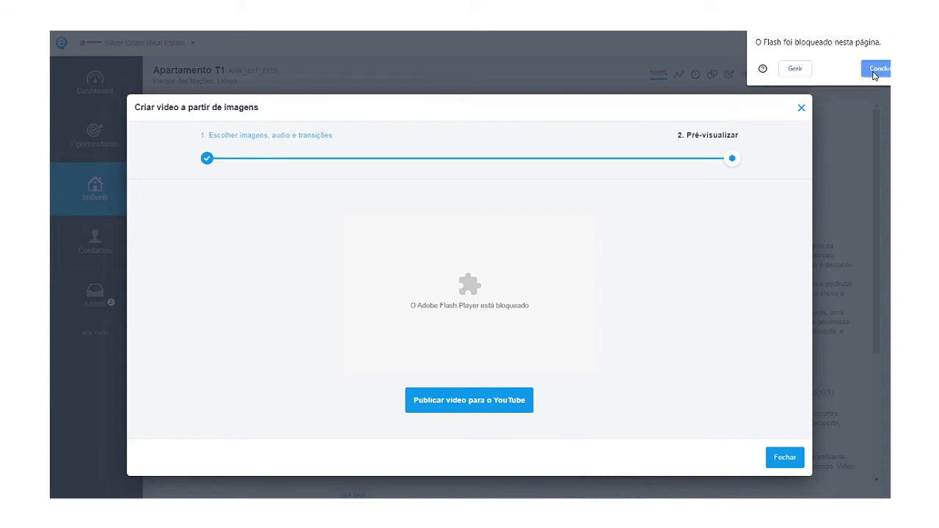
left_click(794, 69)
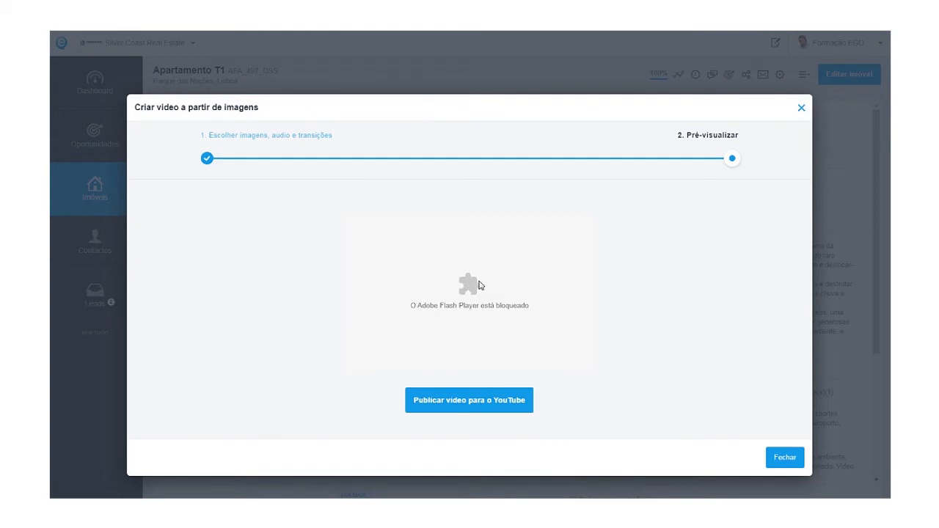
left_click(866, 25)
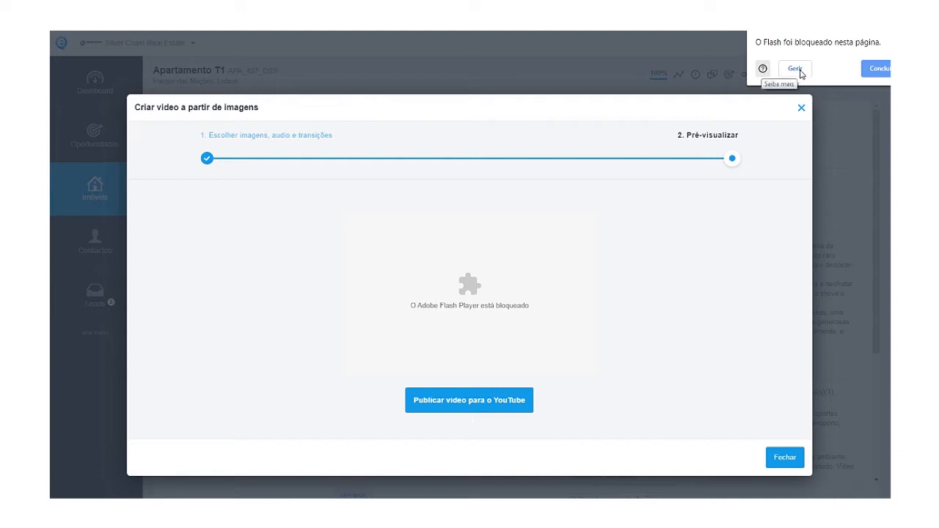
left_click(874, 69)
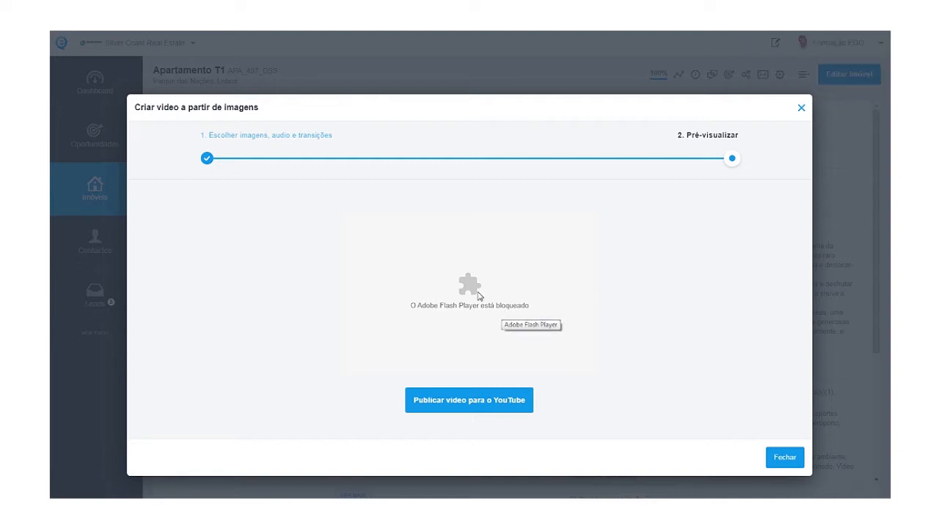
left_click(866, 25)
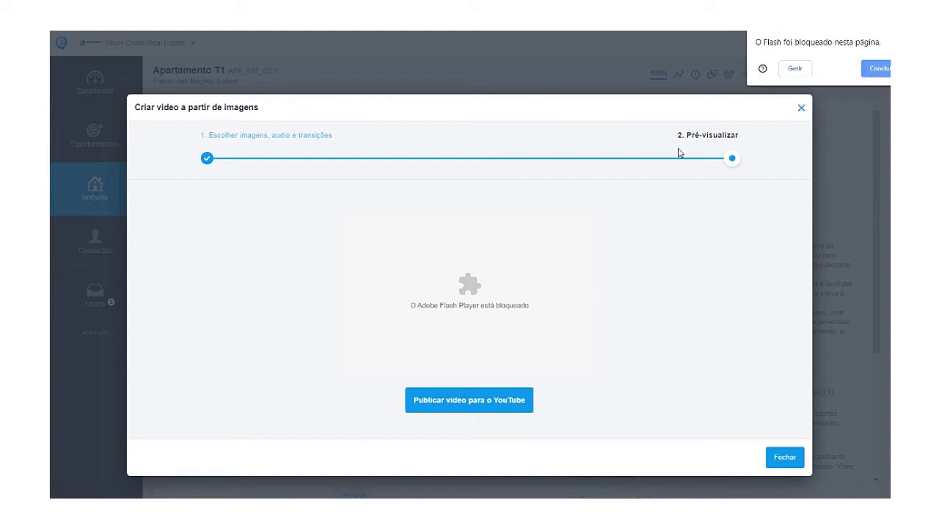
left_click(794, 70)
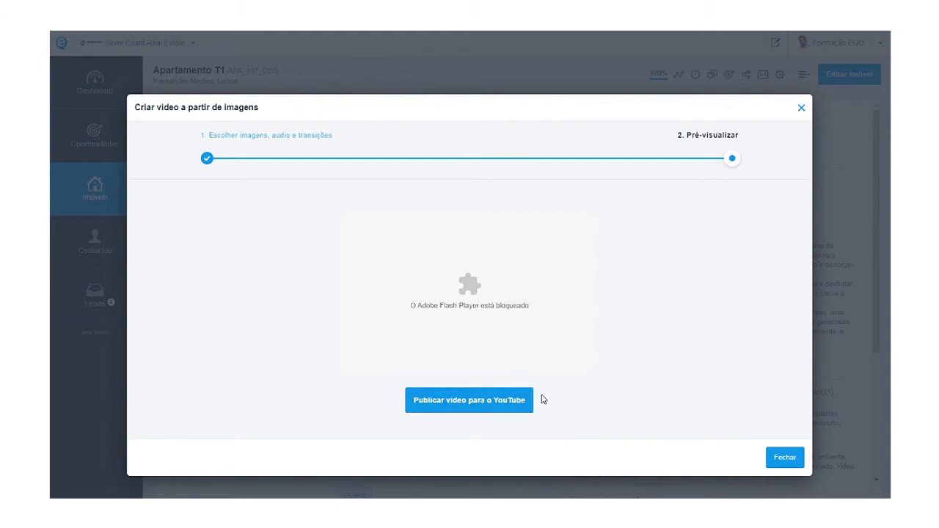
Choose 'Publicar vídeo para o YouTube', then close the video editor dialog.
left_click(503, 400)
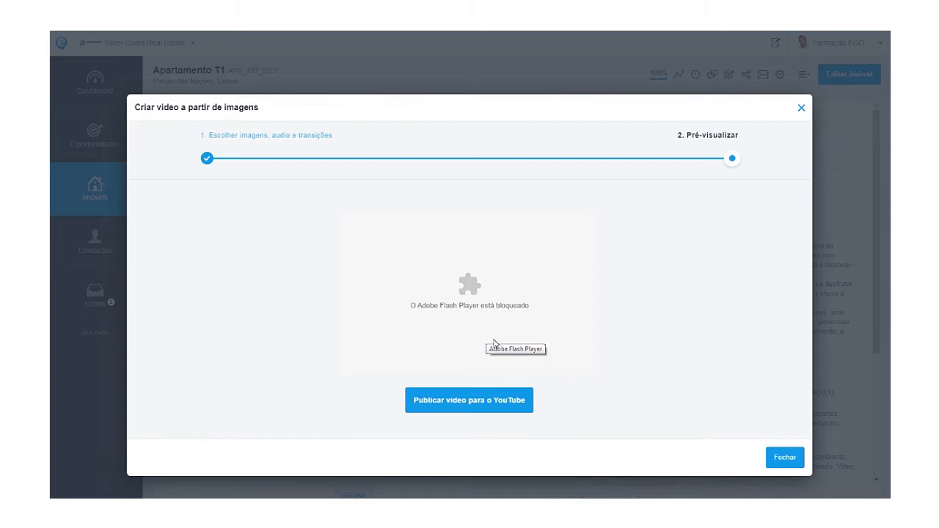
left_click(802, 109)
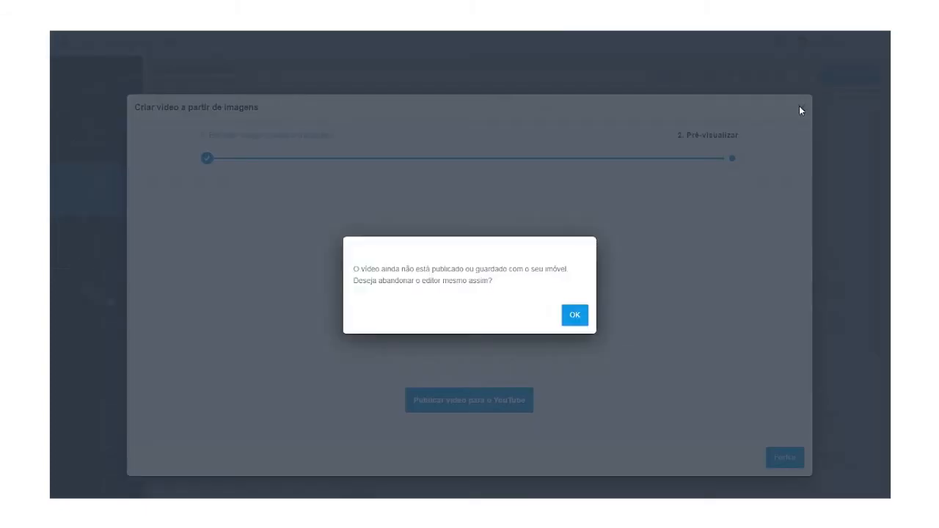
Confirm abandoning the unpublished video to return to the Apartamento T1 page.
left_click(575, 315)
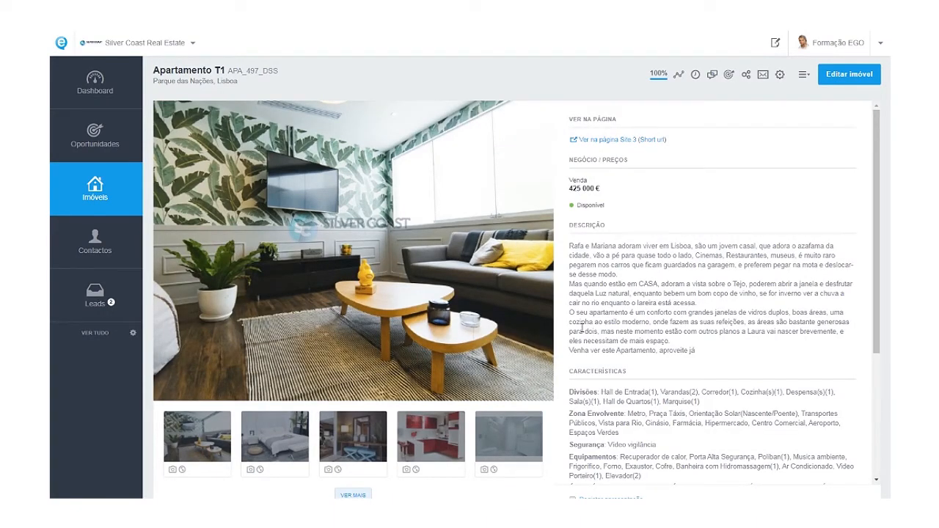
mouse_move(512, 191)
Uncheck 'Publicar para a Internet' on the garagem photo and save Apartamento T1.
left_click(829, 79)
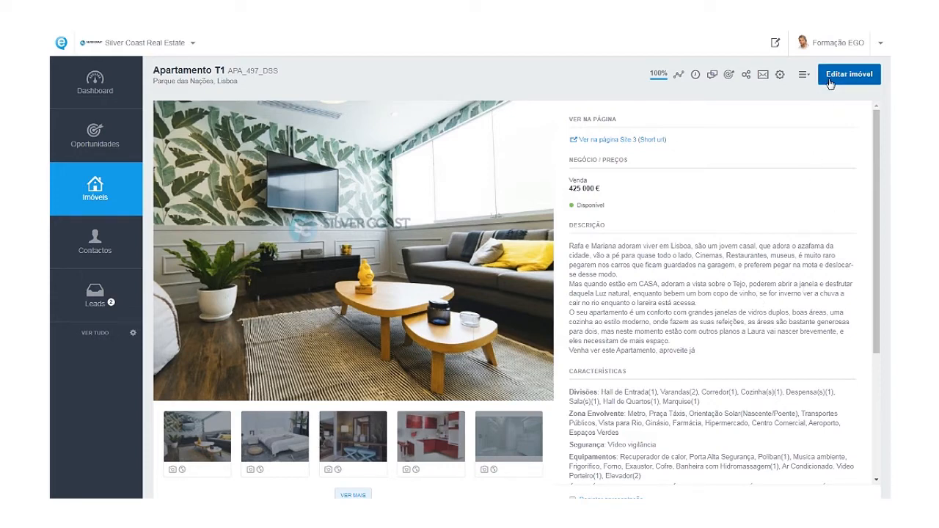
scroll(485, 413, "down", 6)
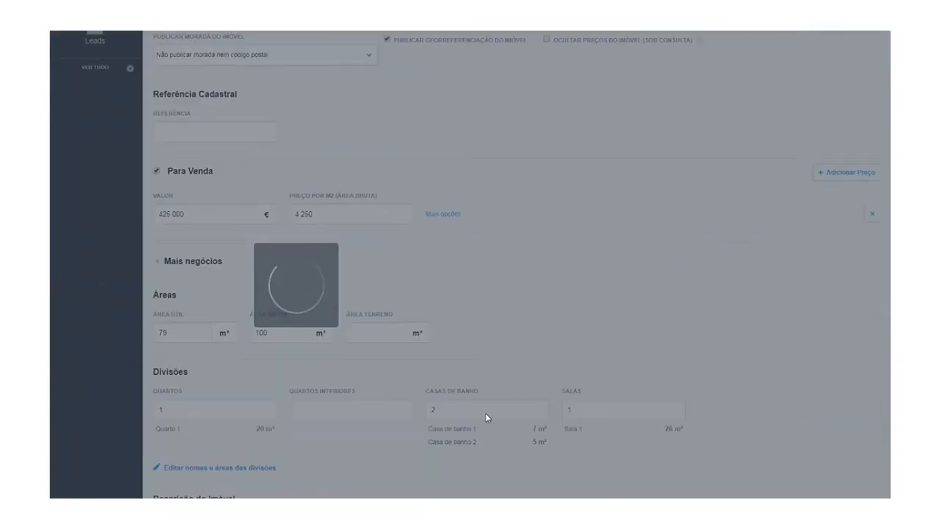
scroll(485, 413, "down", 1)
scroll(485, 418, "down", 12)
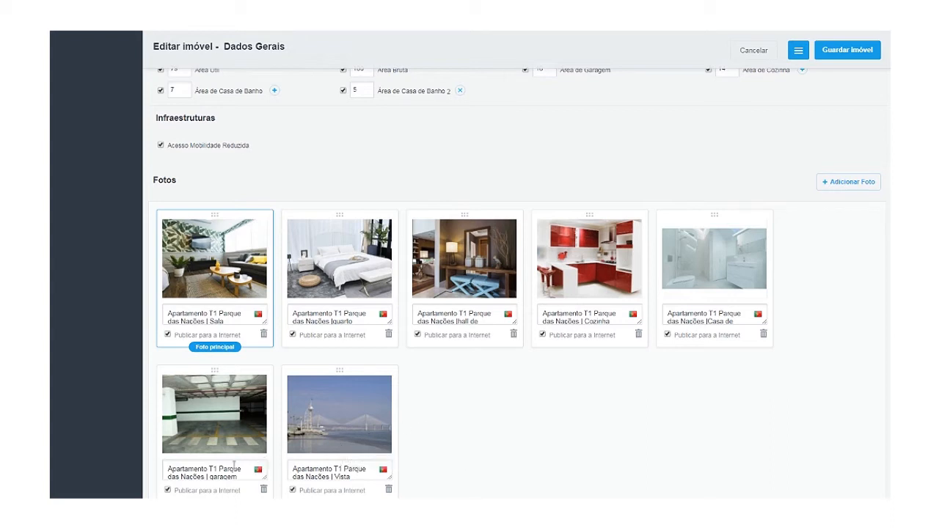
left_click(167, 490)
left_click(827, 53)
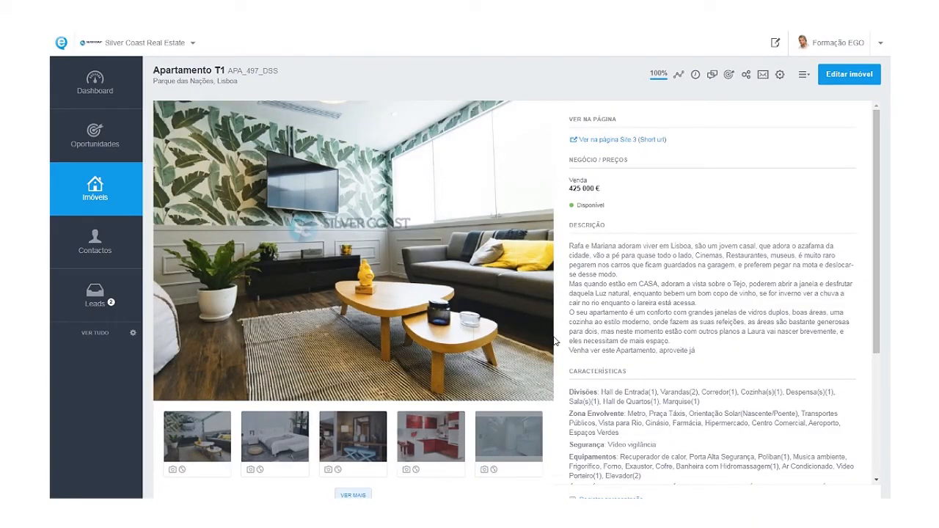
left_click(804, 74)
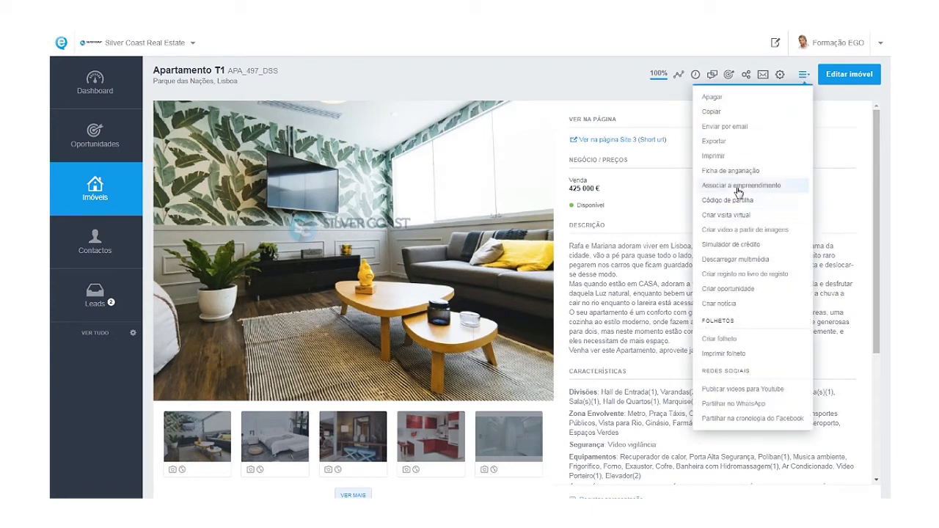
left_click(727, 231)
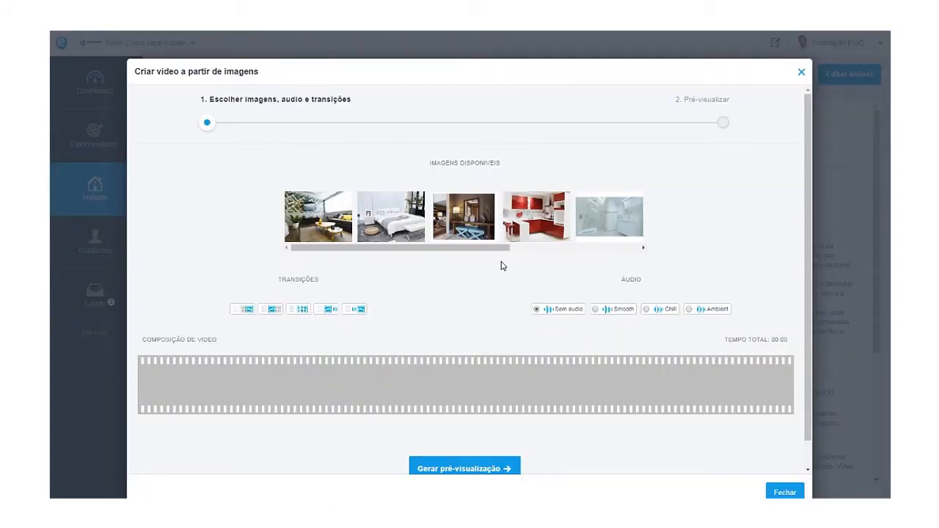
left_click_drag(504, 247, 629, 262)
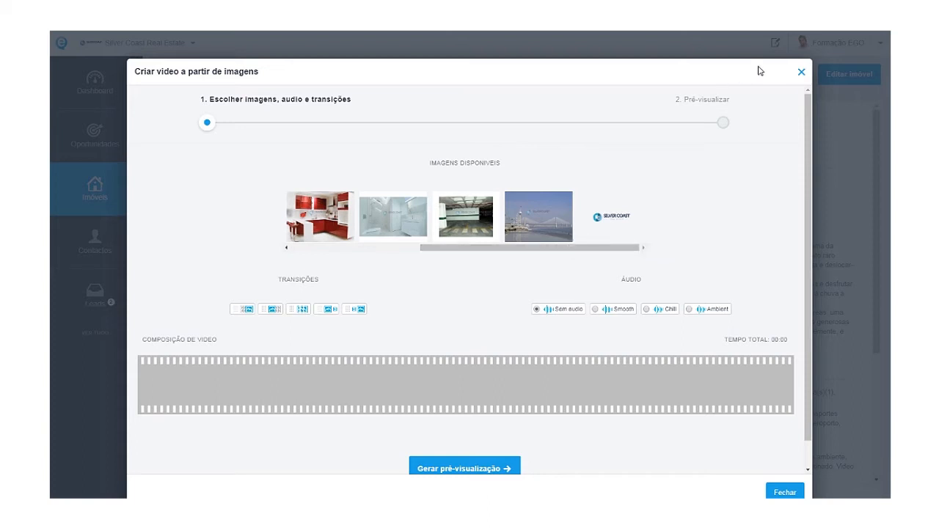
left_click(802, 76)
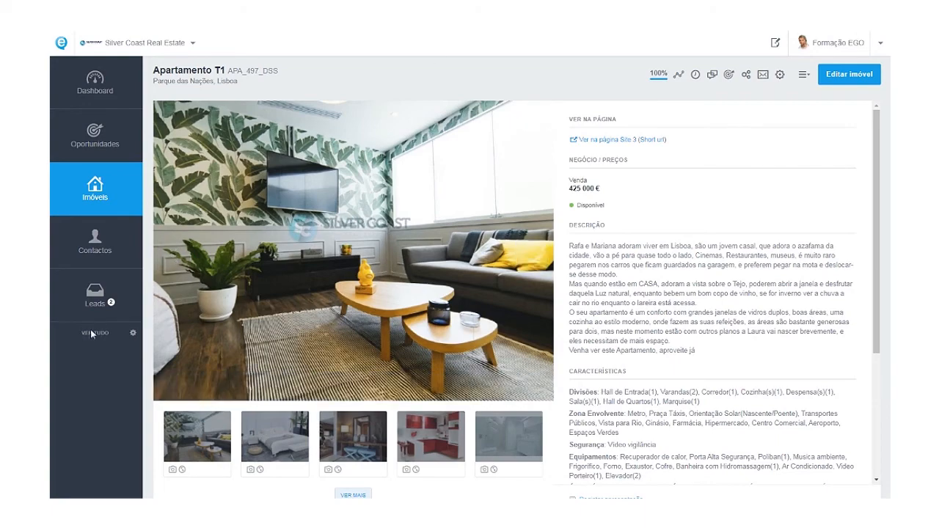
Reopen the APA_497_DSS video from Mensagens and try the blocked Flash preview.
scroll(92, 358, "down", 2)
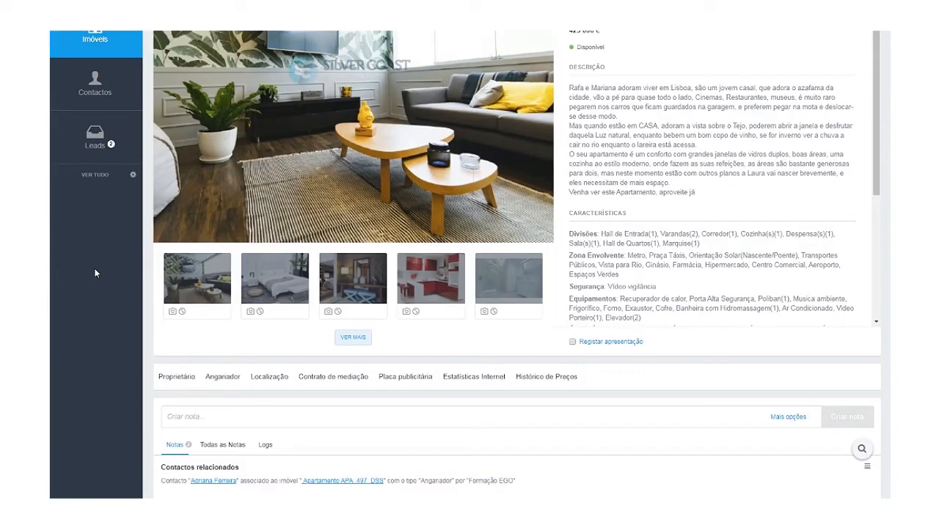
left_click(95, 175)
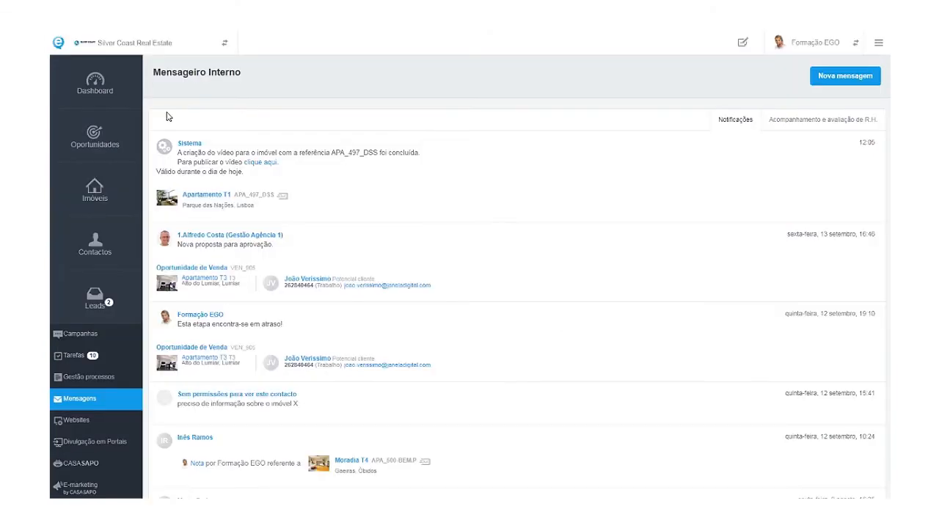
left_click(267, 167)
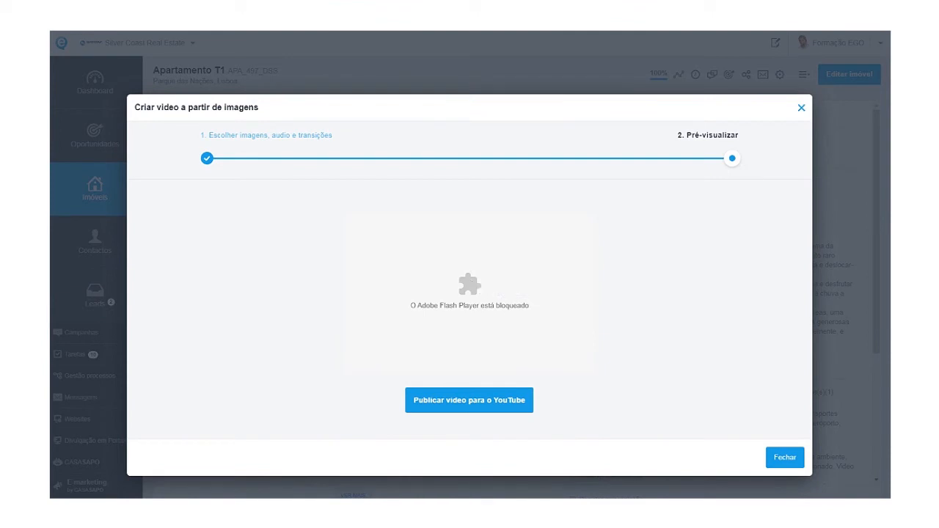
left_click(873, 20)
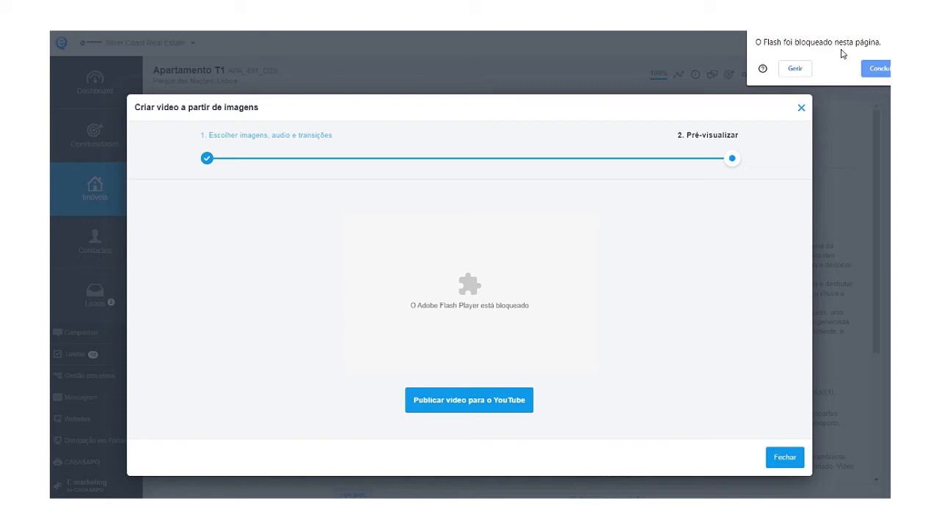
Switch Chrome's Flash site setting from blocked to 'Perguntar primeiro'.
left_click(795, 70)
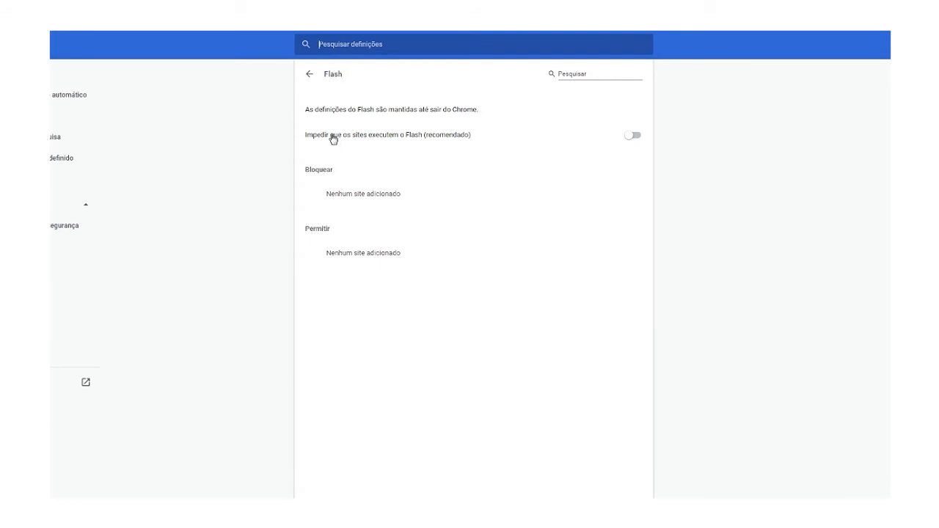
left_click(312, 75)
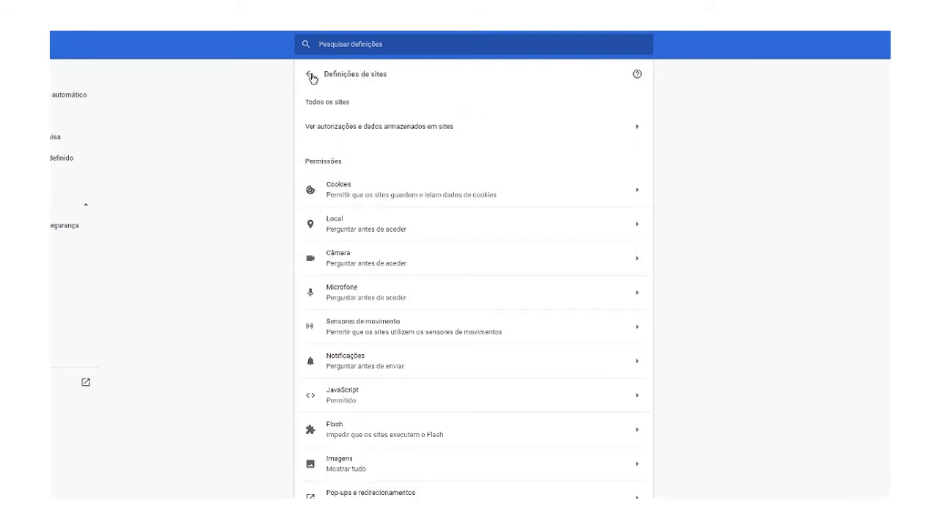
scroll(374, 337, "down", 3)
scroll(375, 331, "down", 1)
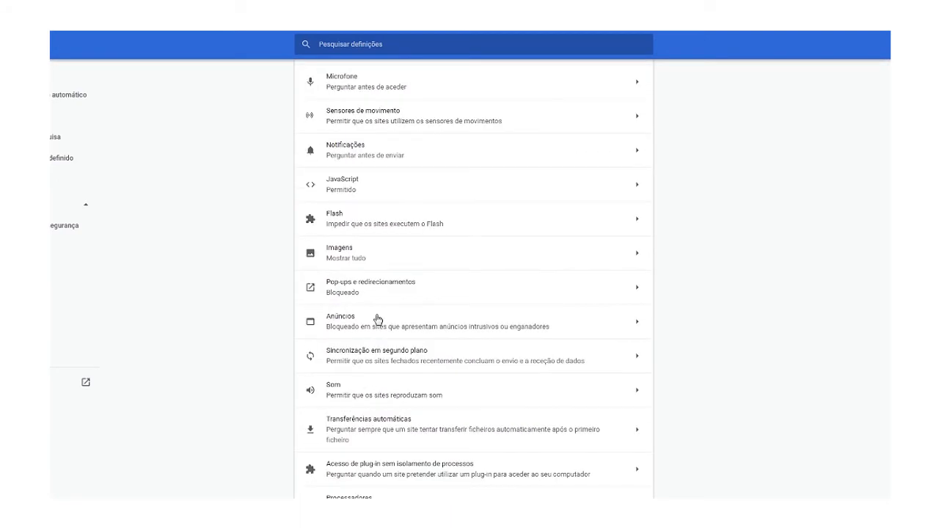
left_click(448, 228)
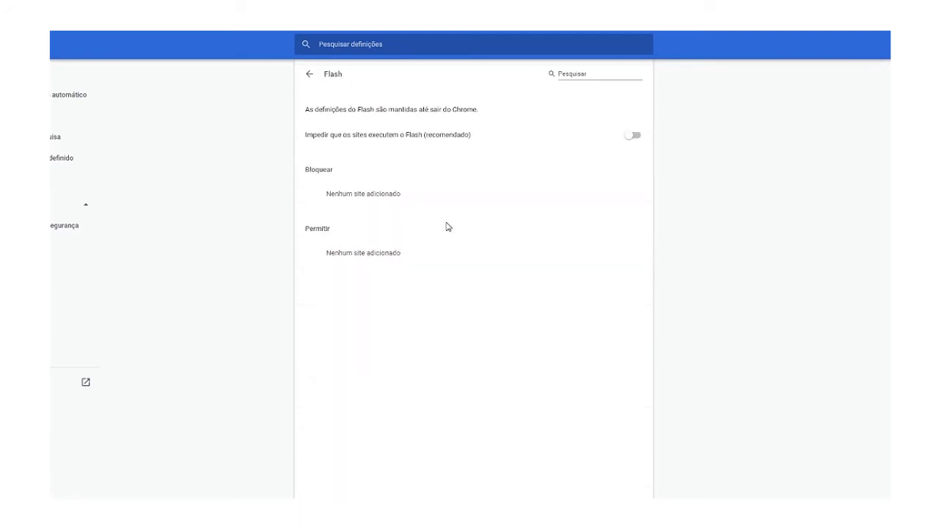
left_click(634, 136)
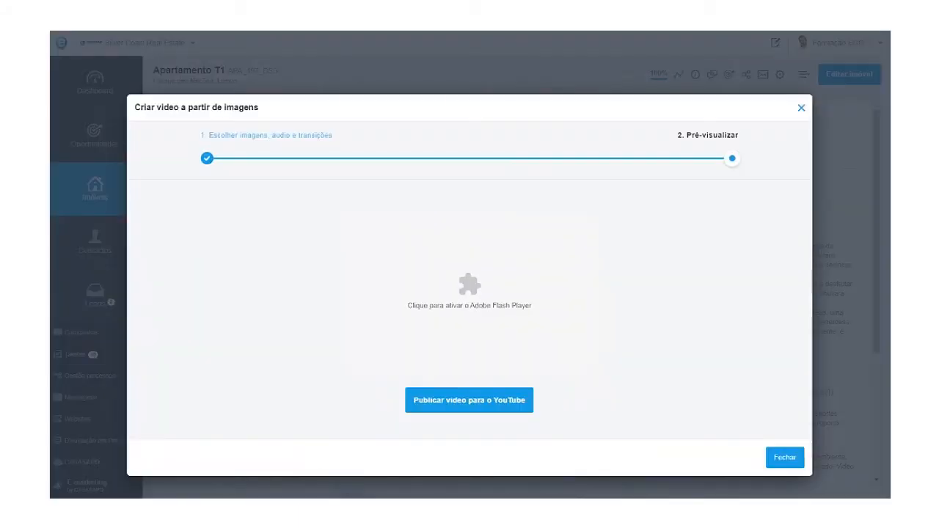
Activate the Flash placeholder and choose Permitir so the video preview loads.
left_click(484, 299)
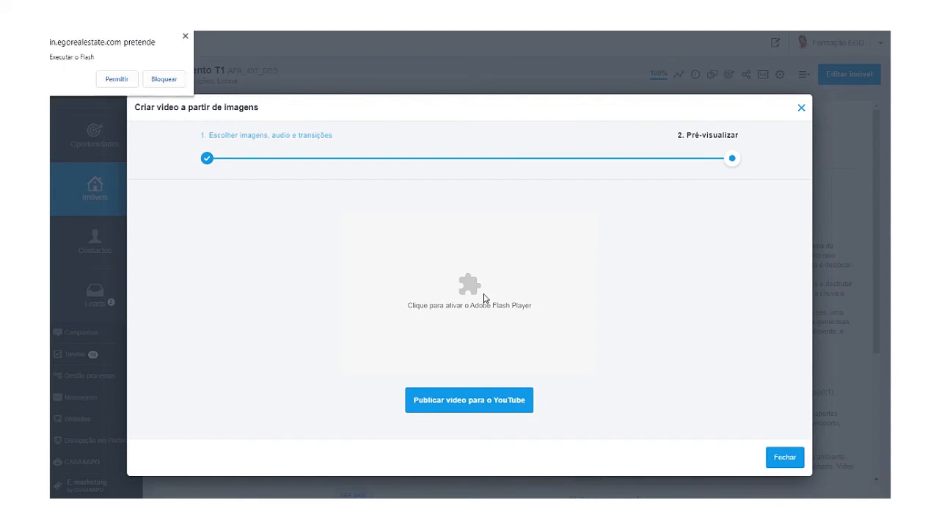
left_click(126, 82)
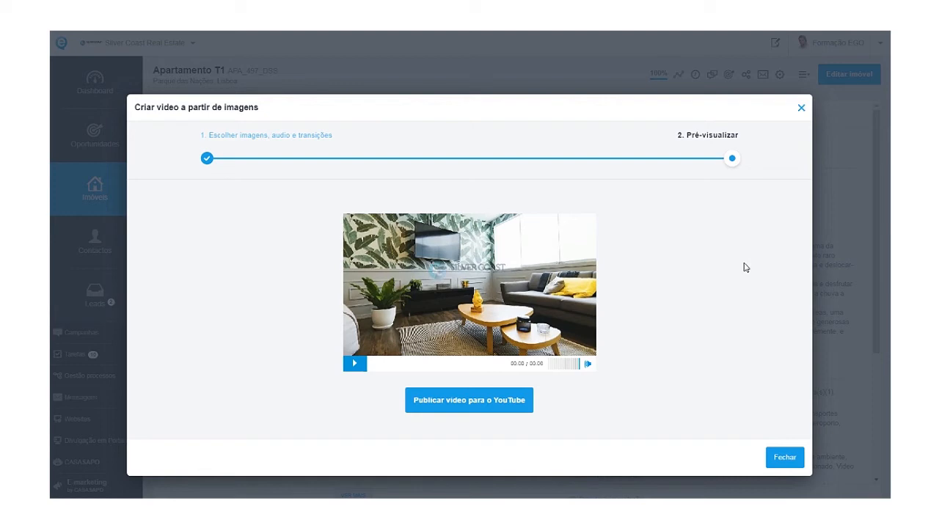
Play the Apartamento T1 slideshow video in the Pré-visualizar step.
left_click(355, 364)
Discard the unpublished video and open Divulgação em Portais > CASASAPO featured listings.
left_click(803, 109)
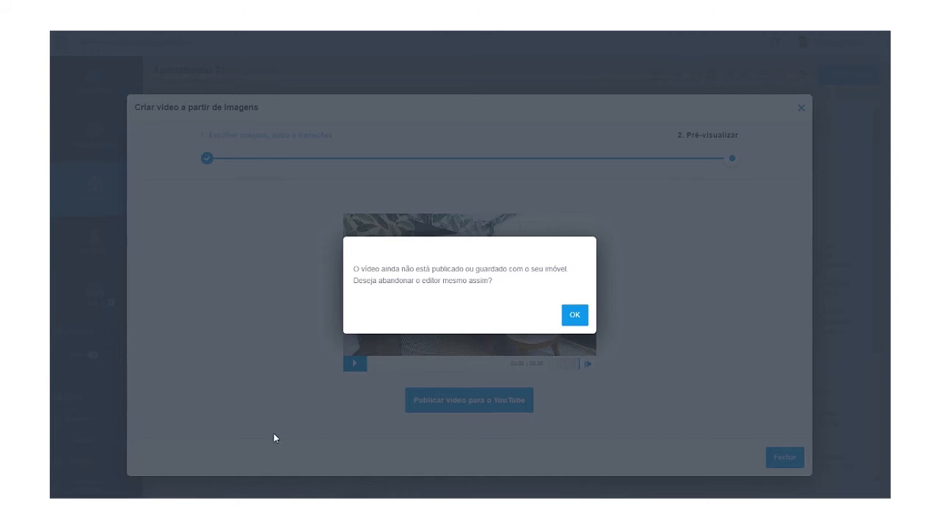
left_click(576, 317)
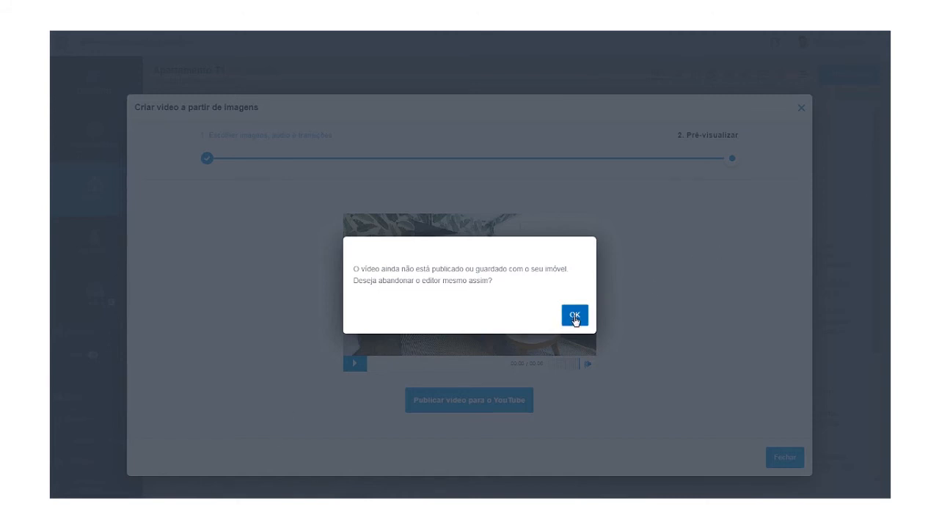
scroll(341, 258, "down", 3)
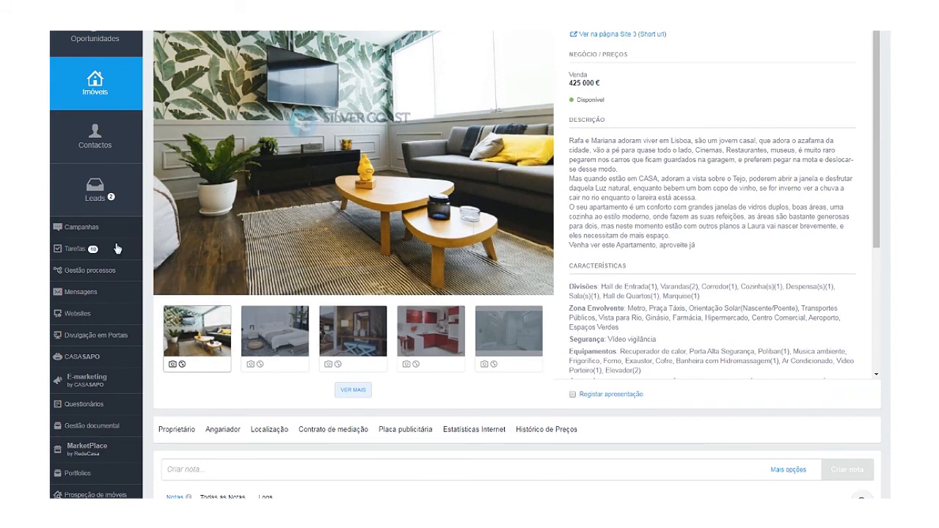
left_click(83, 338)
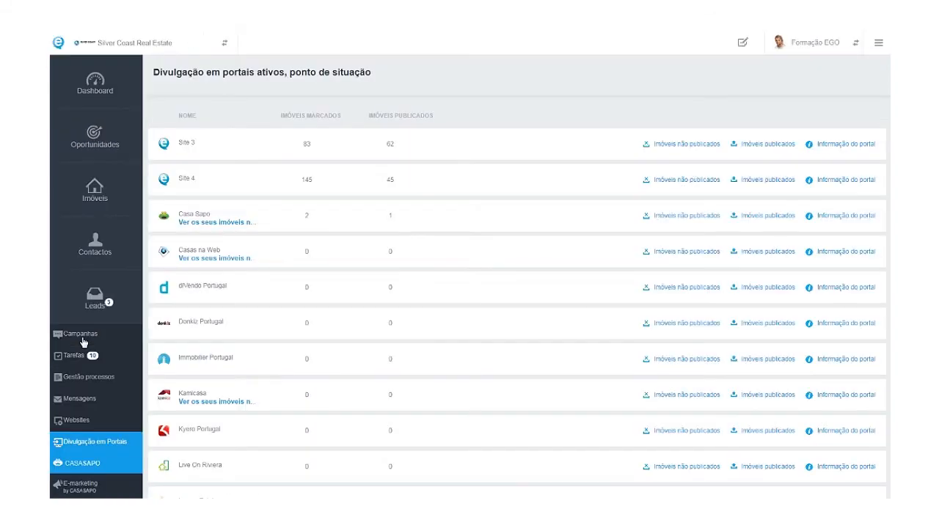
scroll(73, 295, "down", 3)
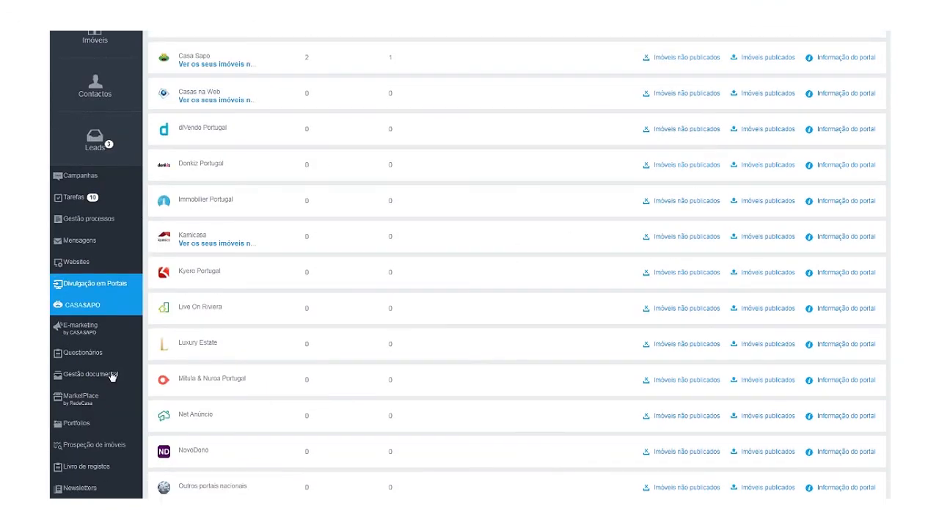
left_click(85, 306)
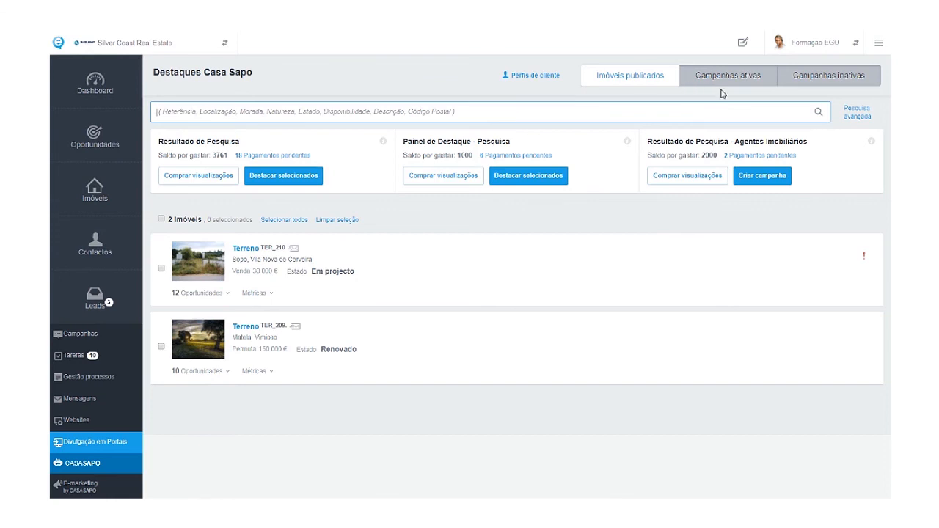
Show the 21 inactive Casa Sapo campaigns, then go back to Imóveis.
left_click(813, 76)
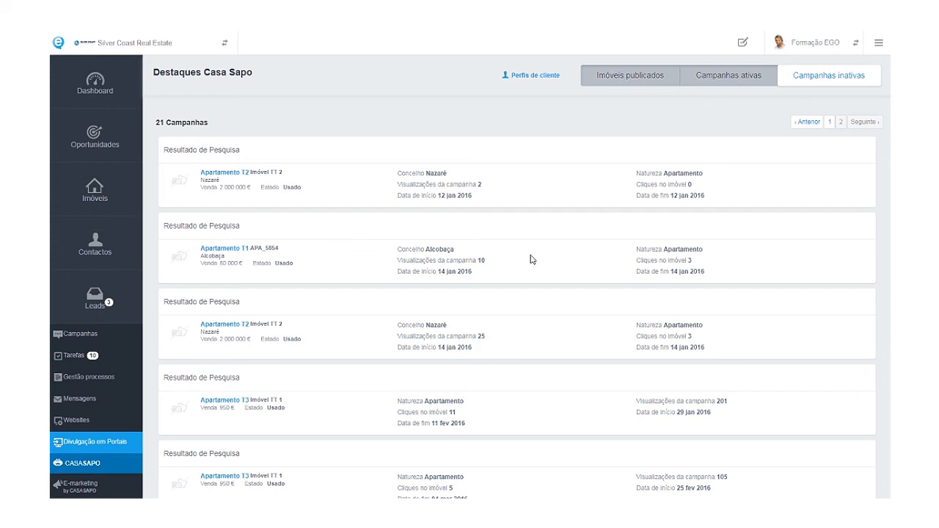
left_click(103, 195)
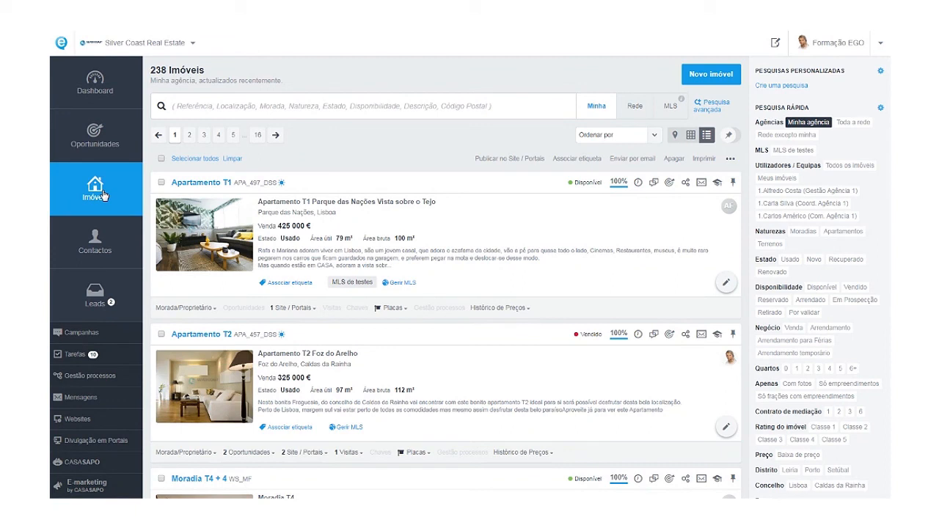